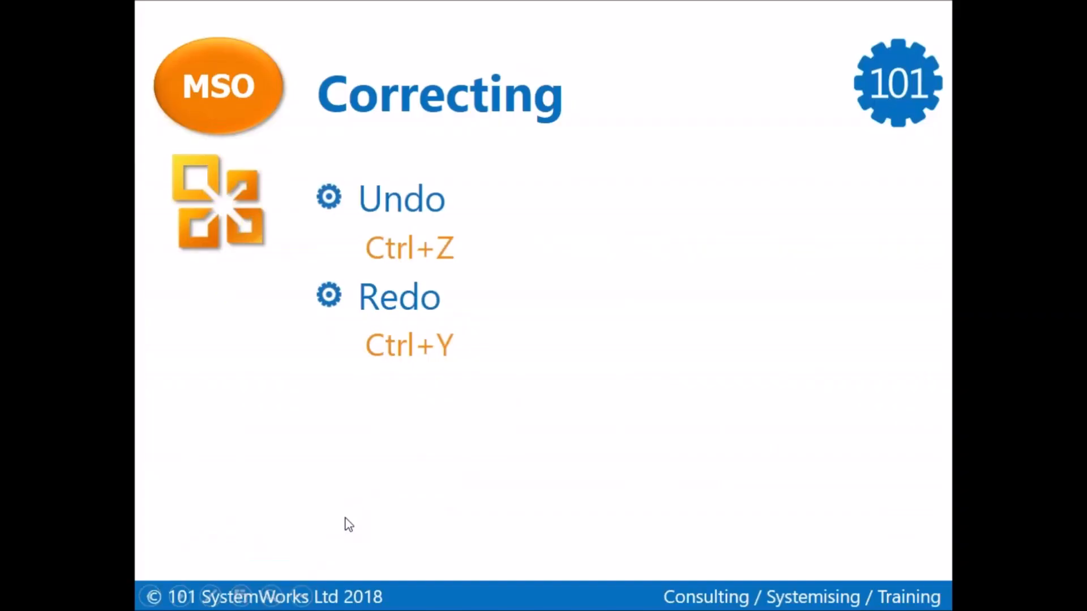
# Advance the slide show to the Dates slide and reveal the points on today's date
pyautogui.click(372, 460)
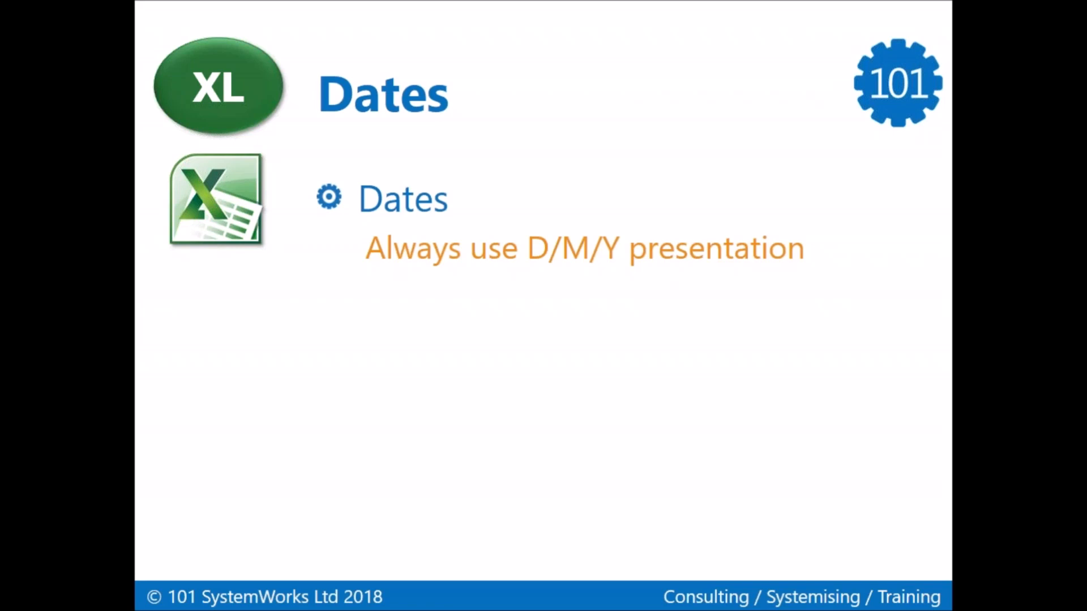
pyautogui.press('Right')
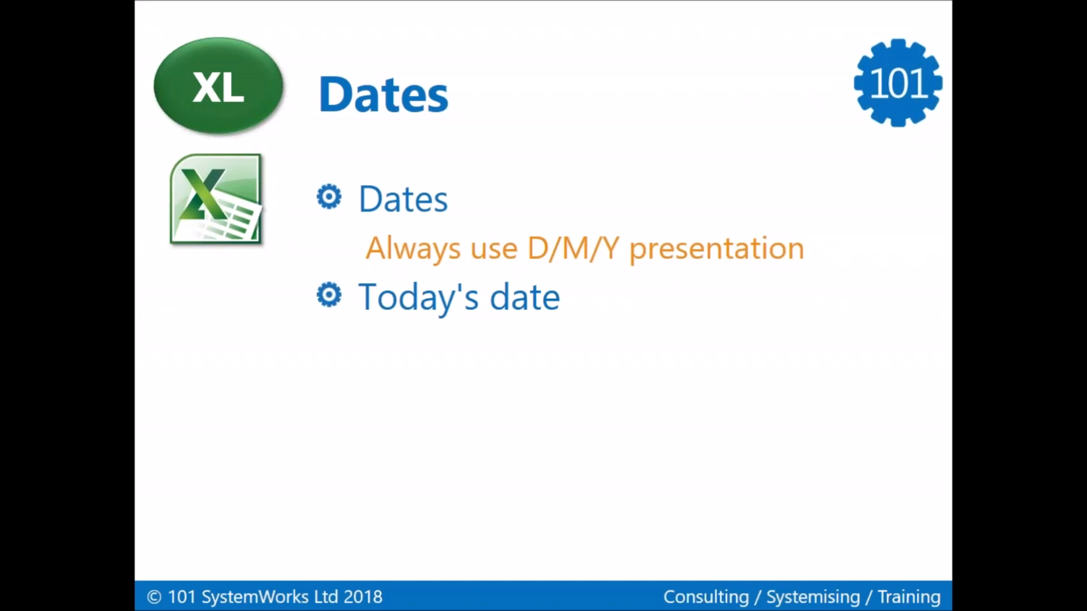
pyautogui.press('Right')
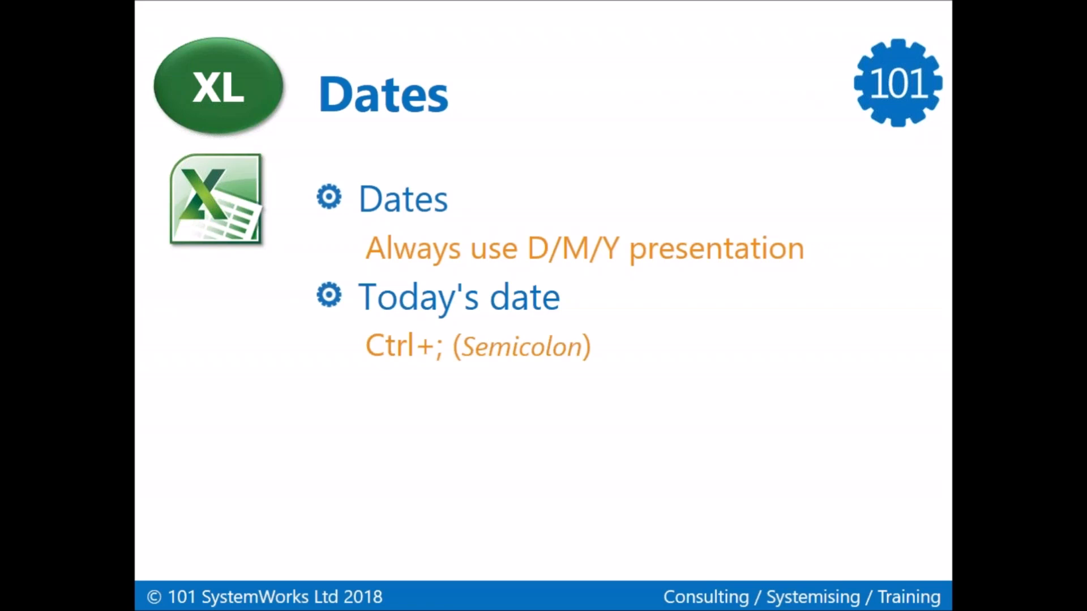
# Switch to Excel and enter today's date, 19/06/2018, in cell D13 of the Drag & Drop sheet
pyautogui.hotkey('alt', 'Tab')
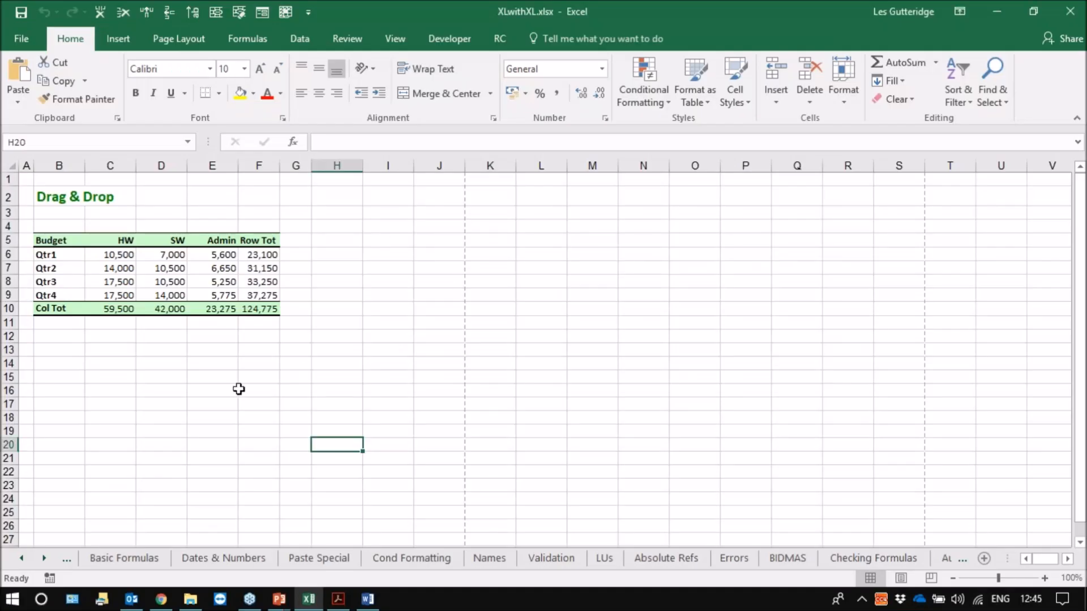
pyautogui.click(170, 349)
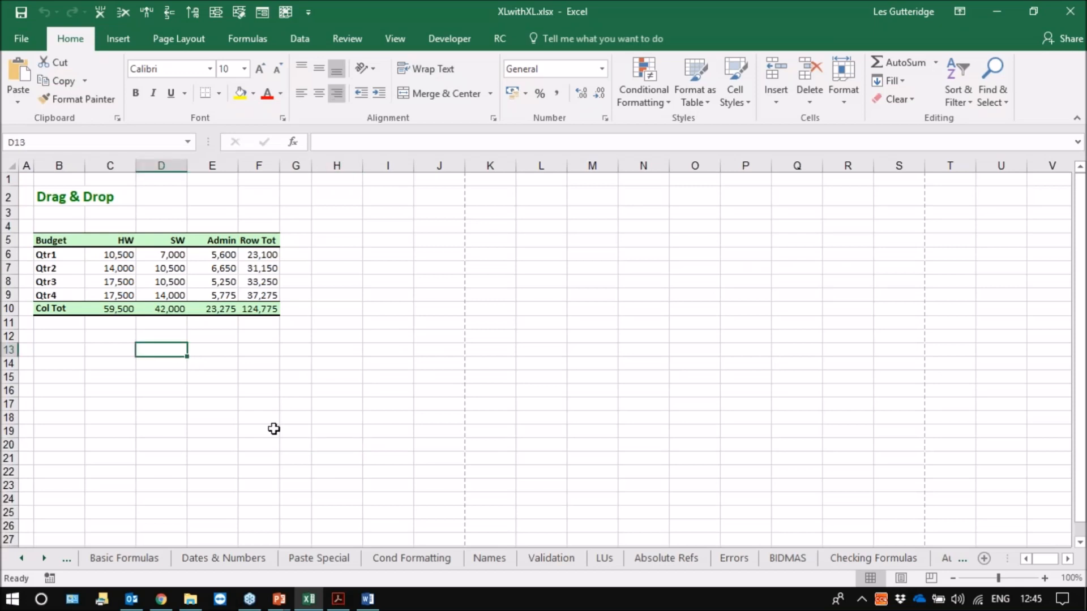
pyautogui.write('1')
pyautogui.hotkey('ctrl', ';')
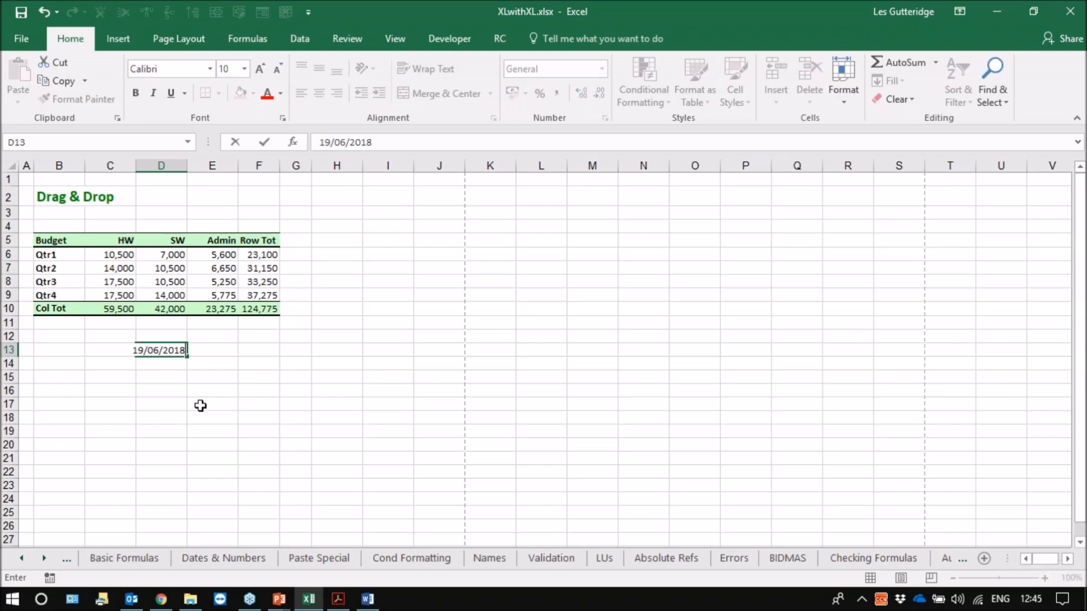
pyautogui.hotkey('ctrl', 'Return')
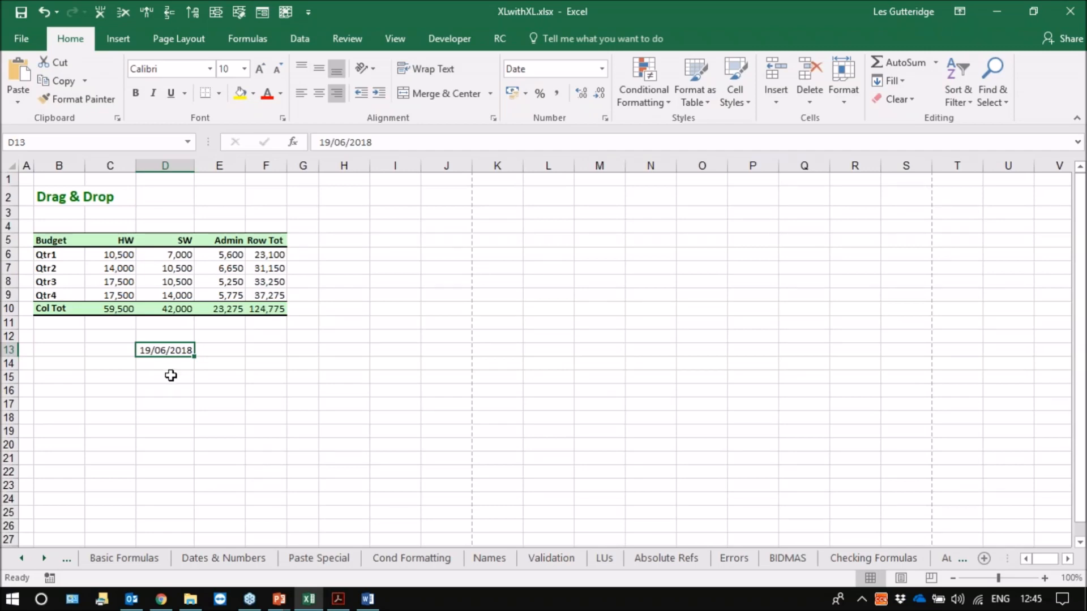
# Return to the PowerPoint slide show and reveal the Date Formats point with its custom format codes
pyautogui.click(279, 599)
pyautogui.click(352, 539)
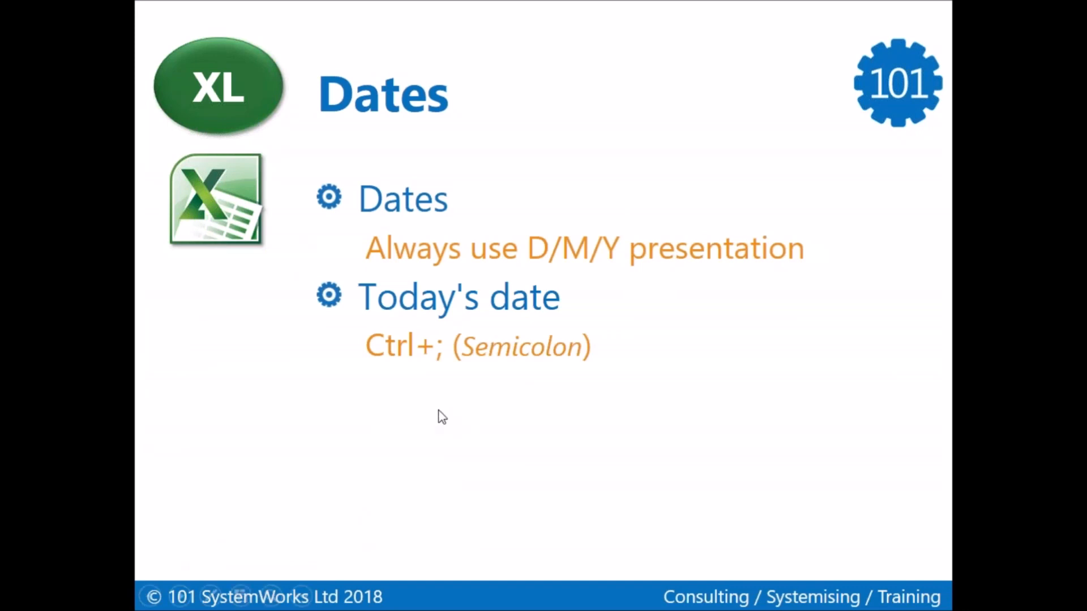
pyautogui.click(431, 388)
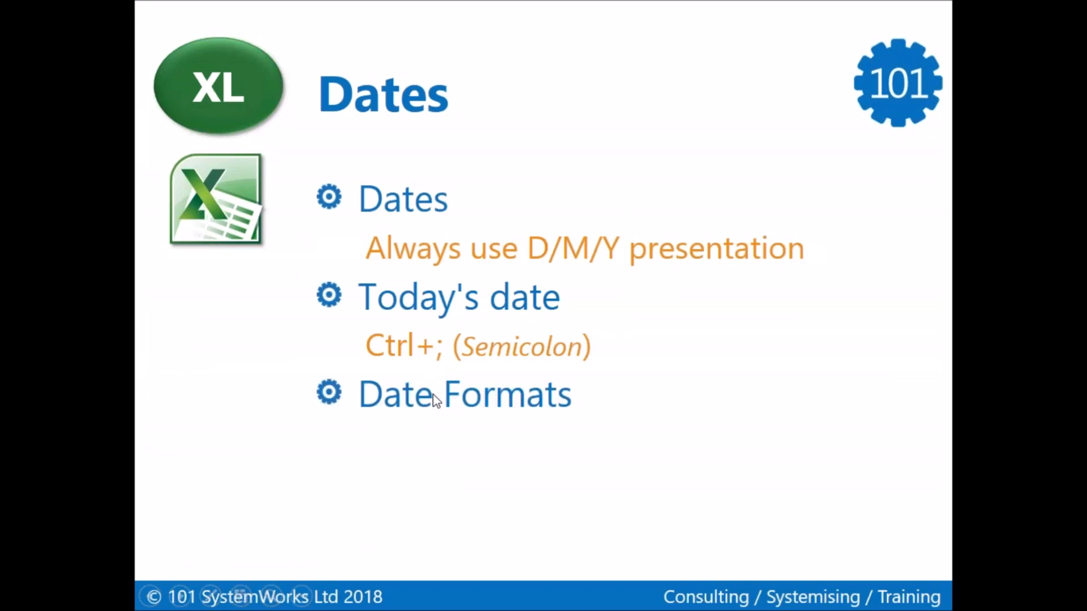
pyautogui.click(368, 420)
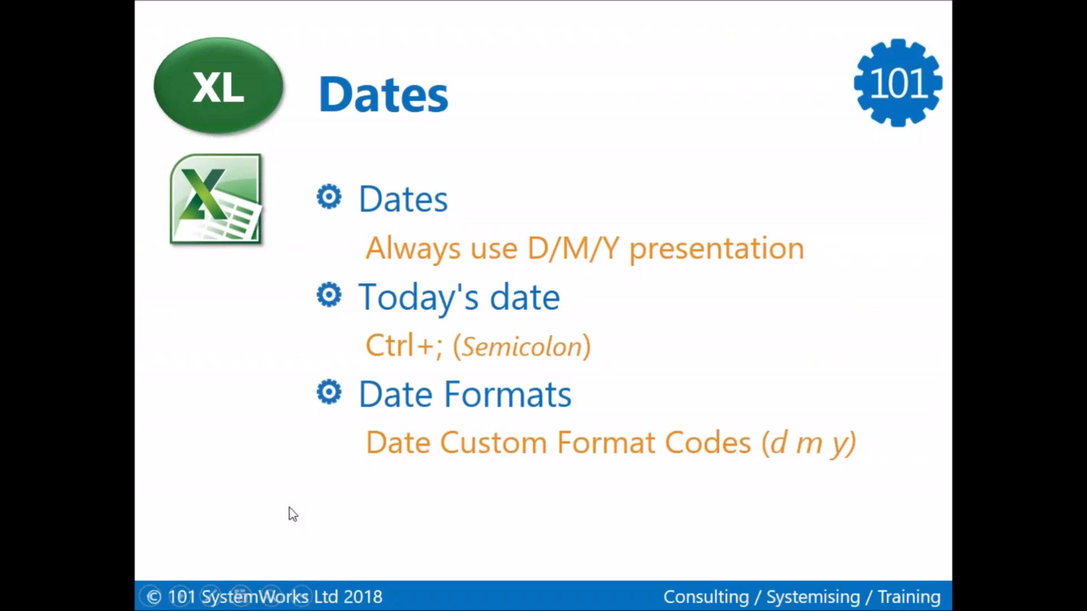
# Switch to Excel and open the custom number format settings for the dates in H5:H9 on the Dates & Numbers sheet
pyautogui.hotkey('alt', 'Tab')
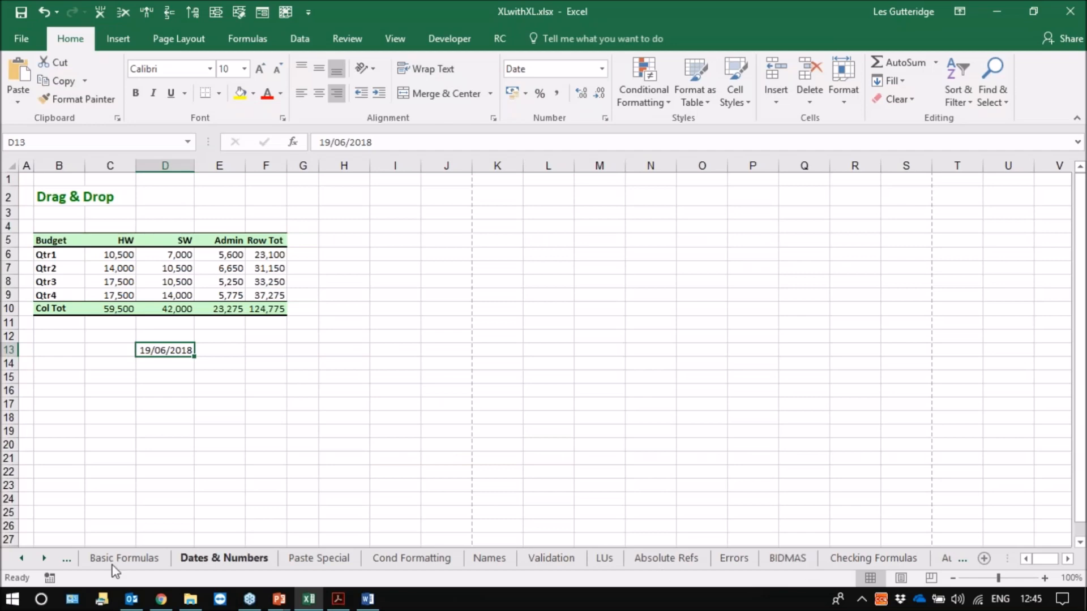
pyautogui.click(222, 560)
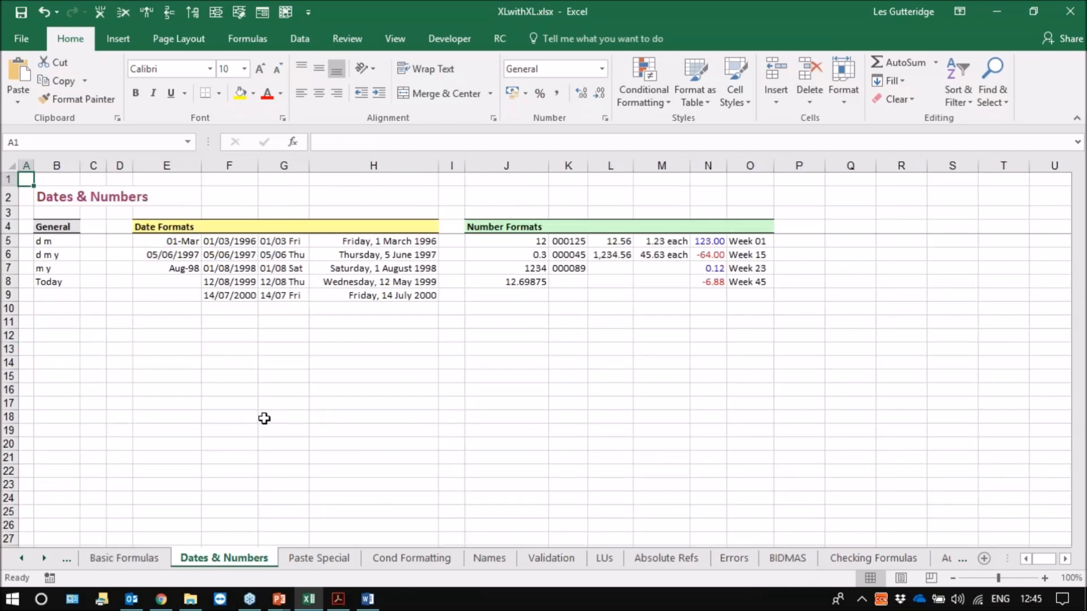
pyautogui.click(354, 244)
pyautogui.moveTo(354, 243); pyautogui.dragTo(357, 290)
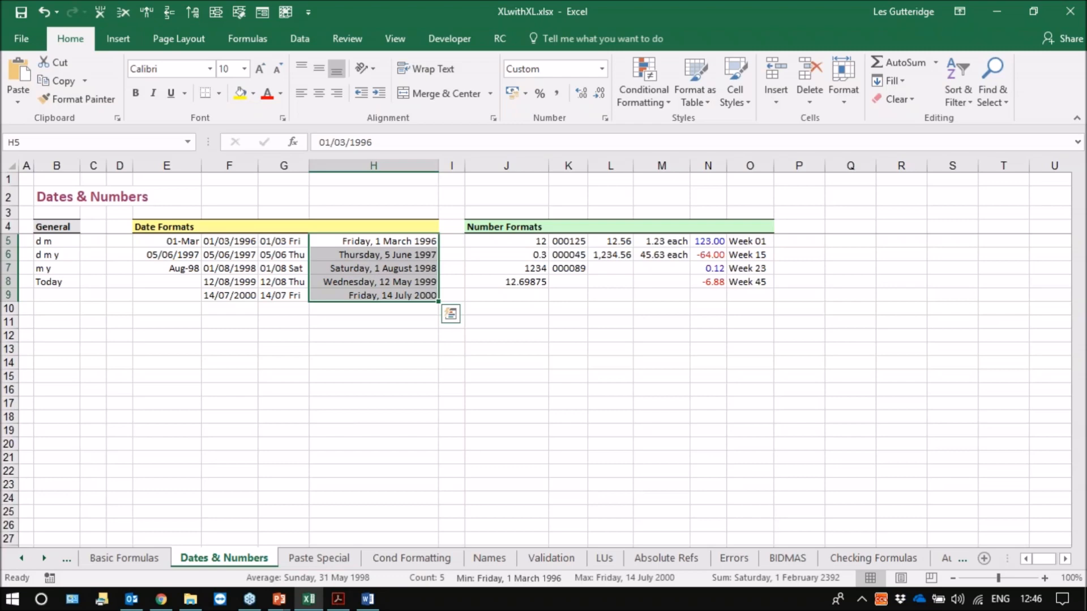
pyautogui.rightClick(350, 273)
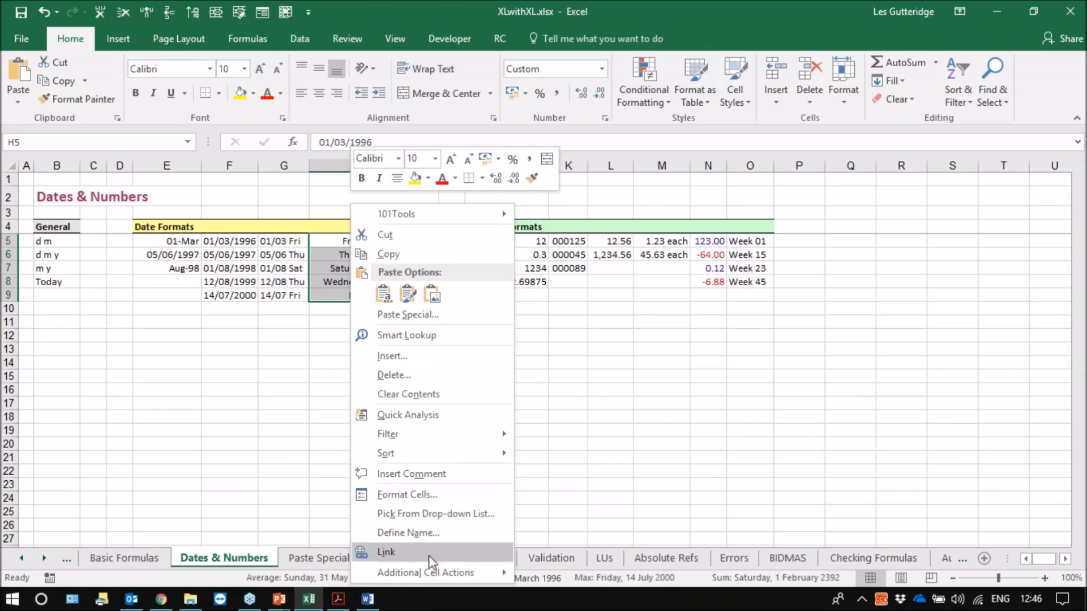
pyautogui.click(406, 495)
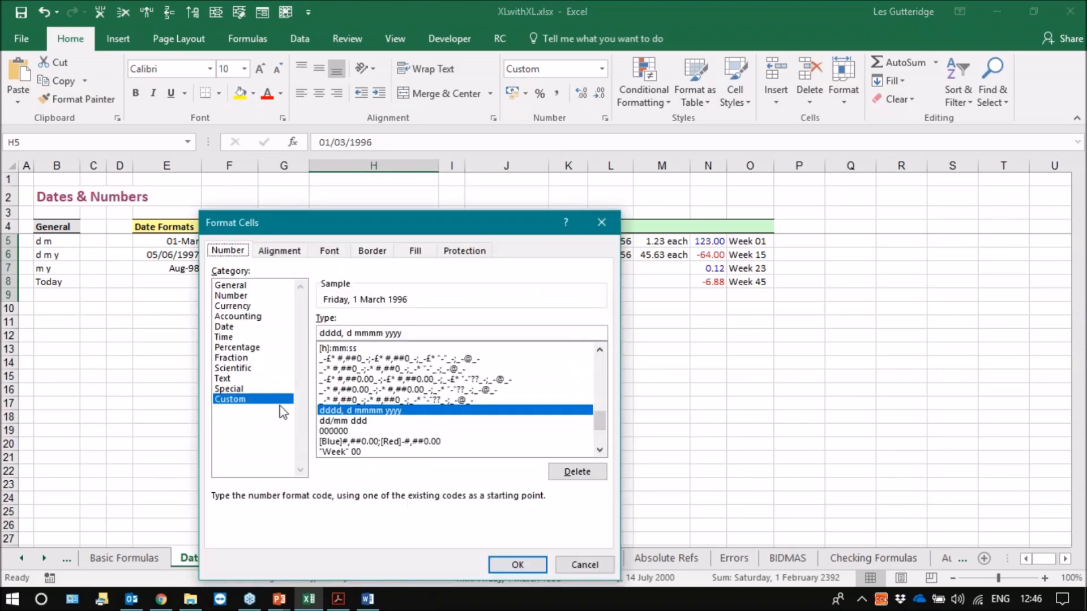
pyautogui.click(229, 401)
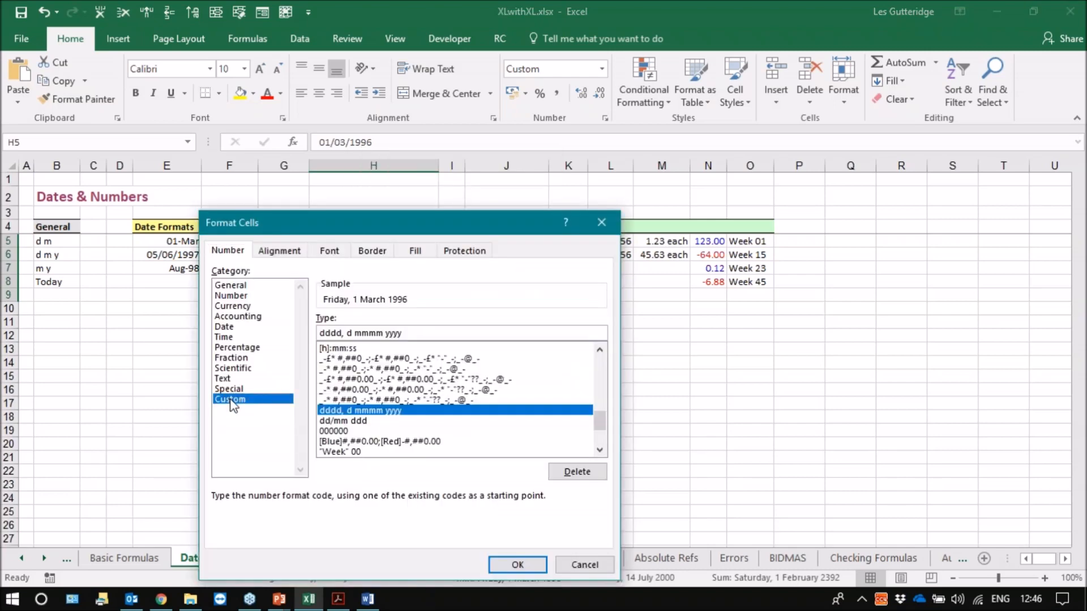
# Set the custom format of the dates in H5:H9 to ddd, d mmm yyyy and apply it
pyautogui.click(409, 334)
pyautogui.moveTo(409, 334); pyautogui.dragTo(308, 331)
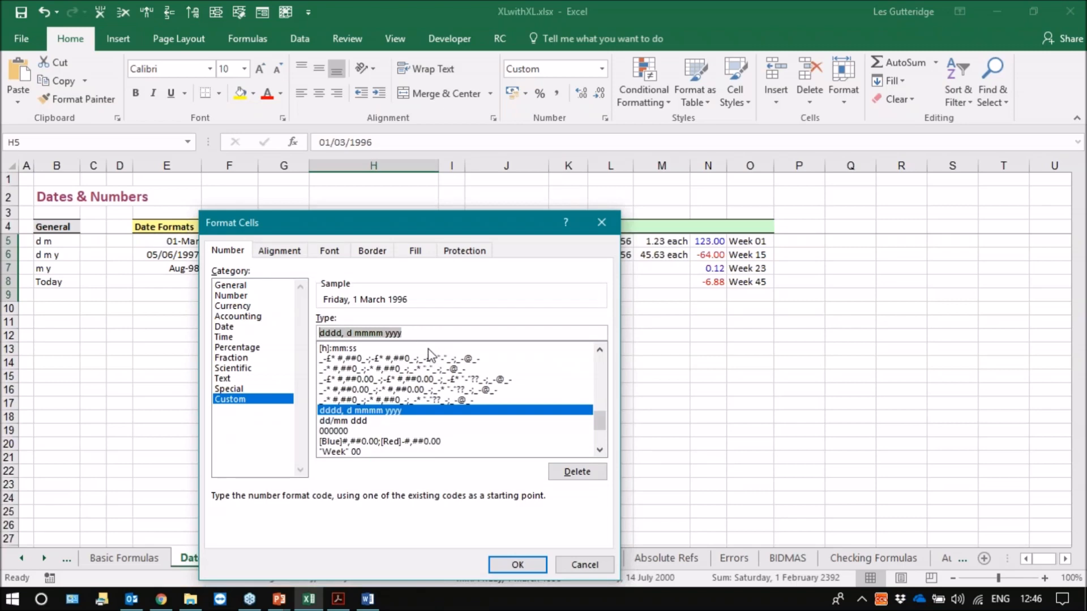
pyautogui.moveTo(421, 226); pyautogui.dragTo(663, 171)
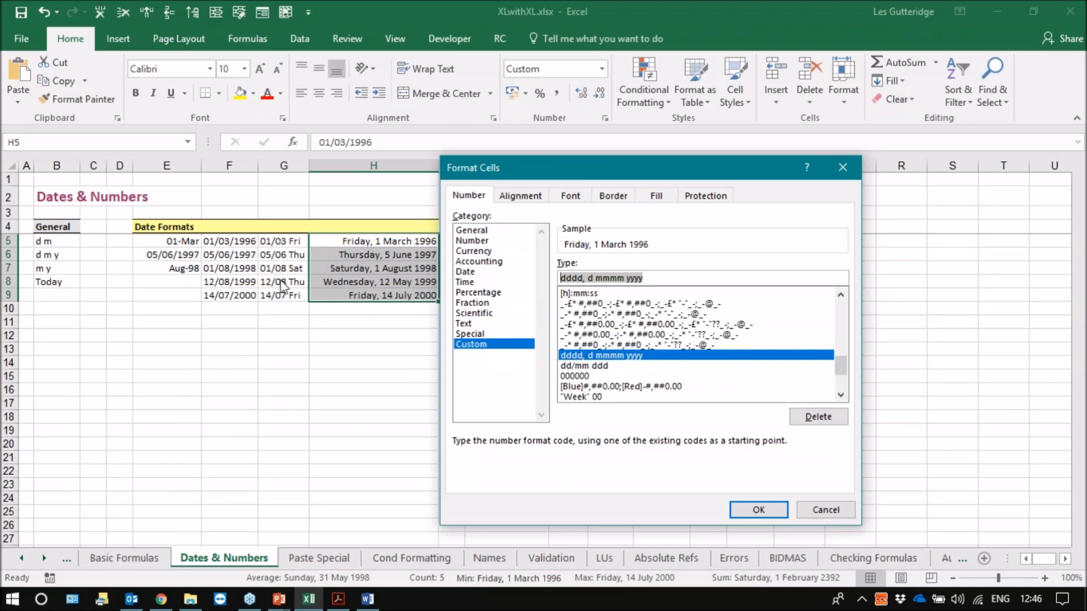
pyautogui.click(573, 278)
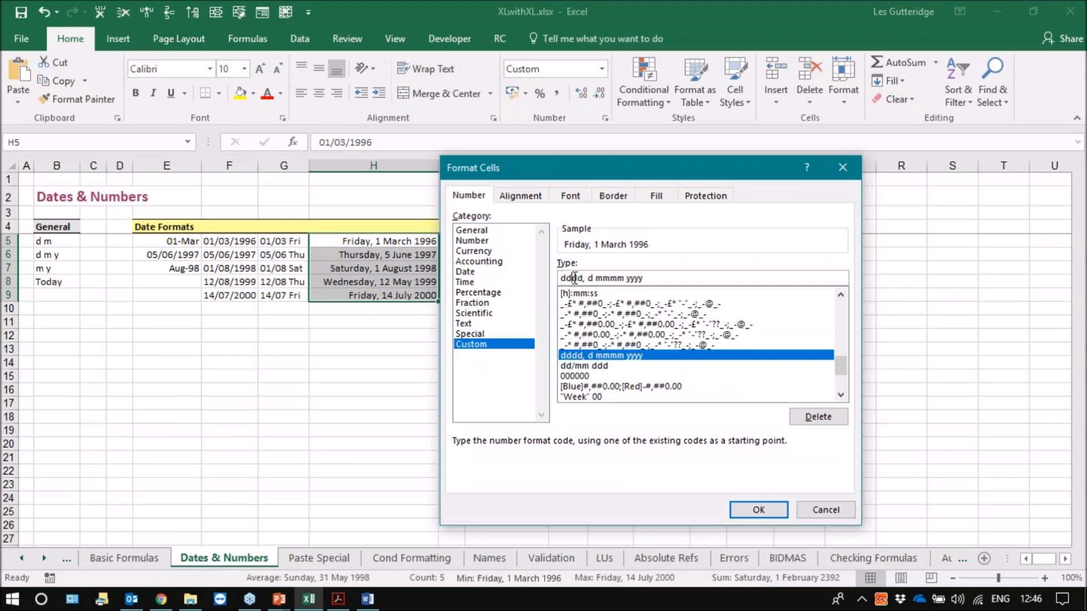
pyautogui.press('BackSpace')
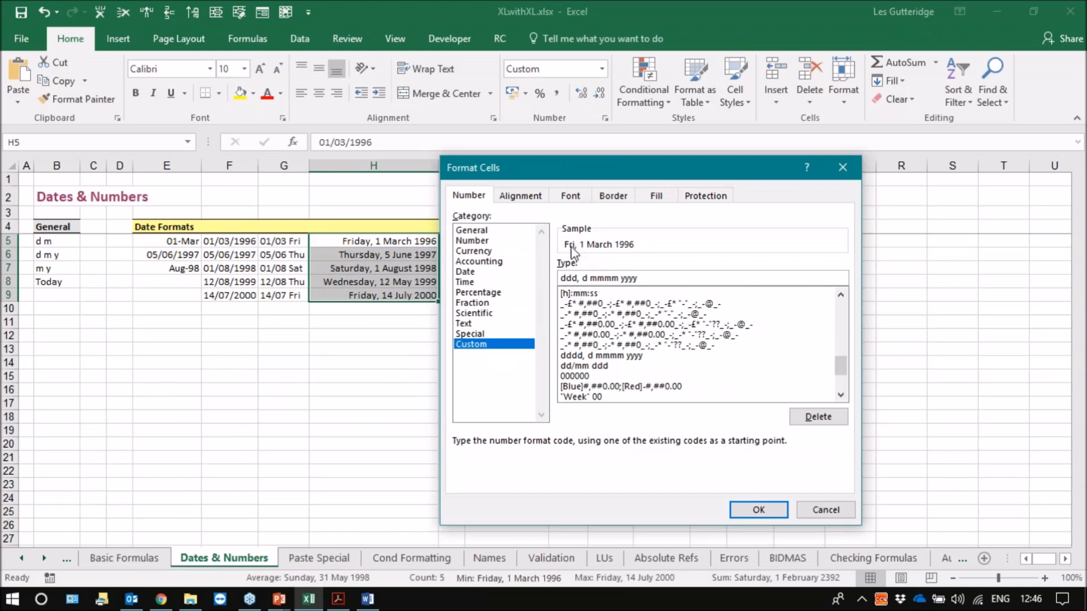
pyautogui.write('d')
pyautogui.press('BackSpace')
pyautogui.moveTo(591, 278); pyautogui.dragTo(619, 278)
pyautogui.click(605, 278)
pyautogui.press('BackSpace')
pyautogui.click(759, 509)
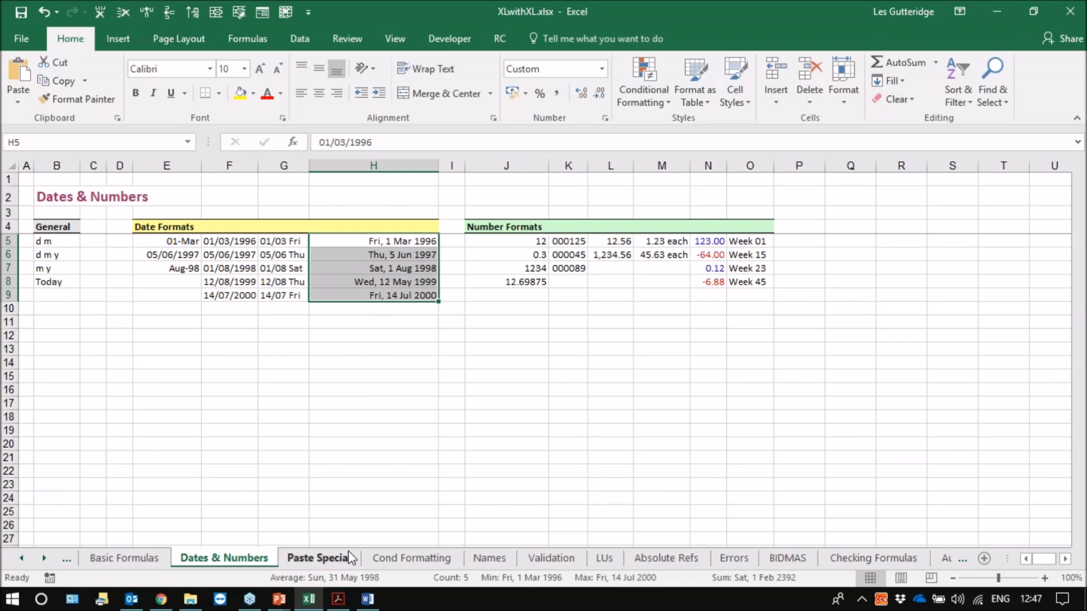
# Return to the PowerPoint slide show and advance to the Format slide about the Format Cells dialog
pyautogui.moveTo(279, 605)
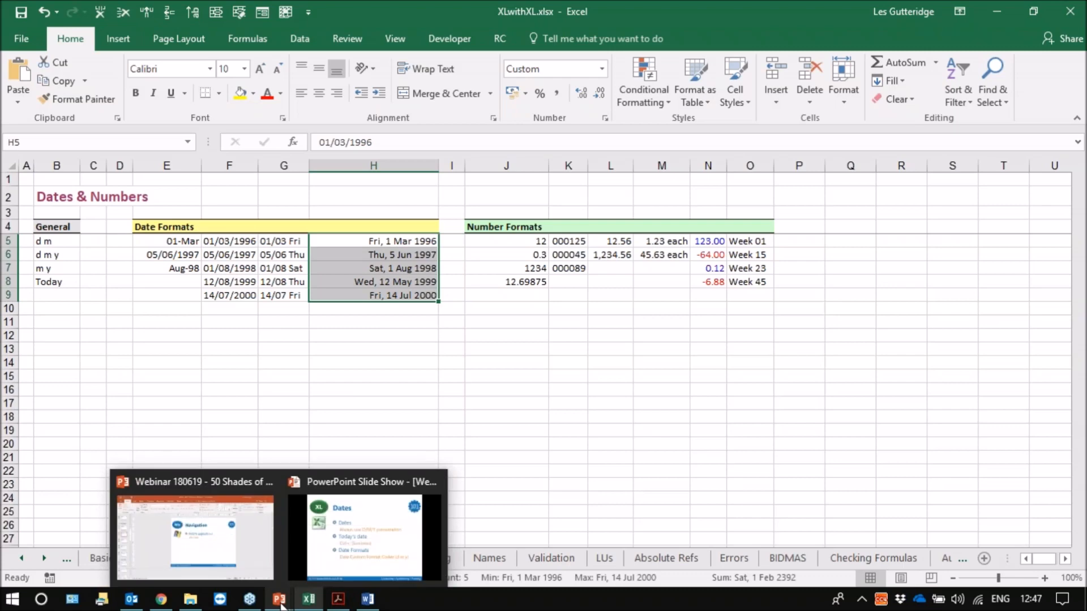
pyautogui.click(337, 549)
pyautogui.press('Right')
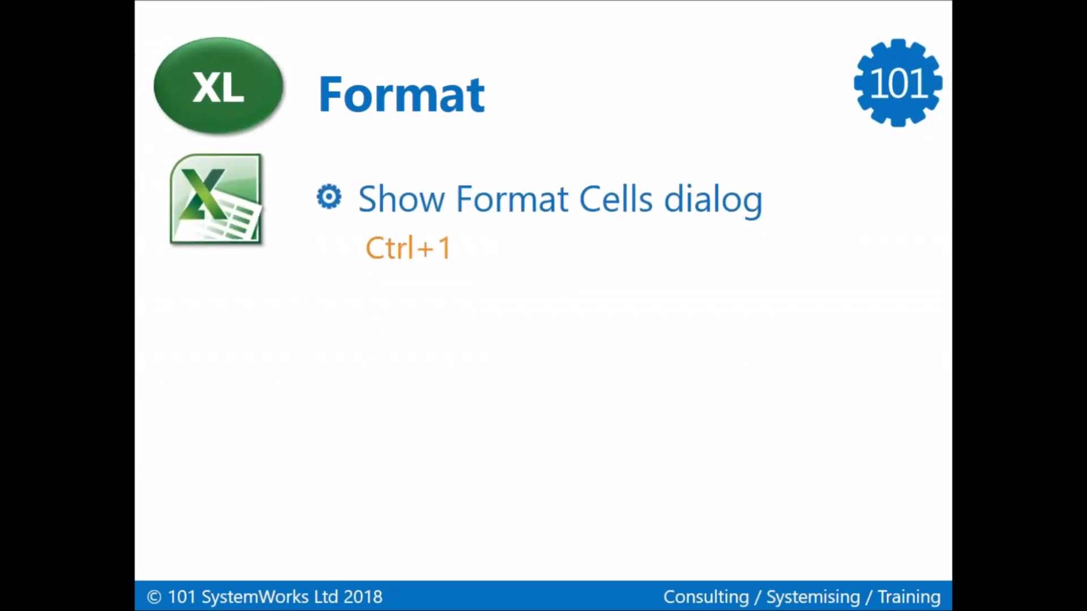
# Switch to Excel and show the Format Cells dialog for H5:H9 twice, closing it each time without changes
pyautogui.hotkey('alt', 'Tab')
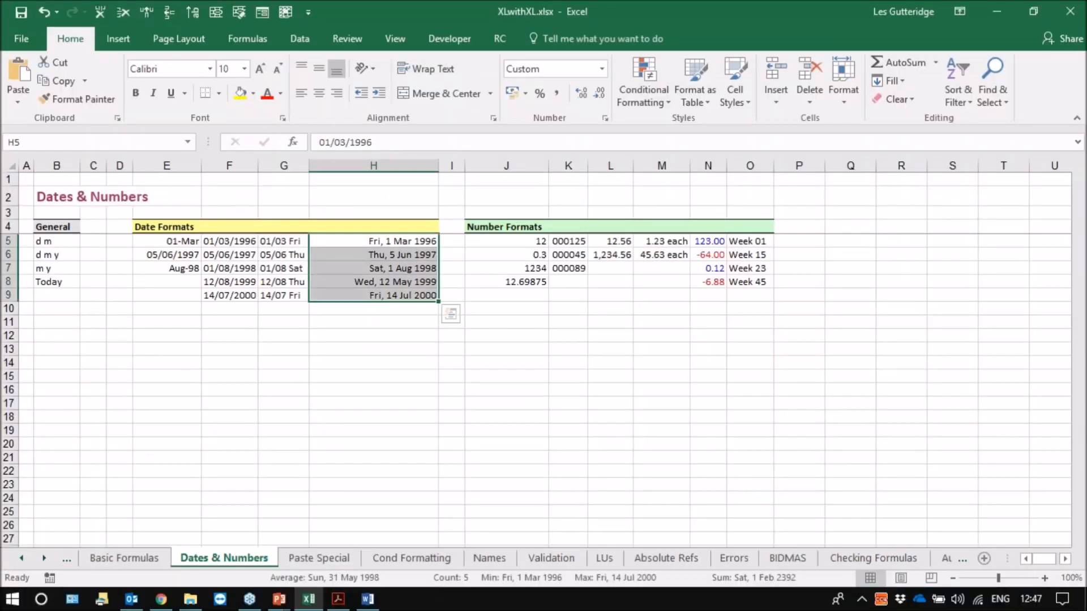
pyautogui.rightClick(357, 274)
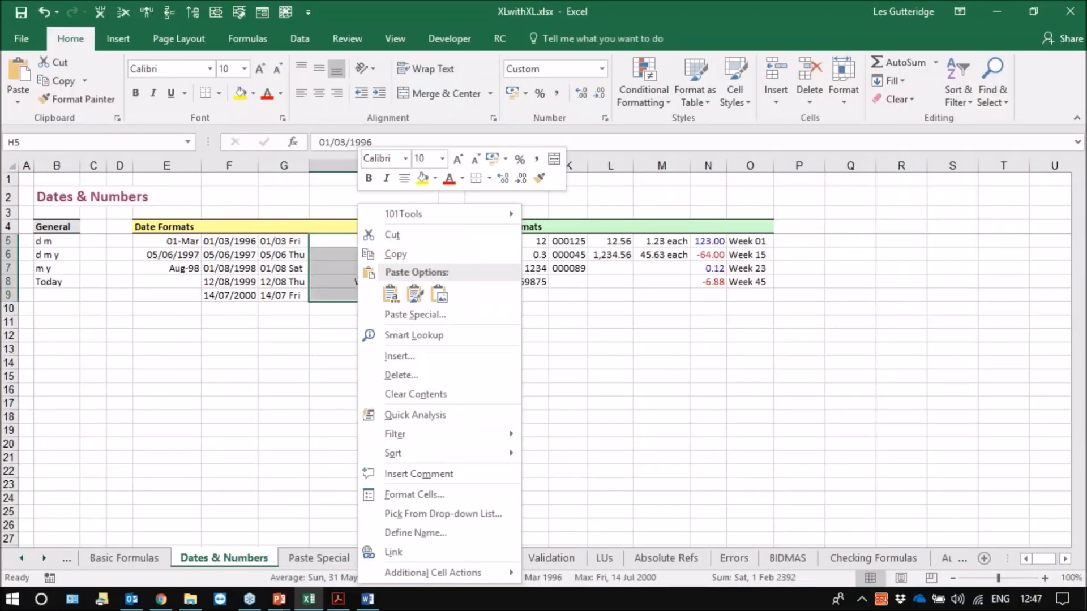
pyautogui.click(414, 494)
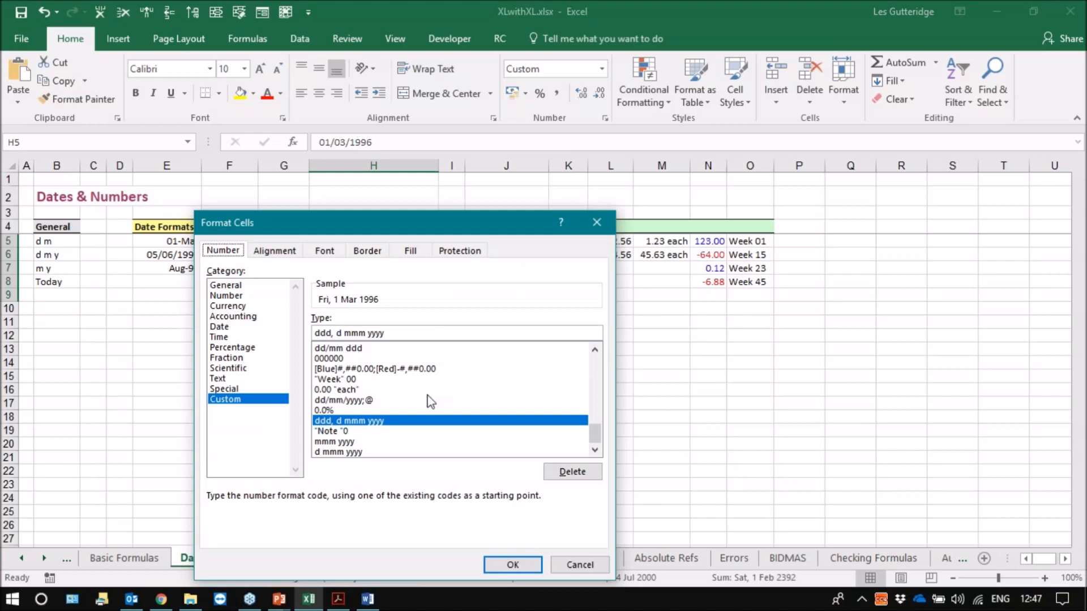
pyautogui.click(596, 226)
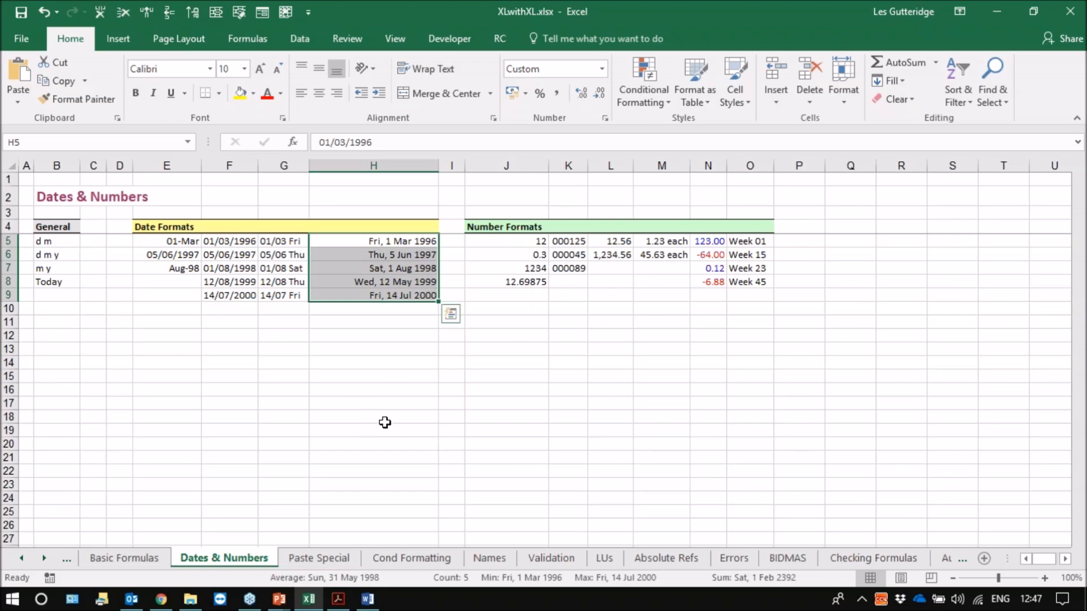
pyautogui.hotkey('ctrl', '1')
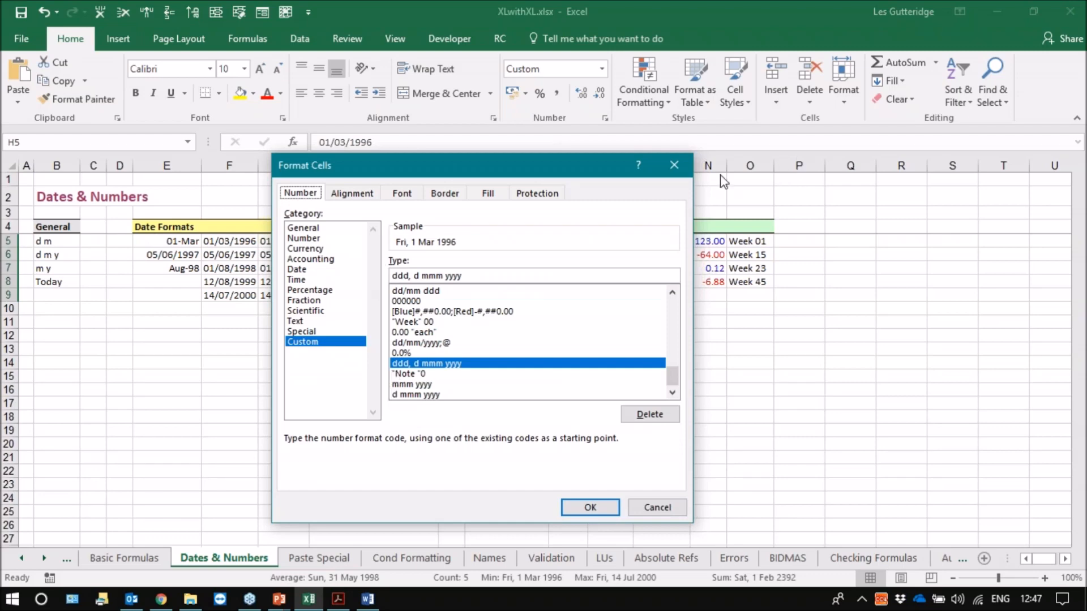
pyautogui.click(674, 165)
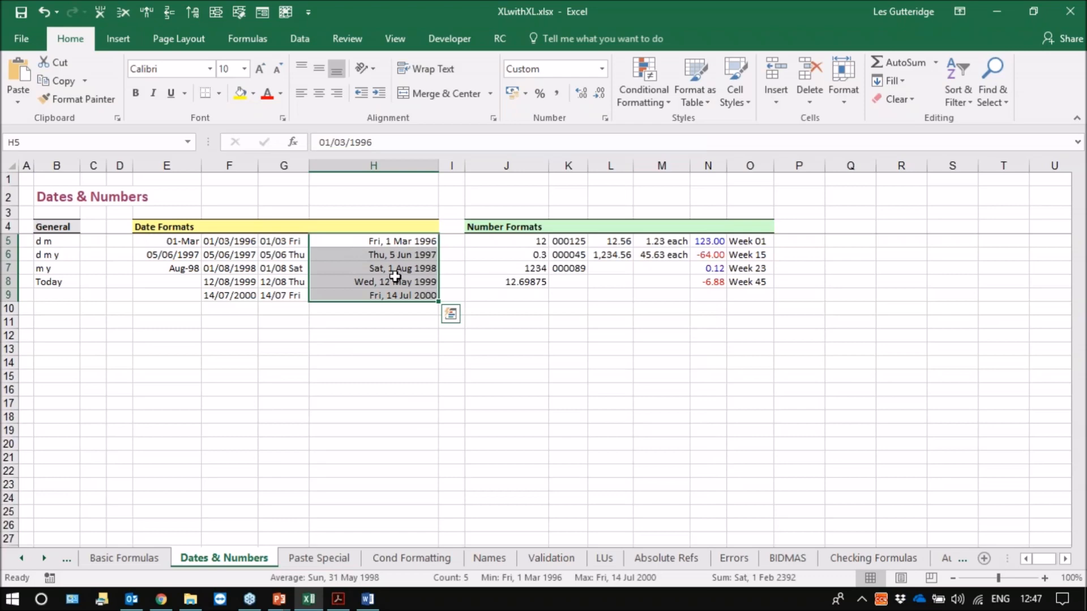
# Examine the alignment, border, fill and font settings of H5:H9 in Format Cells, leaving the dialog without changes
pyautogui.hotkey('ctrl', '1')
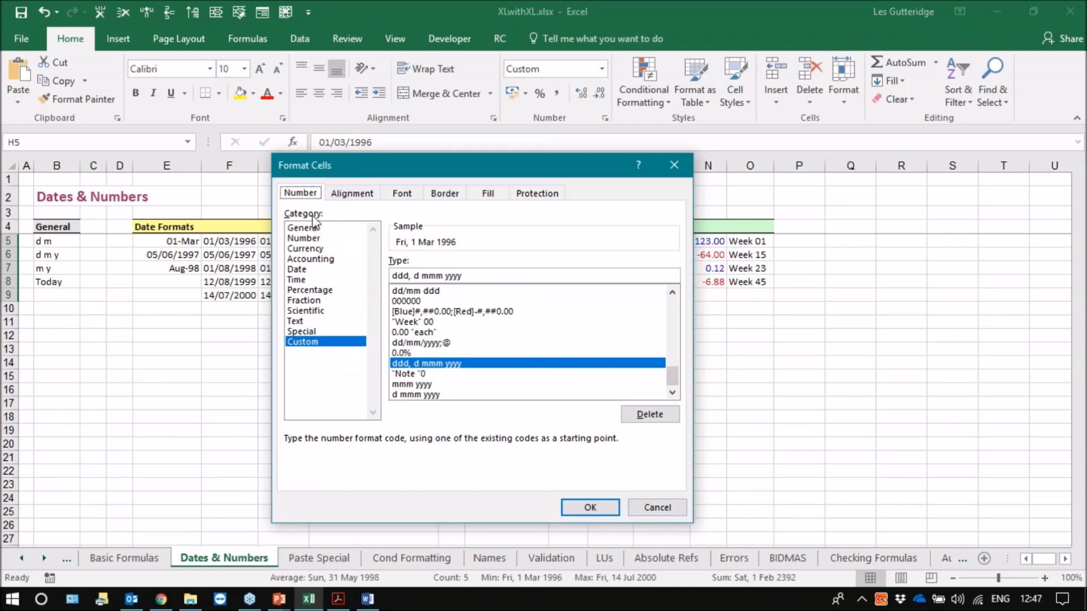
pyautogui.click(364, 197)
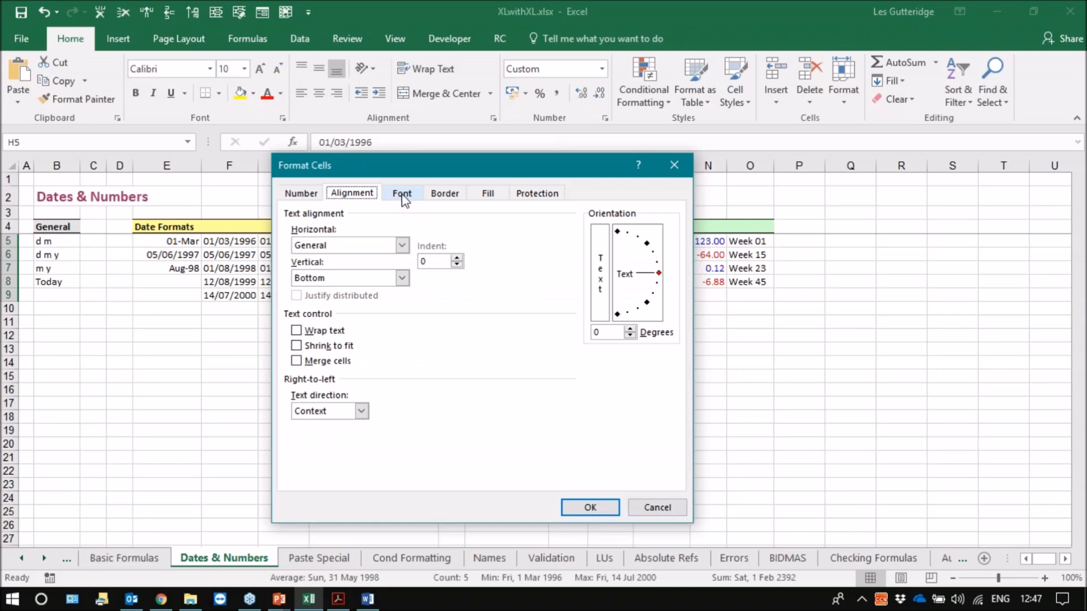
pyautogui.click(452, 198)
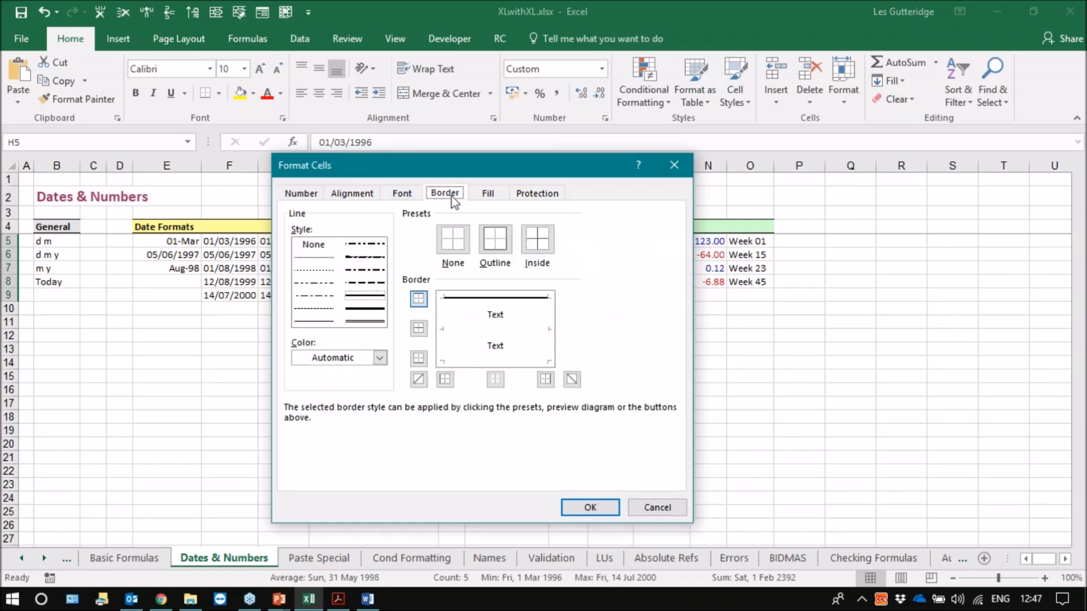
pyautogui.click(489, 196)
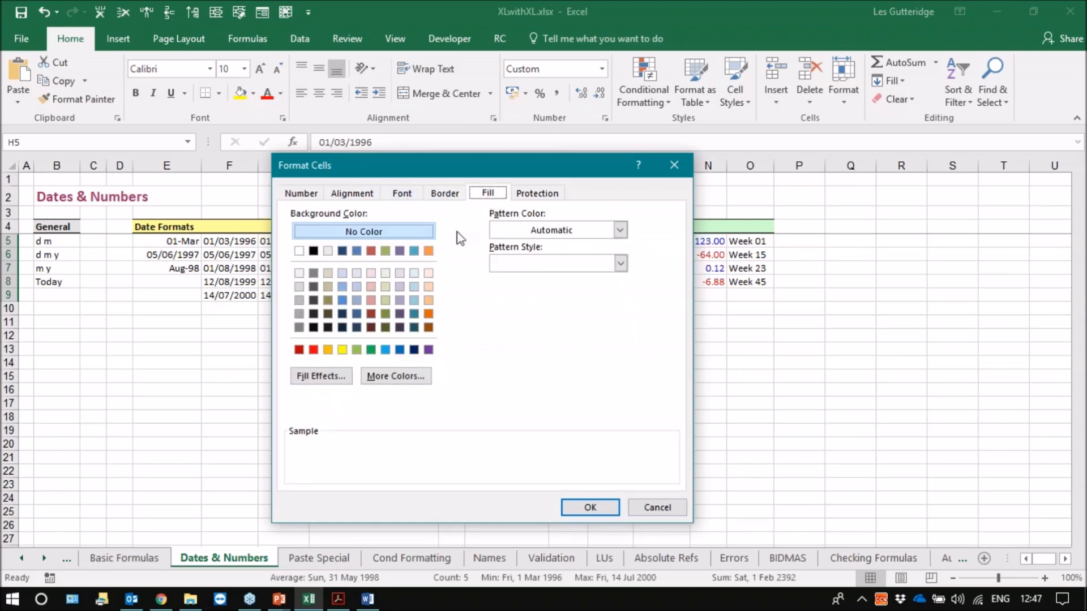
pyautogui.click(406, 195)
pyautogui.click(657, 511)
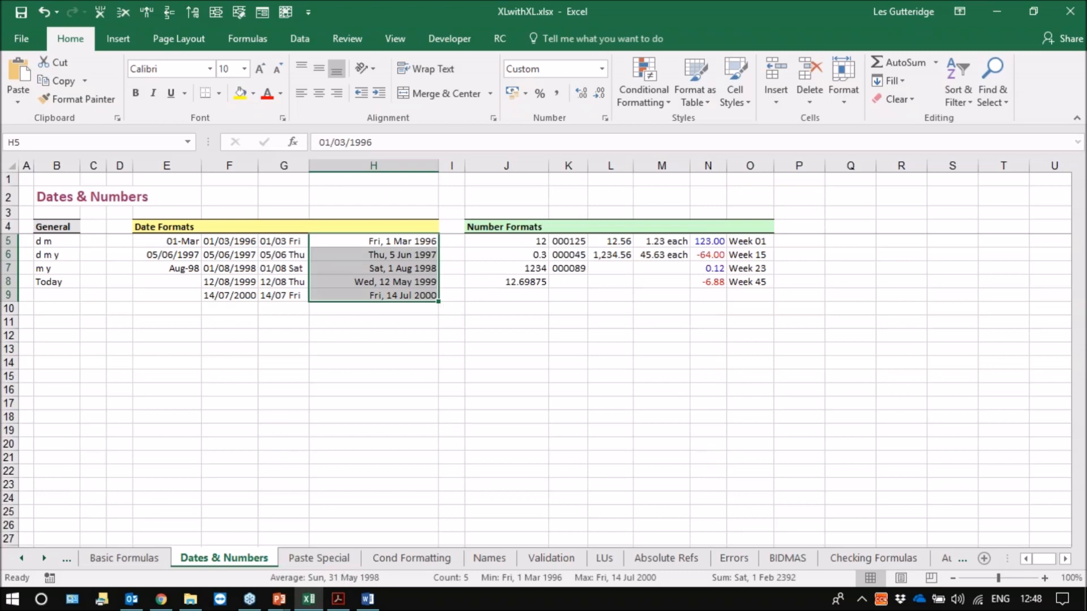
# Show and close Format Cells for H5:H9, and advance the PowerPoint slide show to the Visible Cells shortcut on the Selecting Data slide
pyautogui.hotkey('ctrl', '1')
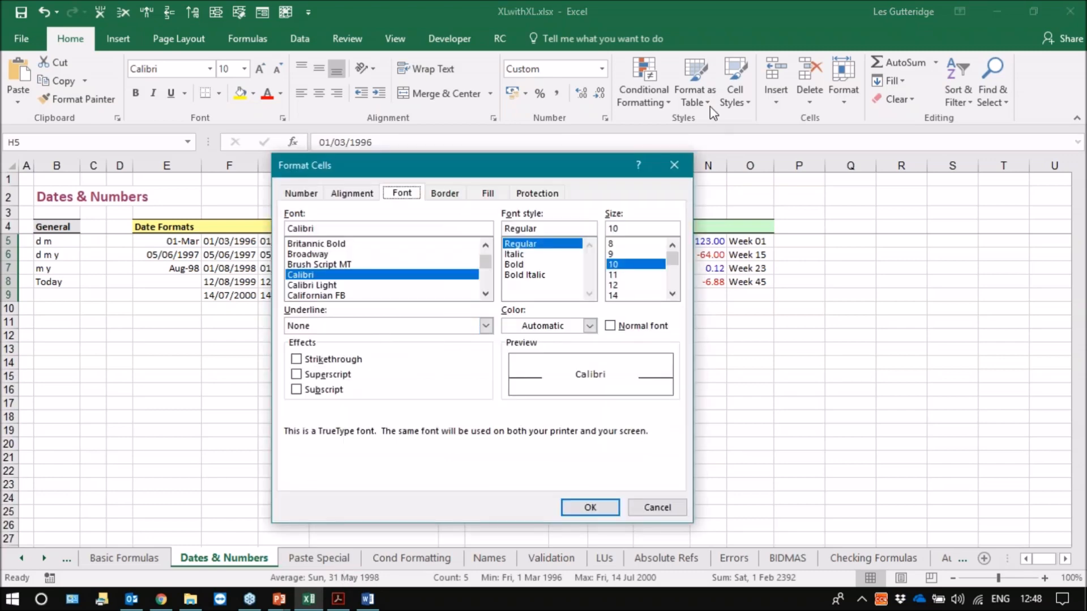
pyautogui.click(675, 166)
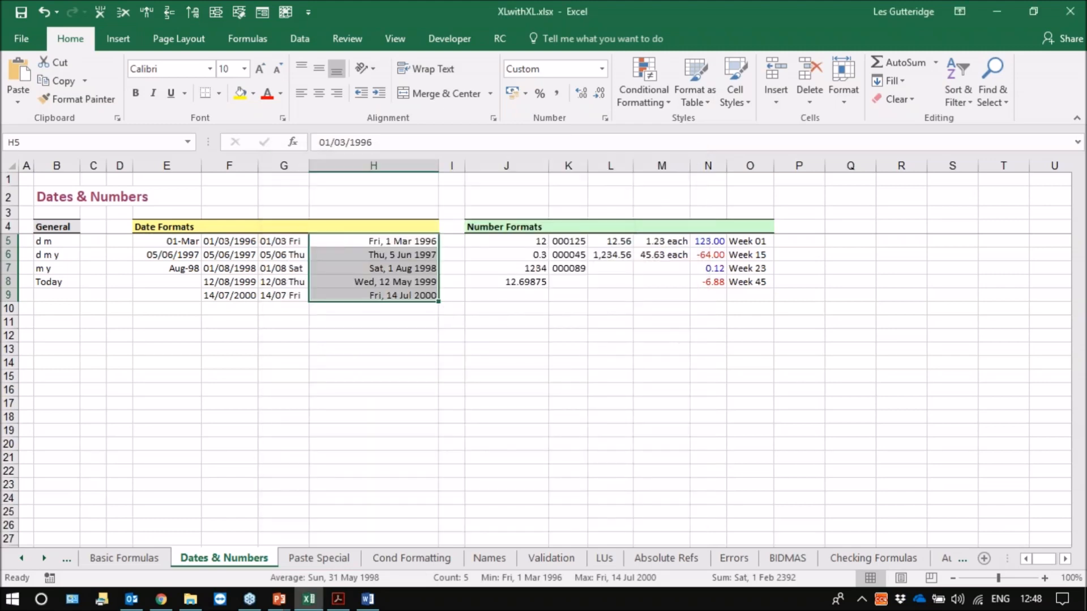
pyautogui.moveTo(280, 598)
pyautogui.click(362, 530)
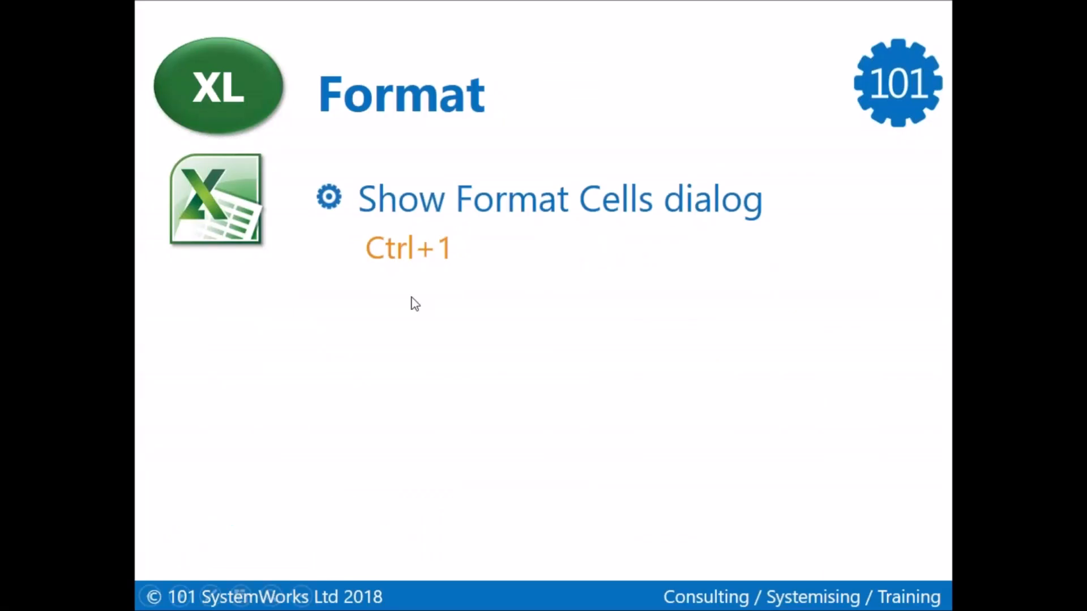
pyautogui.click(413, 296)
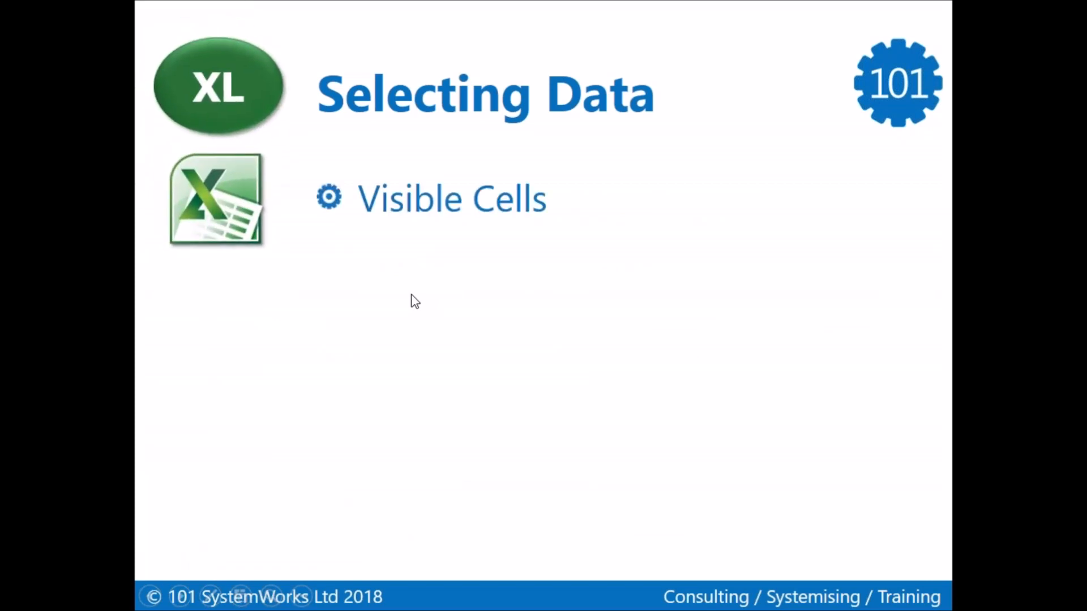
pyautogui.click(417, 254)
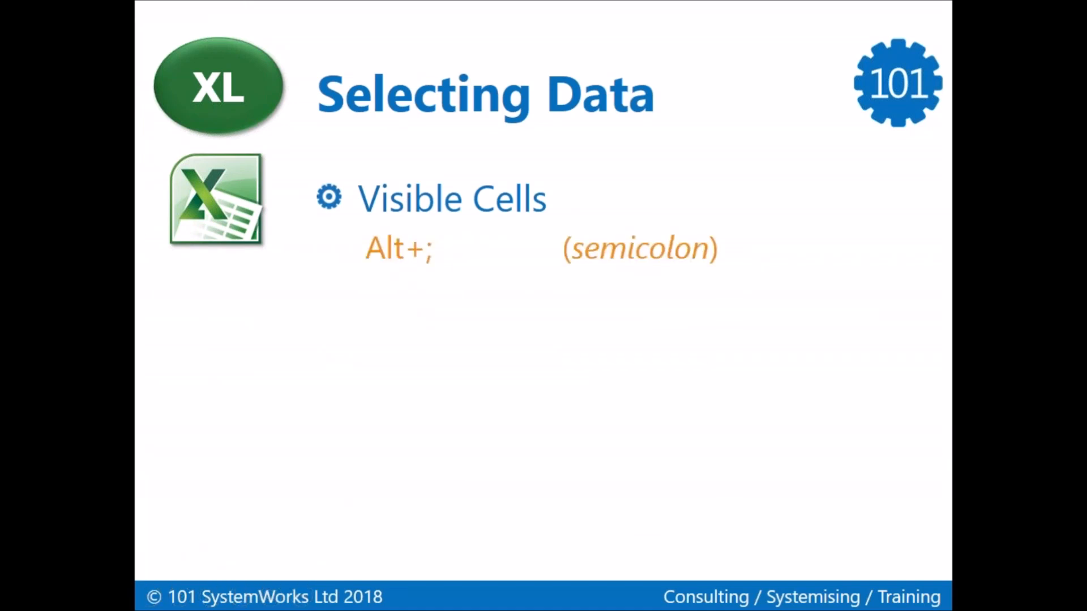
# Switch to Excel and open the Lists worksheet
pyautogui.hotkey('alt', 'Tab')
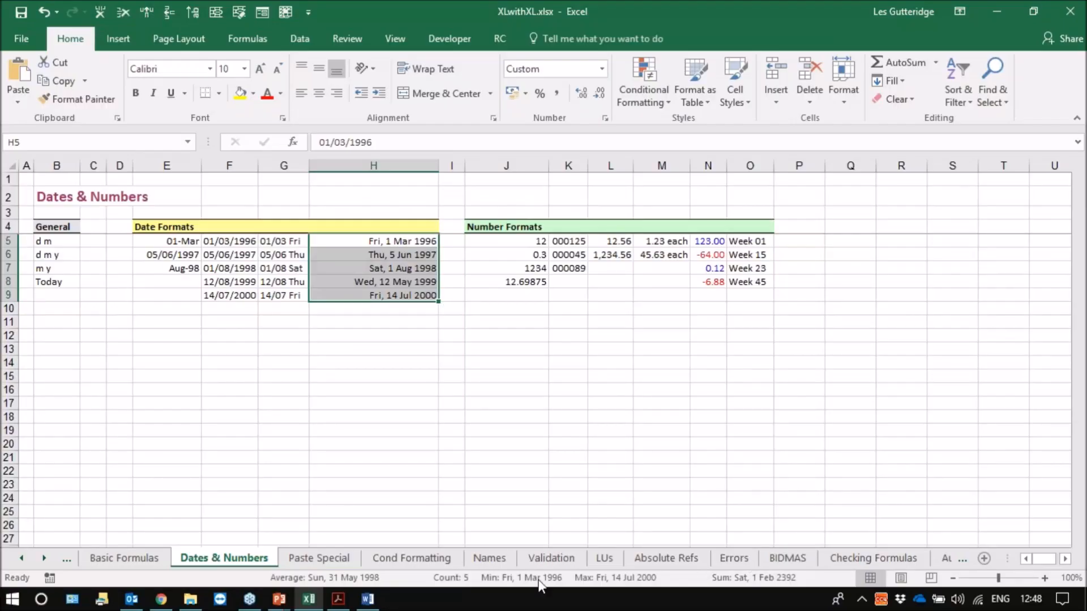
pyautogui.click(44, 558)
pyautogui.click(43, 558)
pyautogui.click(43, 558)
pyautogui.click(44, 558)
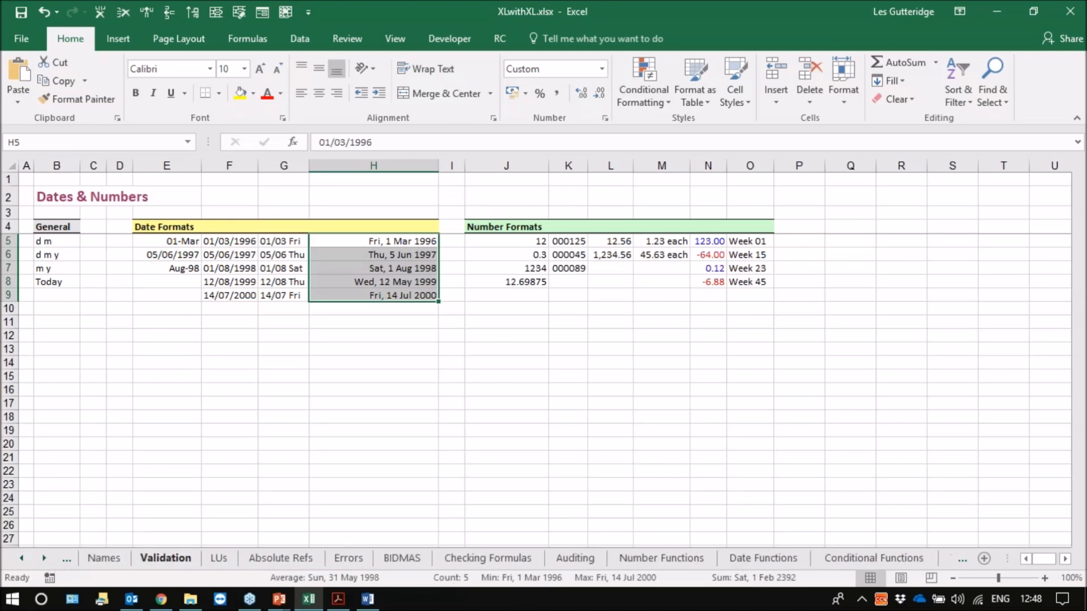
pyautogui.click(43, 558)
pyautogui.click(43, 558)
pyautogui.click(44, 558)
pyautogui.click(44, 558)
pyautogui.click(43, 558)
pyautogui.click(44, 558)
pyautogui.click(827, 558)
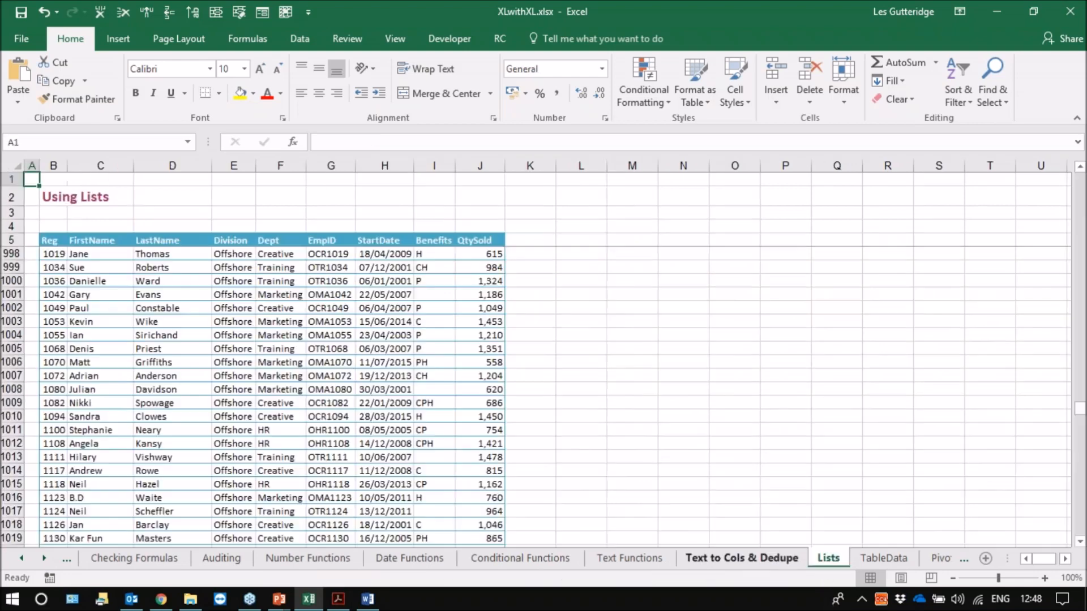
# Turn on filtering for the Using Lists table and filter the Benefits column to show only CH
pyautogui.click(300, 46)
pyautogui.click(492, 69)
pyautogui.click(284, 308)
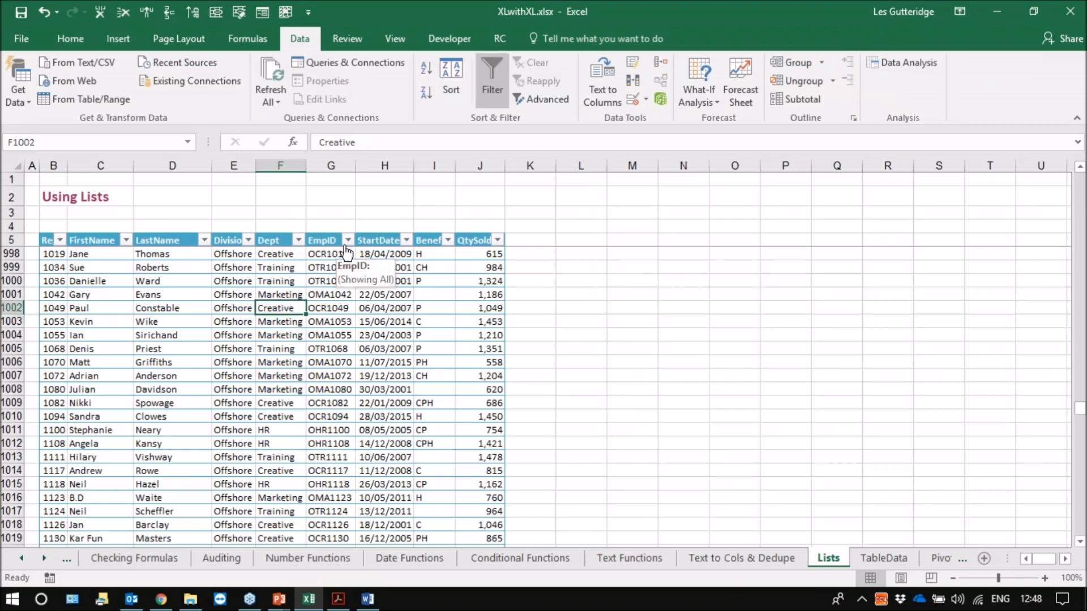
pyautogui.click(448, 240)
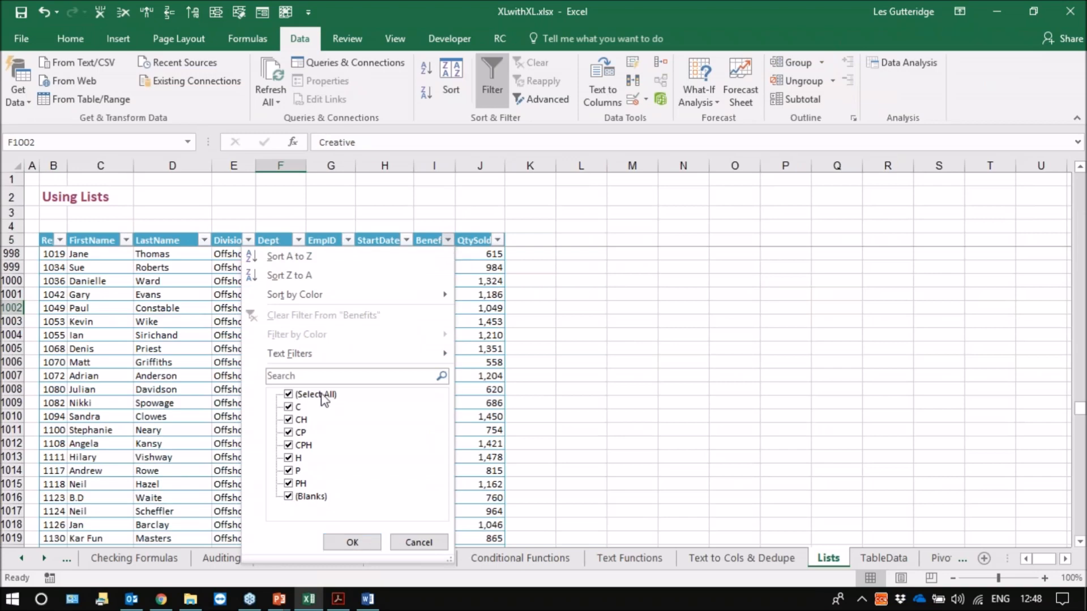
pyautogui.click(288, 395)
pyautogui.click(288, 419)
pyautogui.click(349, 541)
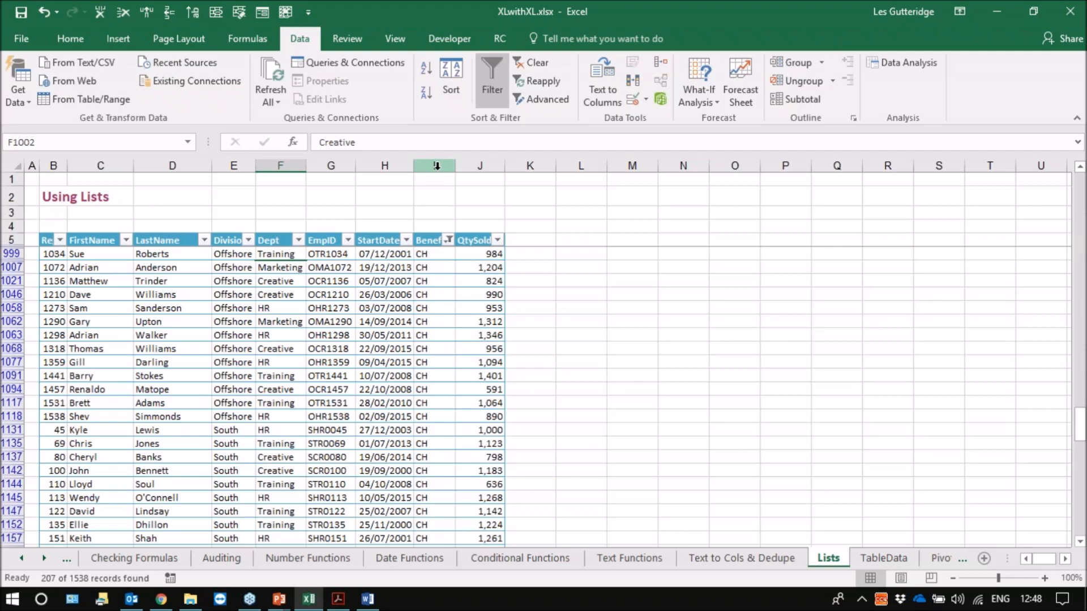
# Select column I and limit the selection to its visible cells
pyautogui.click(437, 165)
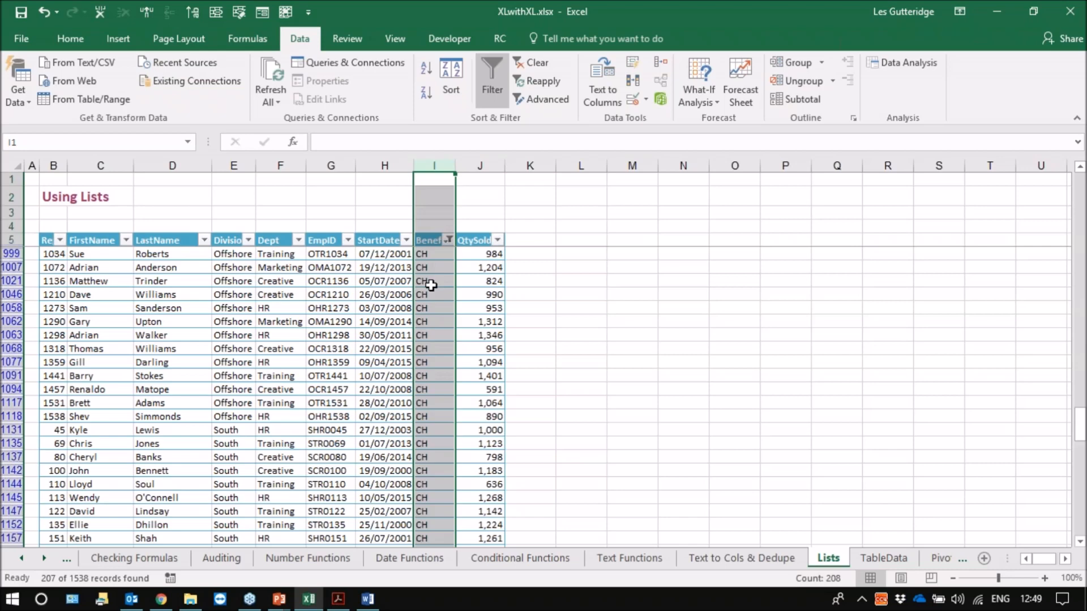
pyautogui.press('alt')
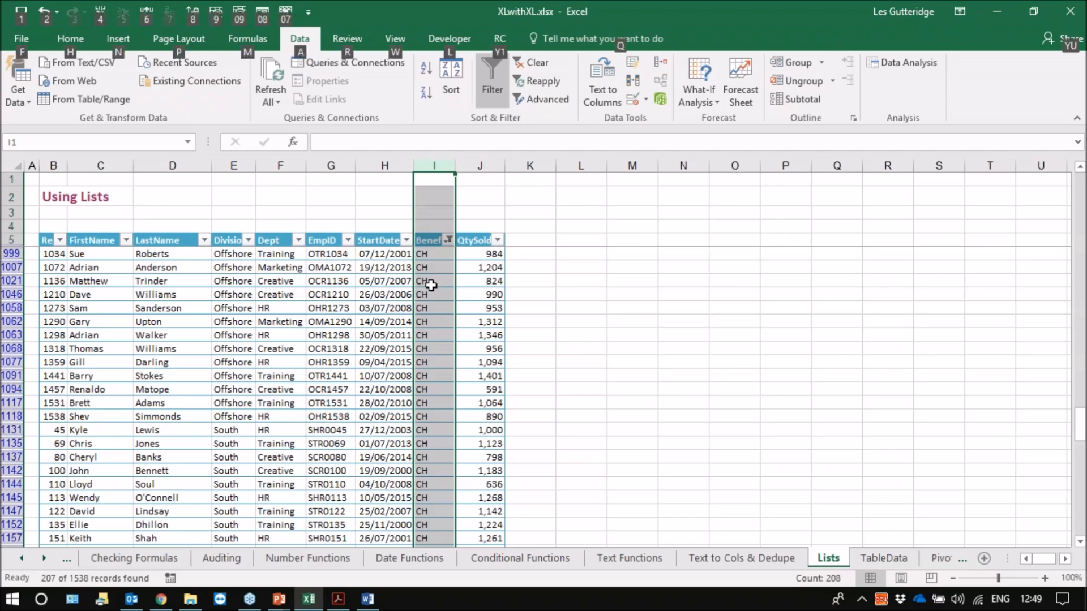
pyautogui.press('Escape')
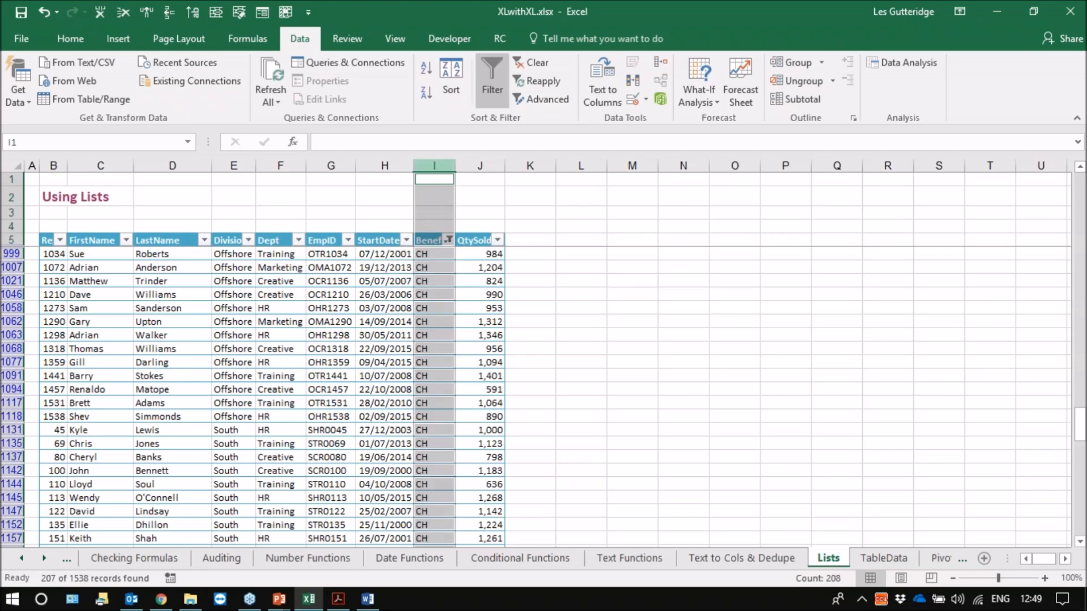
# Reselect only the visible cells of the Benefits column, delete their contents and clear the filter
pyautogui.click(527, 223)
pyautogui.click(434, 164)
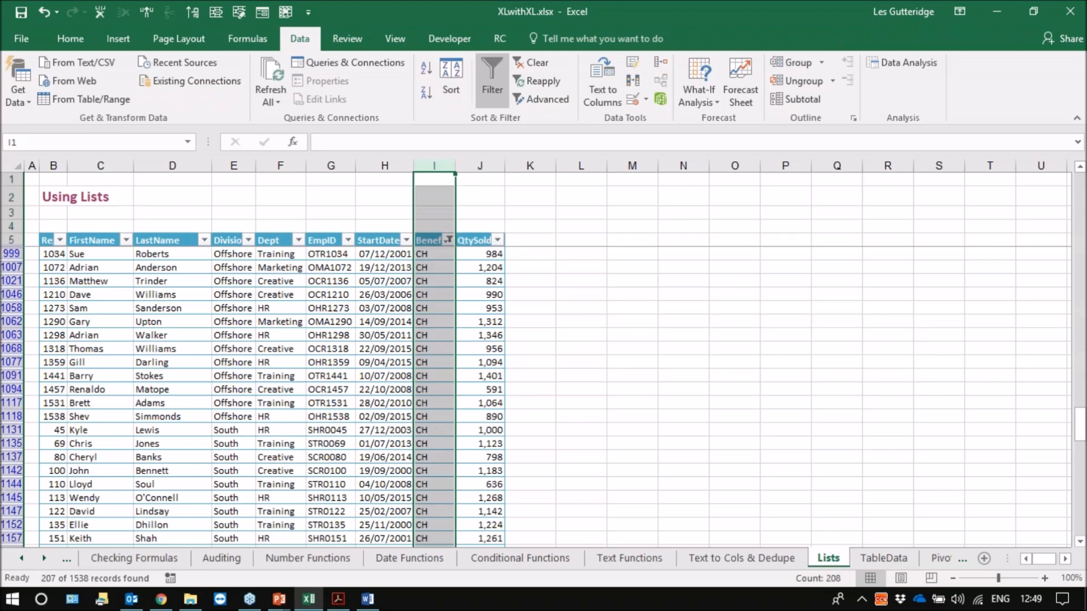
pyautogui.press('alt')
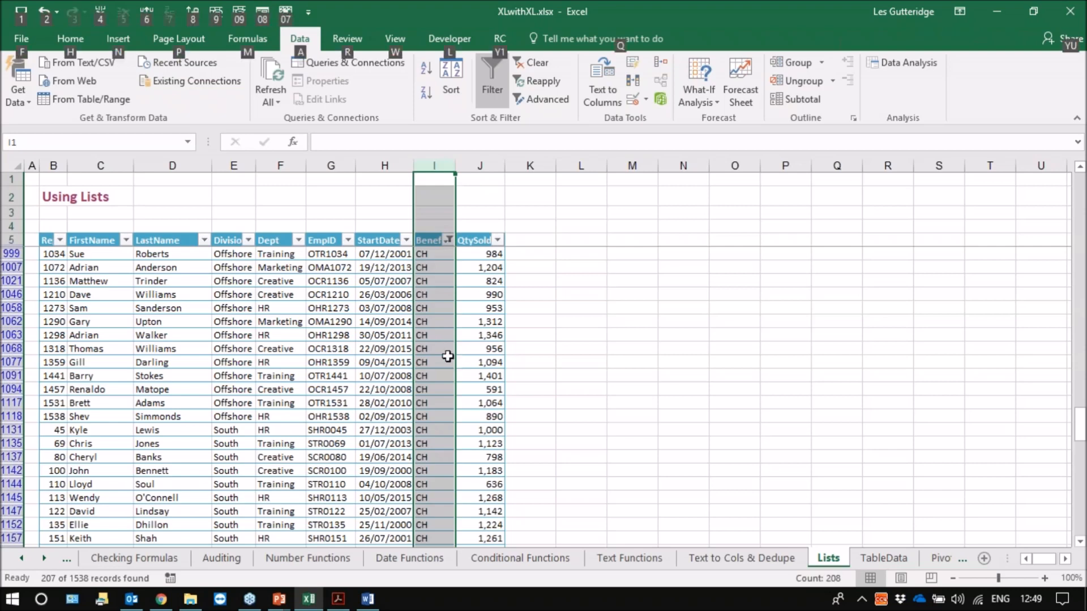
pyautogui.press('a')
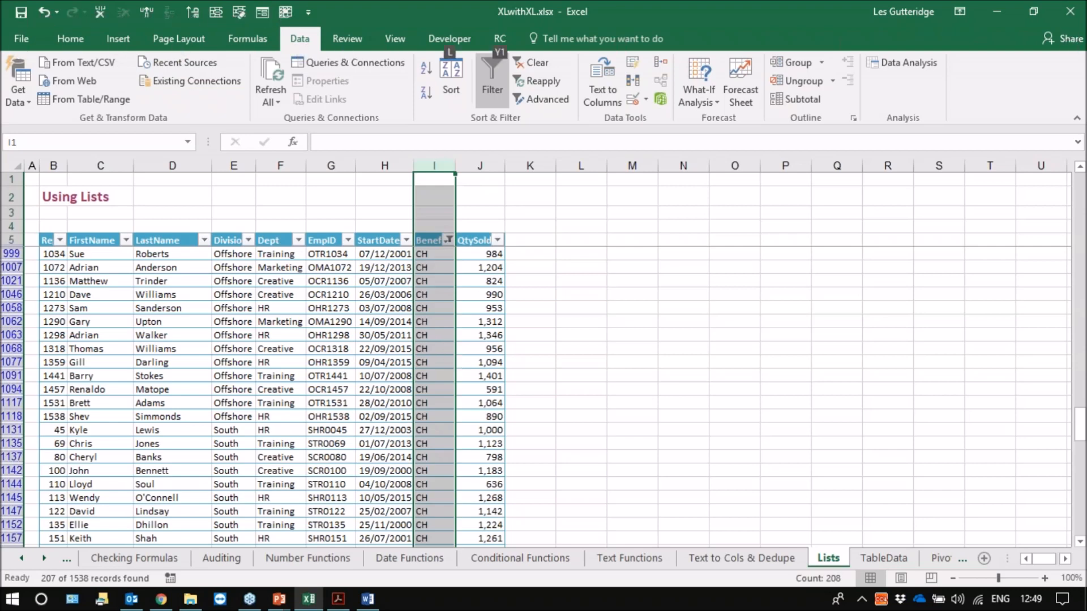
pyautogui.hotkey('alt', ';')
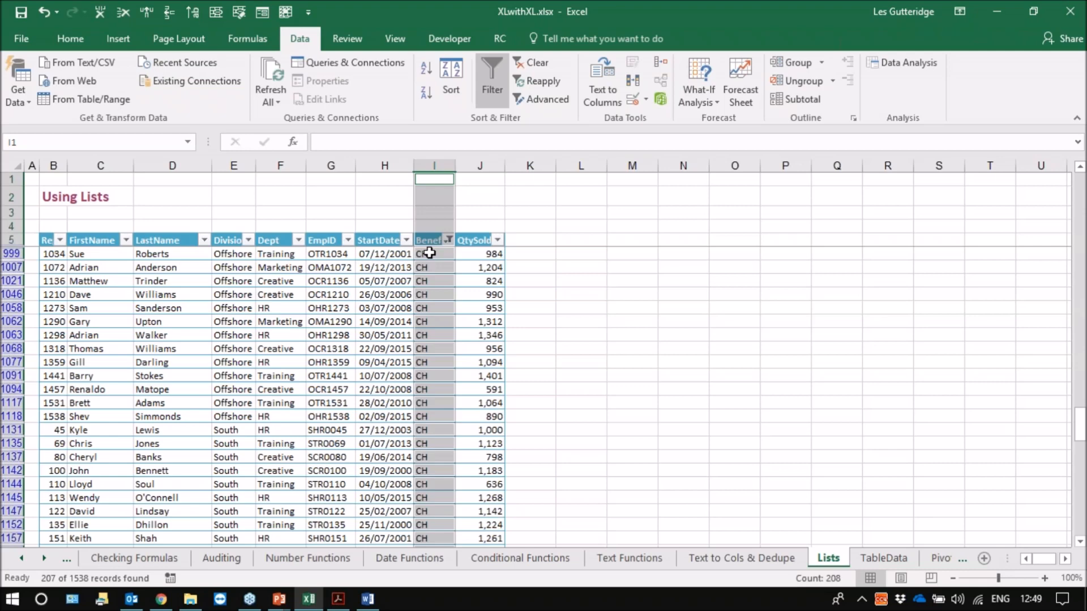
pyautogui.press('Delete')
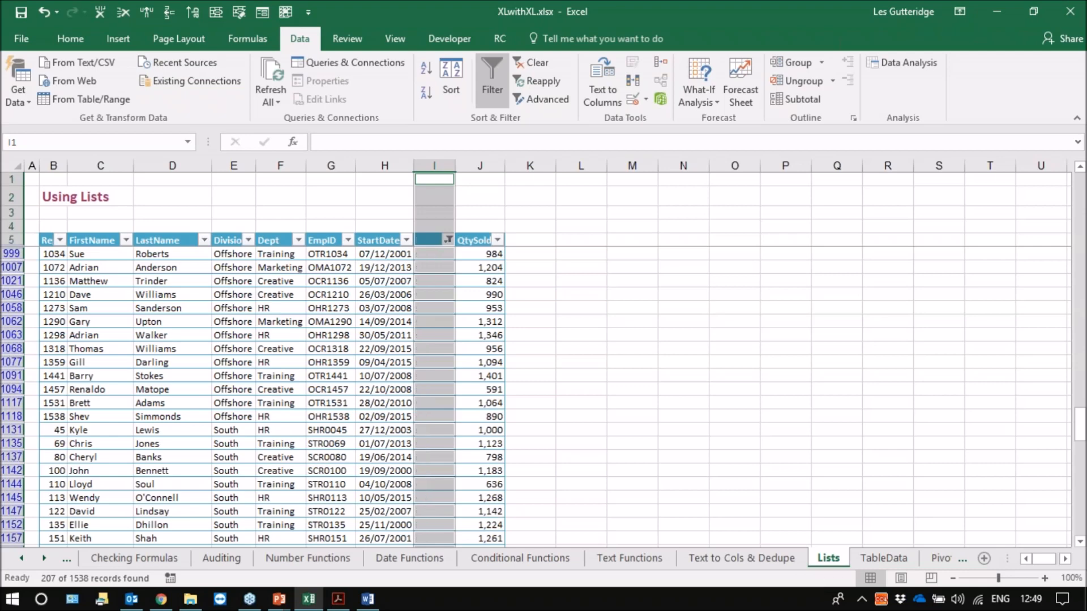
pyautogui.click(537, 62)
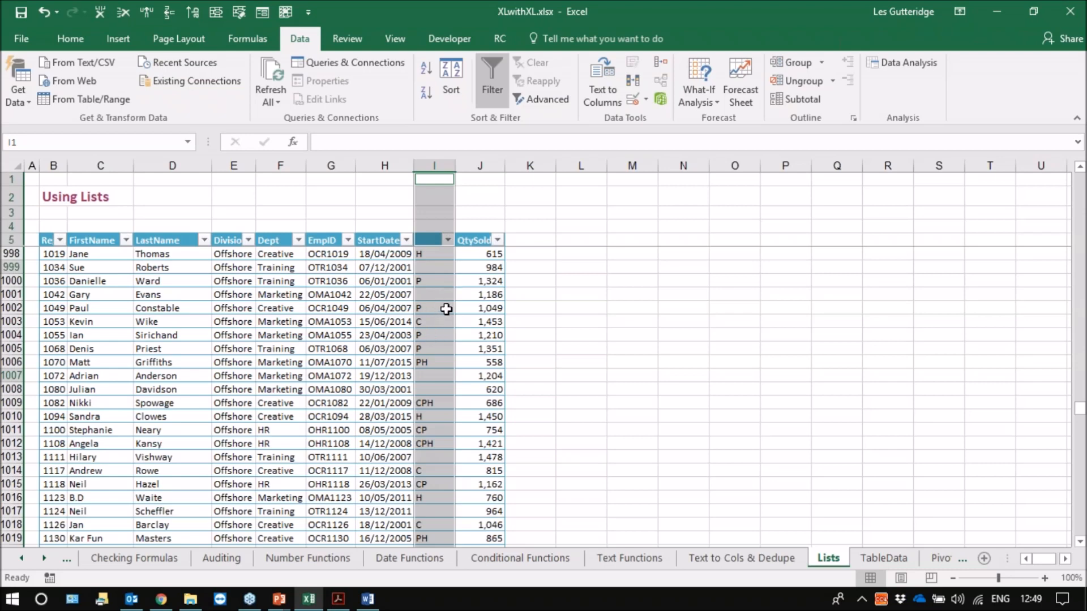
# Undo the deletion in the Benefits column and clear the CH filter to show all rows
pyautogui.hotkey('ctrl', 'z')
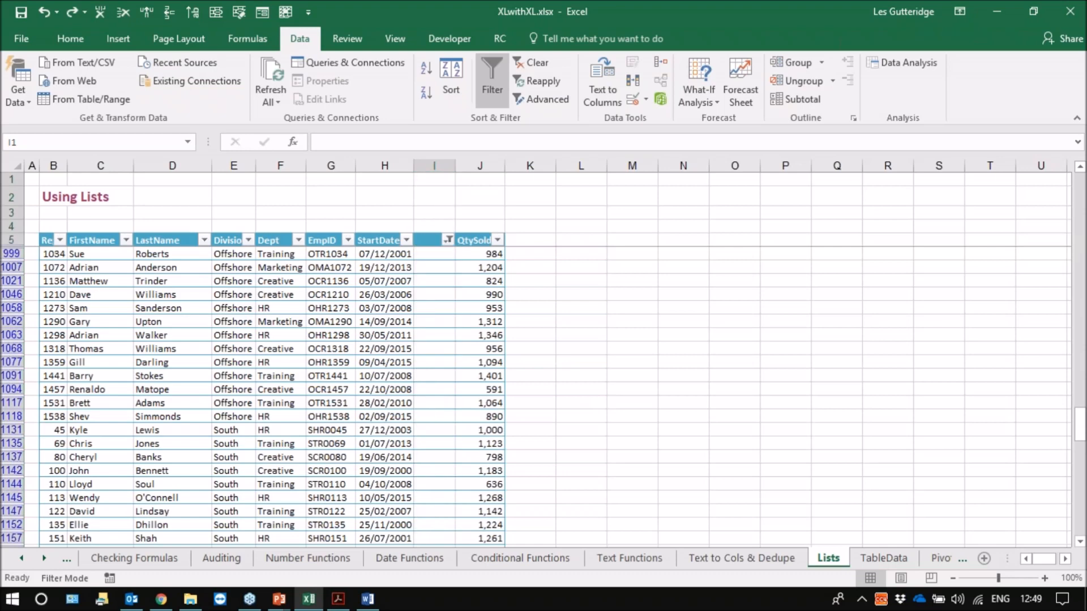
pyautogui.hotkey('ctrl', 'space')
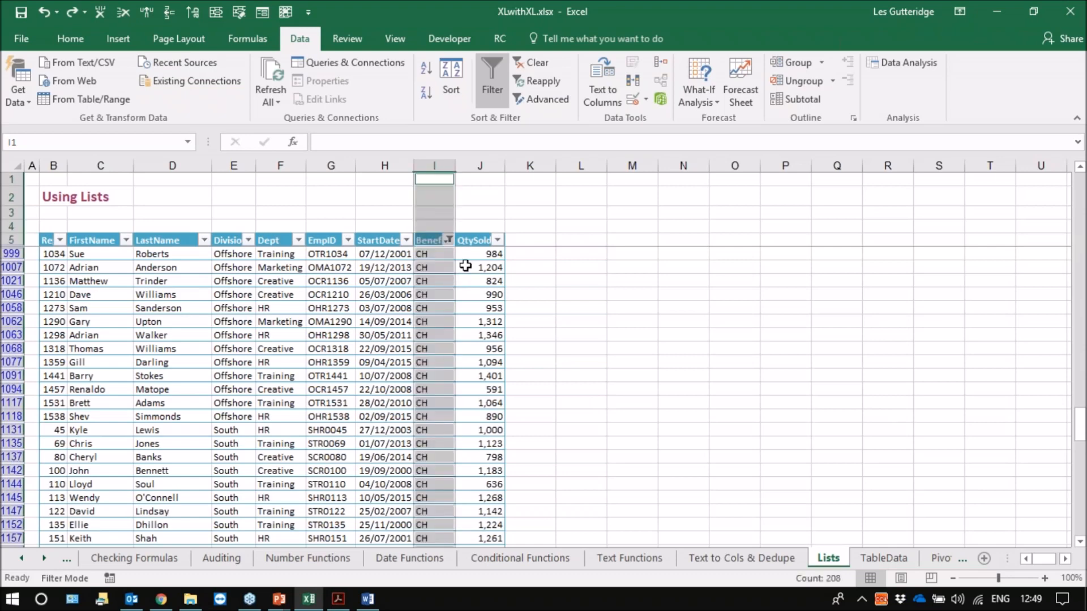
pyautogui.click(535, 60)
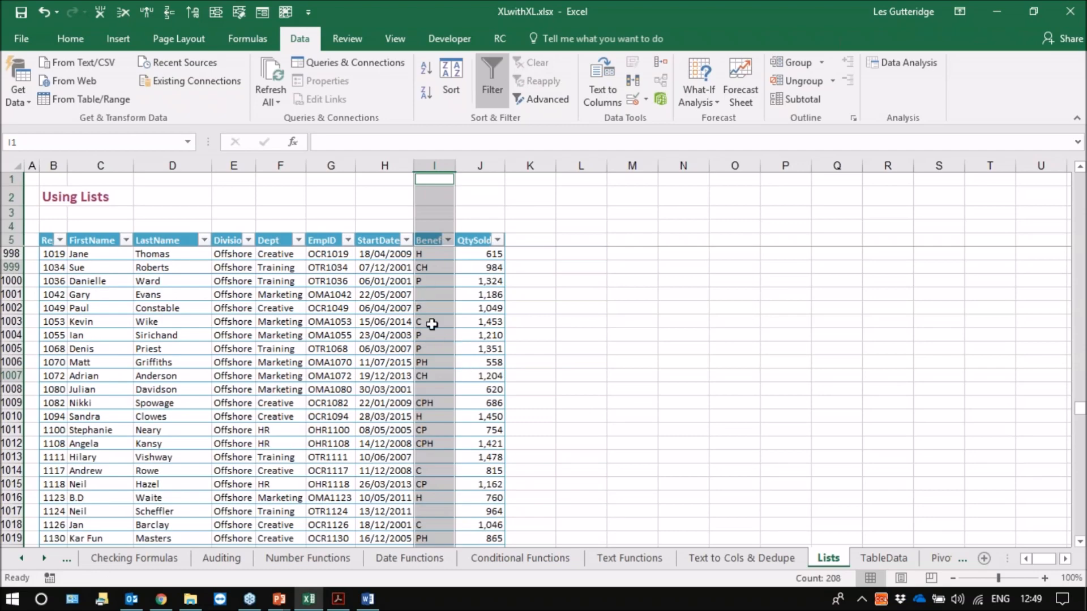
pyautogui.scroll(-9, 432, 481)
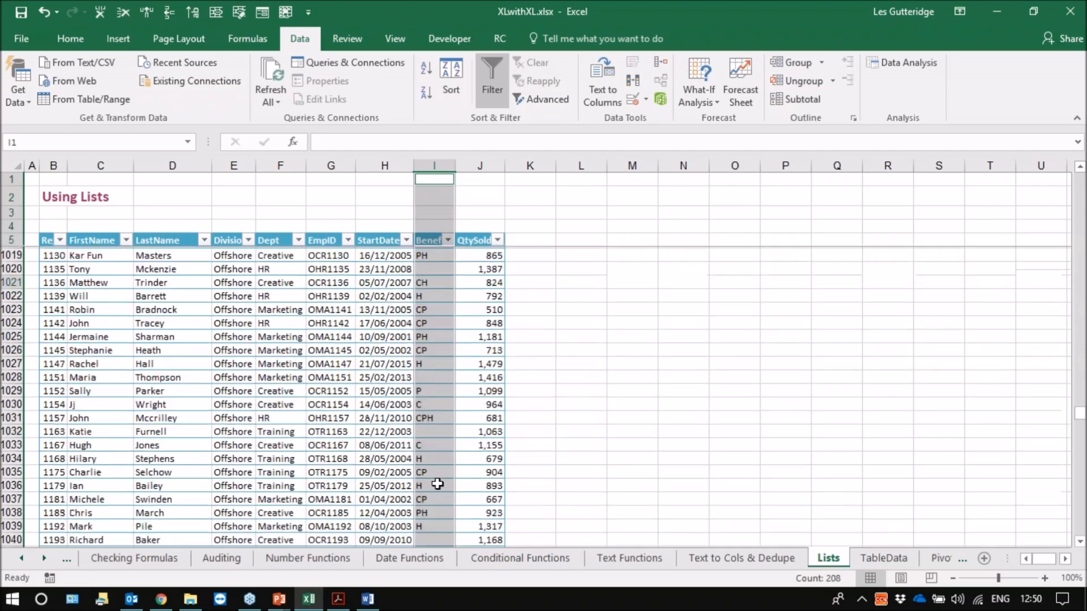
pyautogui.scroll(-2, 438, 484)
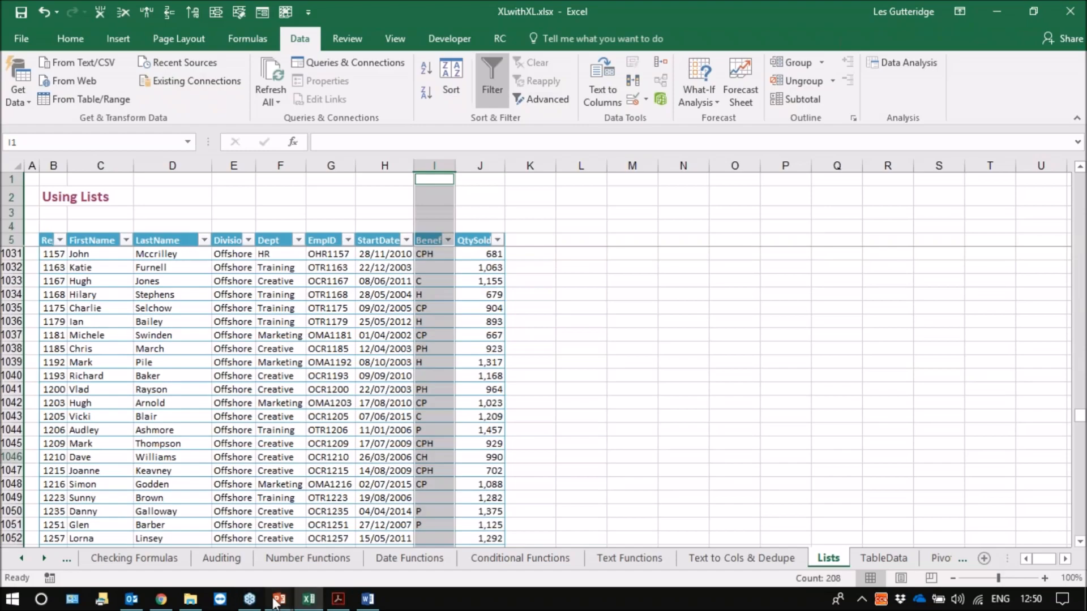
# Advance the PowerPoint slide show to the fill shortcuts on the Duplicate Data slide, and return to Excel
pyautogui.click(317, 523)
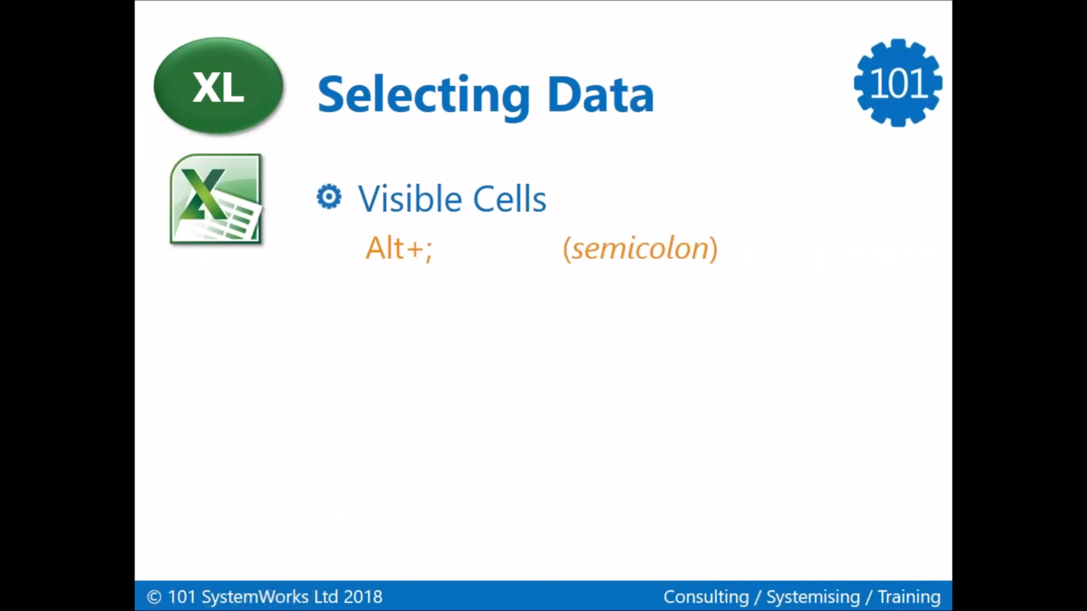
pyautogui.press('Right')
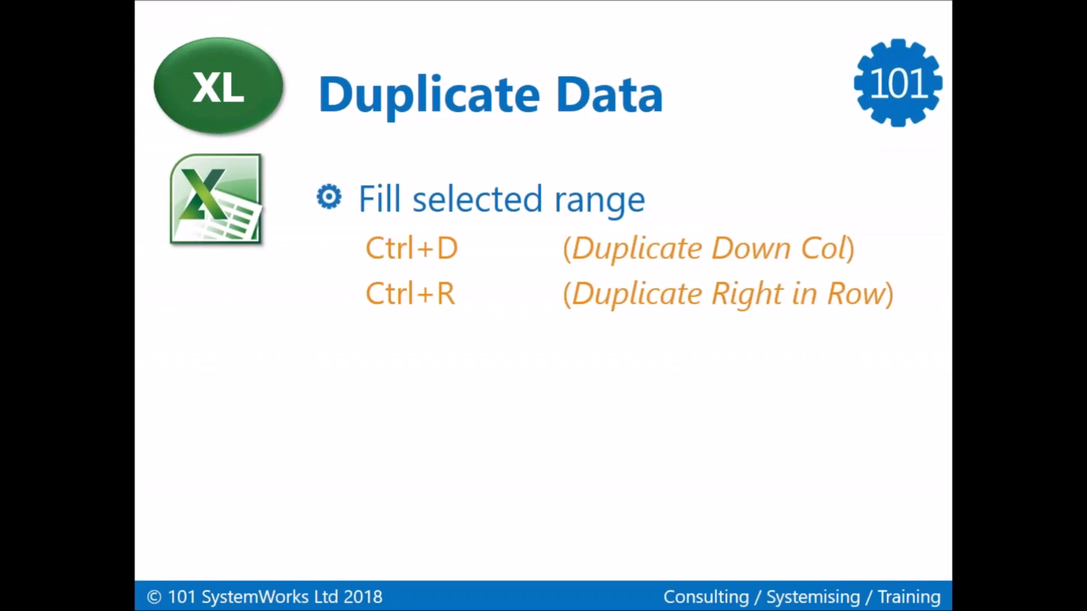
pyautogui.hotkey('alt', 'Tab')
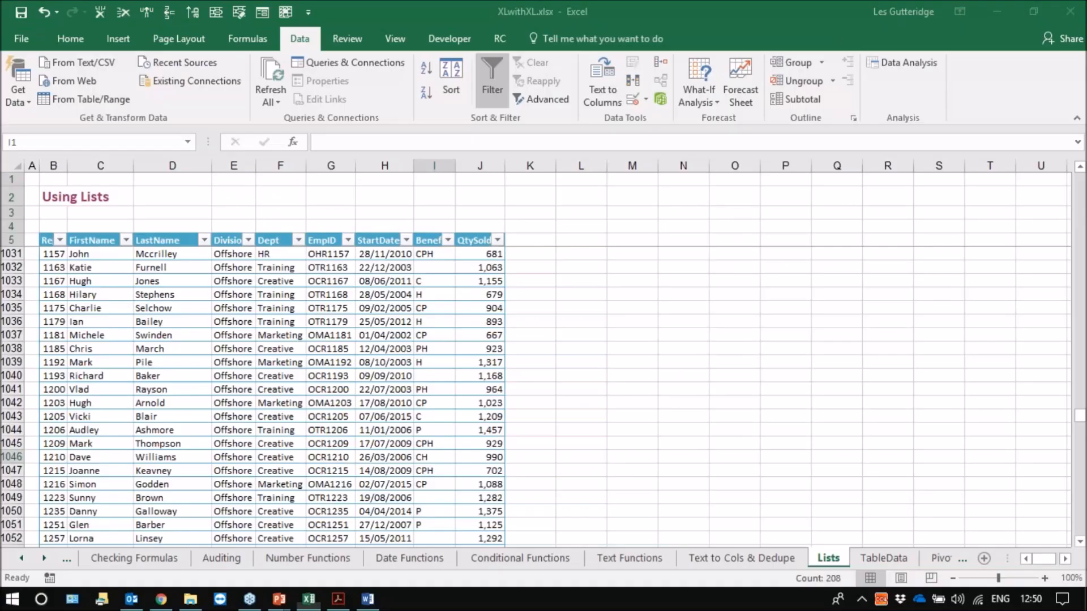
# Try filling the value in J1032 right to P1032 and the value in M1032 down to M1048, and undo both fills
pyautogui.moveTo(492, 270); pyautogui.dragTo(797, 266)
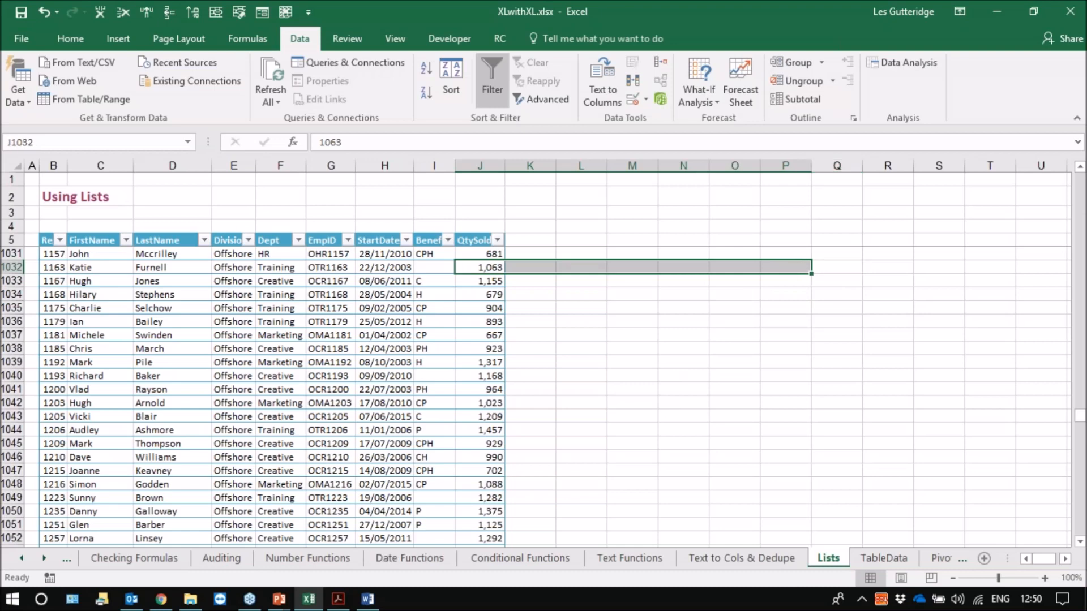
pyautogui.hotkey('ctrl', 'r')
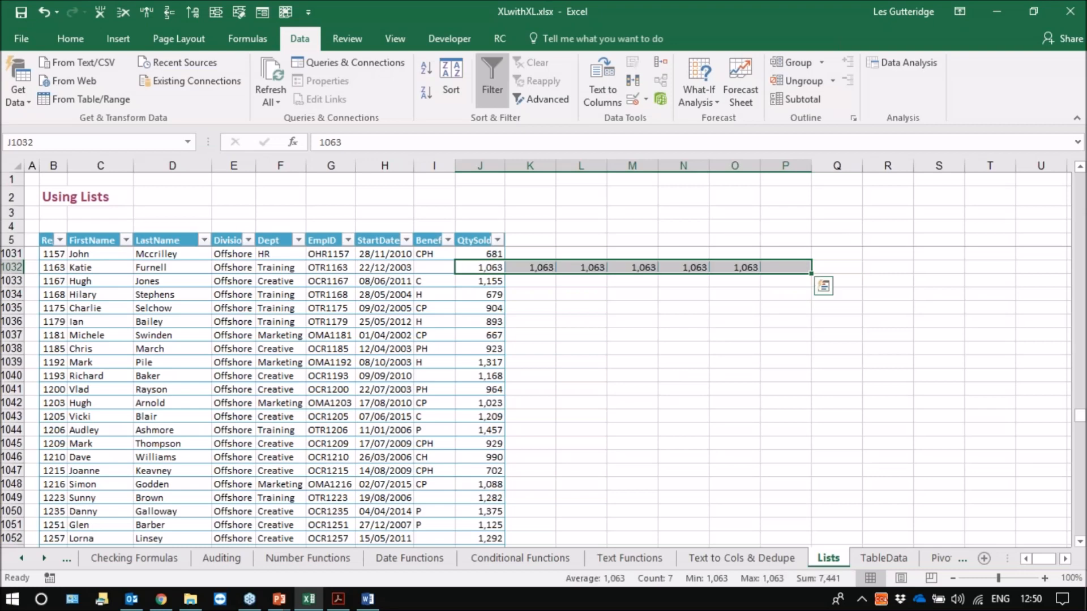
pyautogui.scroll(-4, 679, 460)
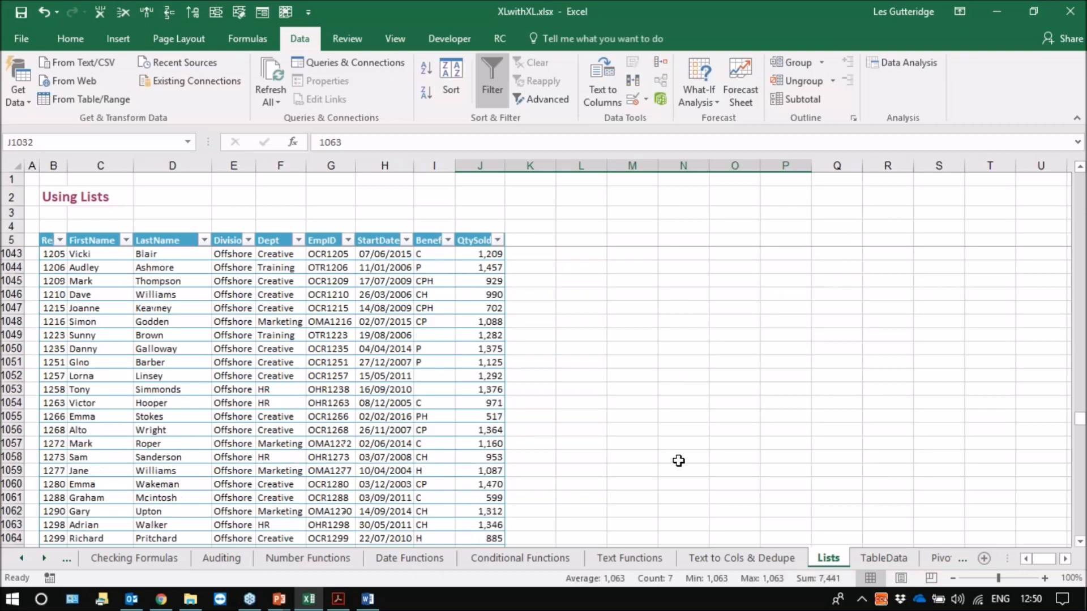
pyautogui.scroll(5, 677, 447)
pyautogui.moveTo(641, 307); pyautogui.dragTo(634, 482)
pyautogui.hotkey('ctrl', 'd')
pyautogui.hotkey('ctrl', 'z')
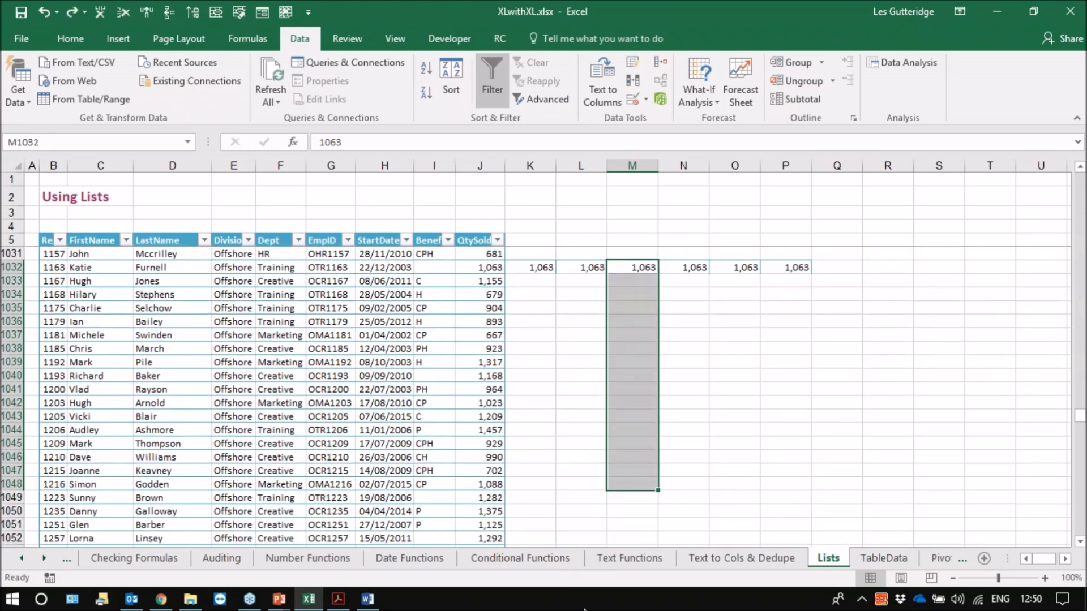
pyautogui.hotkey('ctrl', 'z')
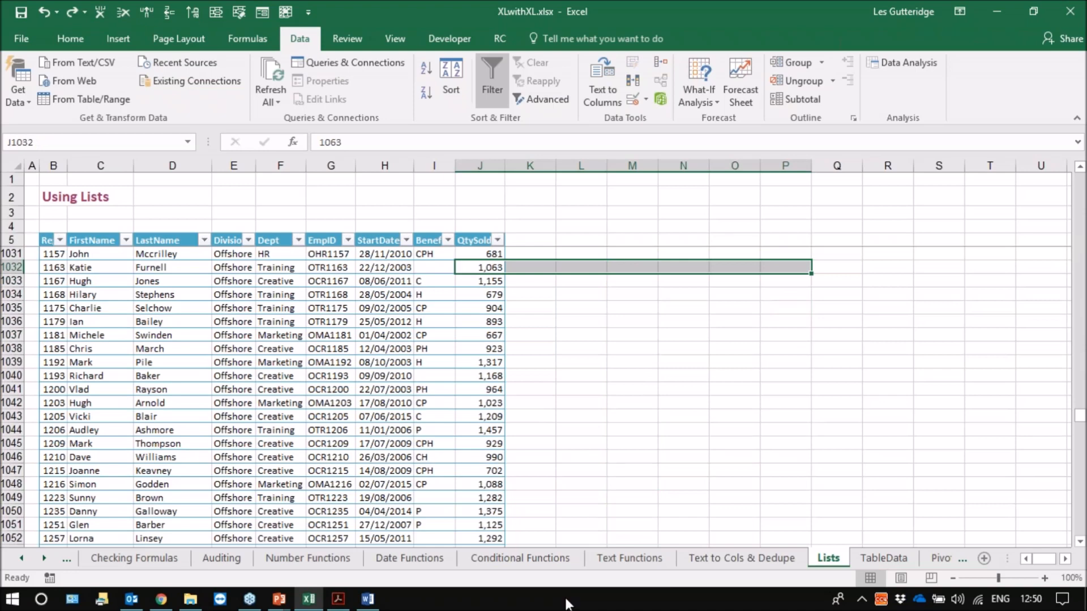
# Fill the value in J1032 right to P1032, and fill the value in L1032 down to L1048
pyautogui.click(574, 486)
pyautogui.moveTo(487, 267); pyautogui.dragTo(772, 266)
pyautogui.hotkey('ctrl', 'r')
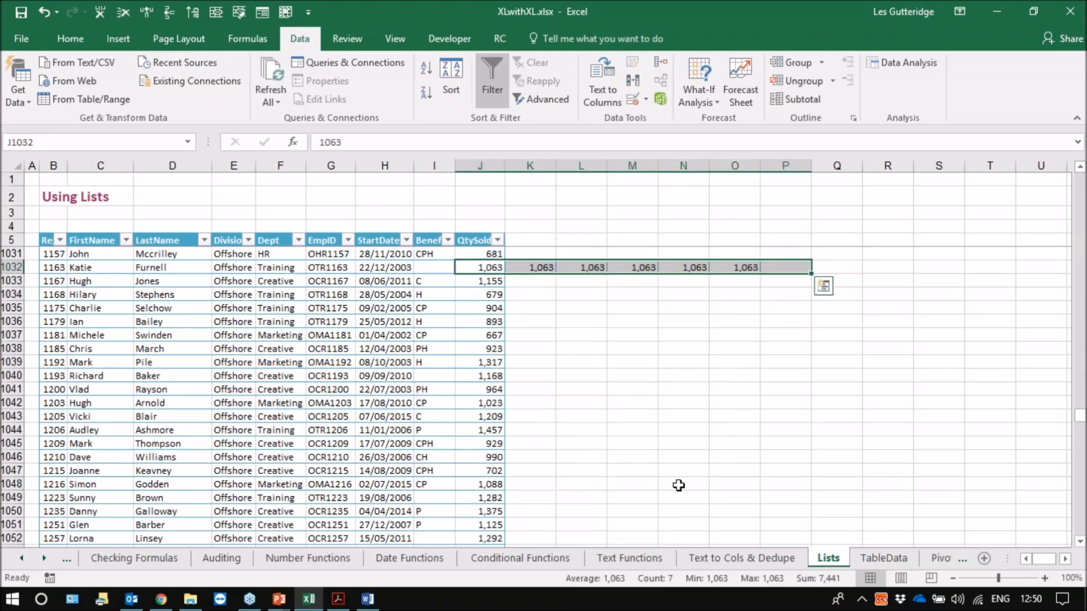
pyautogui.moveTo(596, 268); pyautogui.dragTo(595, 485)
pyautogui.hotkey('ctrl', 'd')
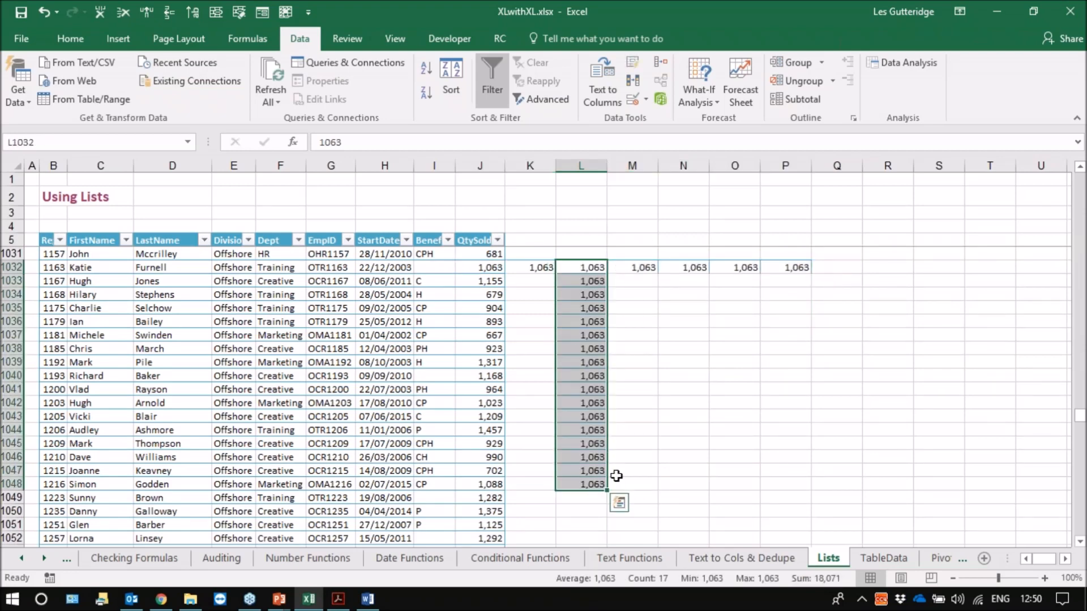
# Draw a rectangle about 2.83 cm wide and 1.93 cm high in the empty cells below the filled row, and duplicate it
pyautogui.click(674, 389)
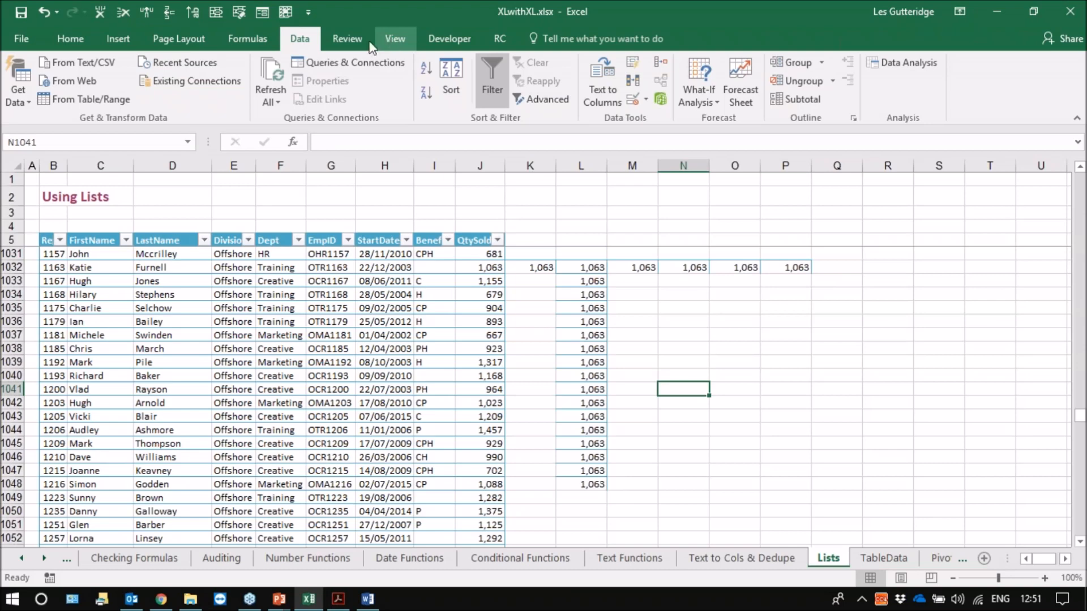
pyautogui.click(119, 41)
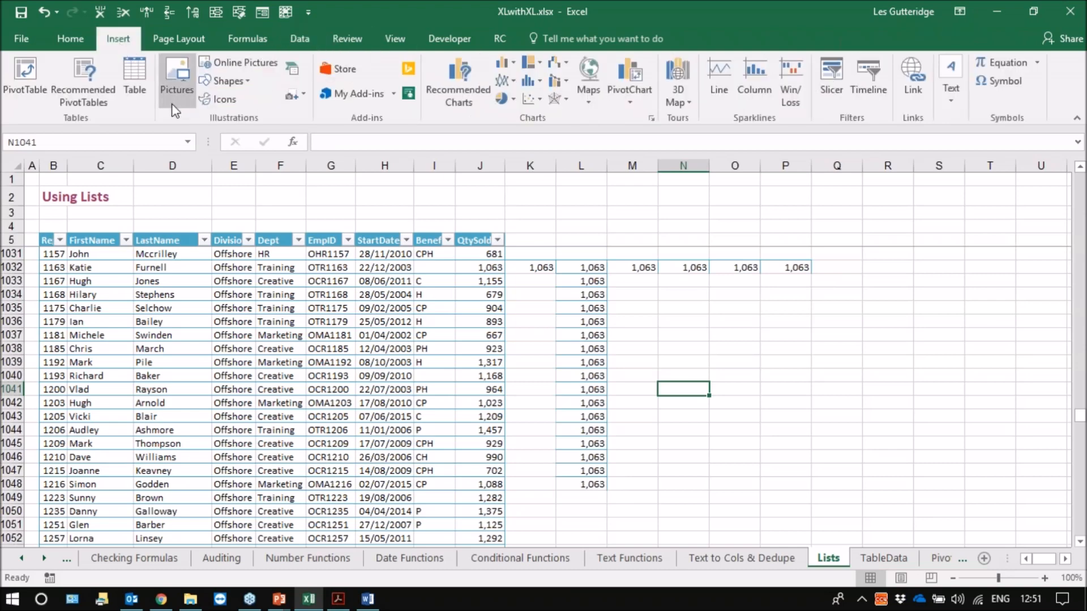
pyautogui.click(214, 82)
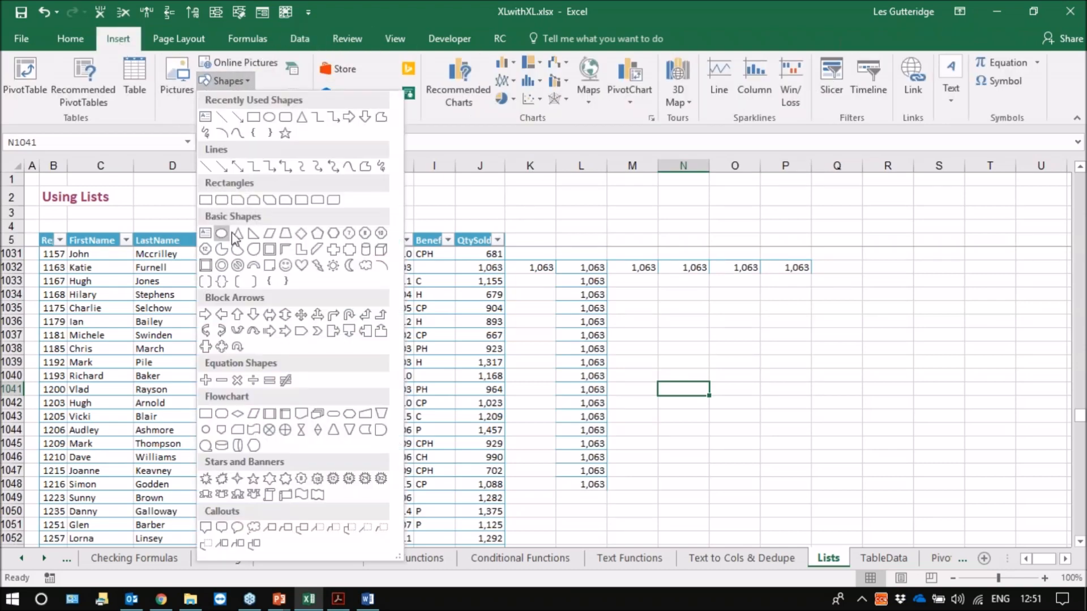
pyautogui.click(206, 201)
pyautogui.moveTo(697, 308); pyautogui.dragTo(784, 368)
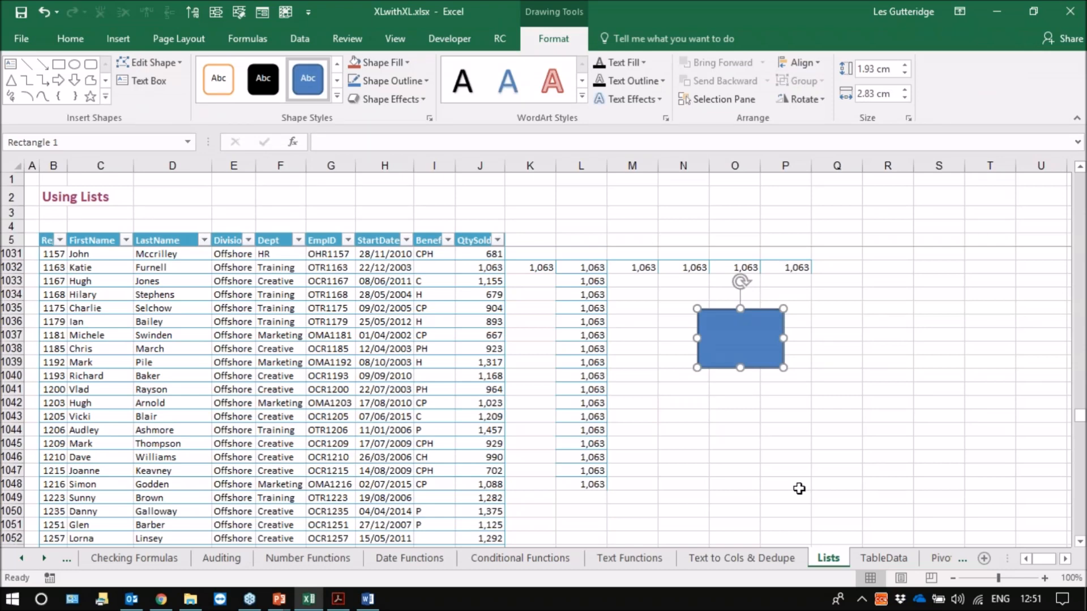
pyautogui.hotkey('ctrl', 'd')
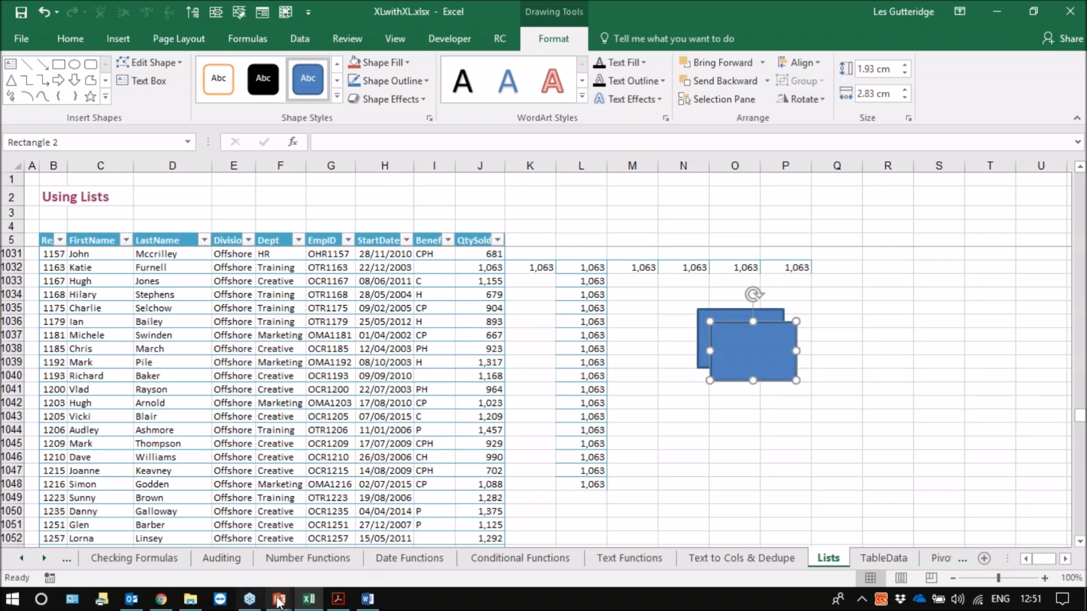
# Advance the PowerPoint slide show to the Formulas - SUM slide, and return to Excel
pyautogui.moveTo(285, 601)
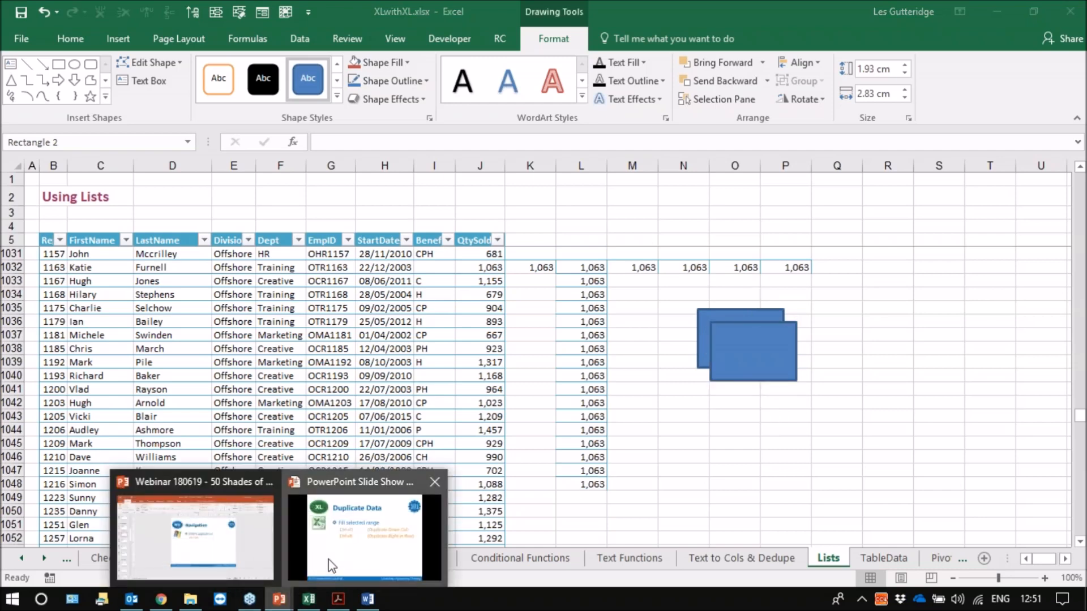
pyautogui.click(328, 559)
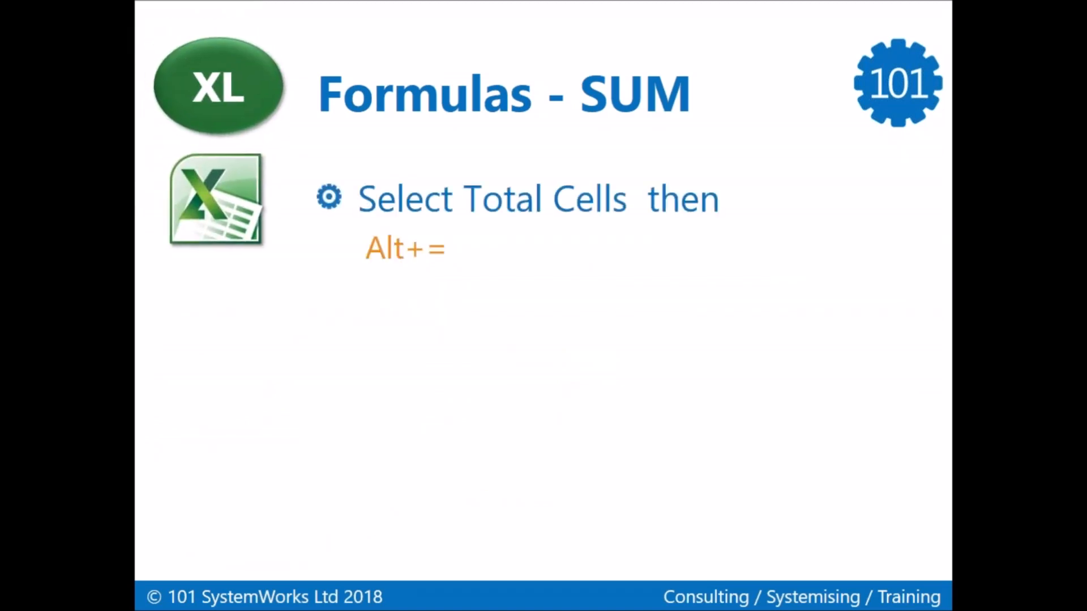
pyautogui.hotkey('alt', 'Tab')
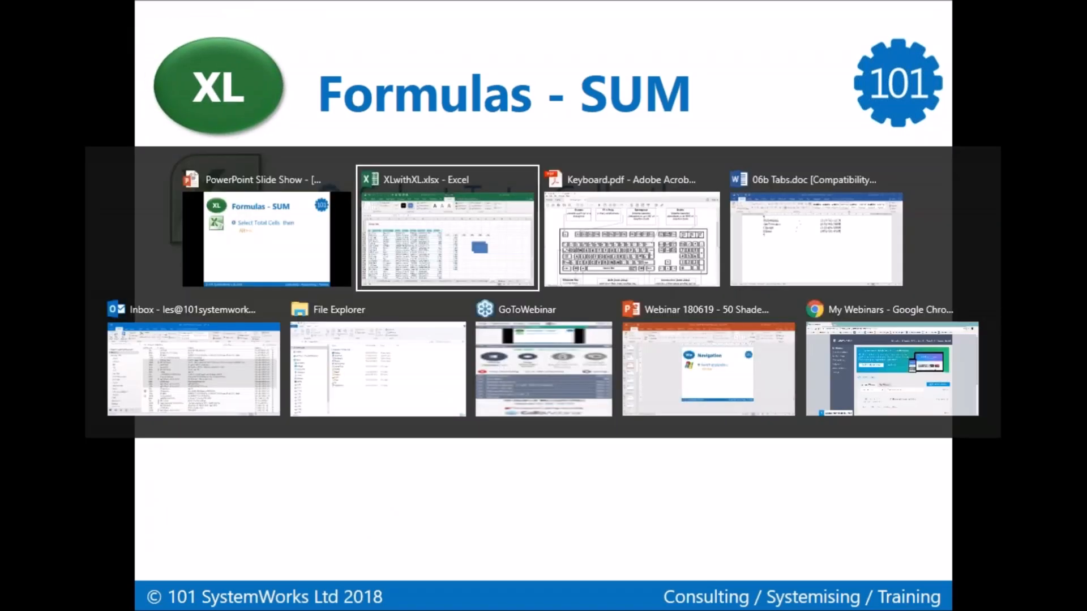
# On the Number Functions sheet, fill the Totals cells F6:F13 with AutoSum formulas adding January to March
pyautogui.scroll(-4, 416, 513)
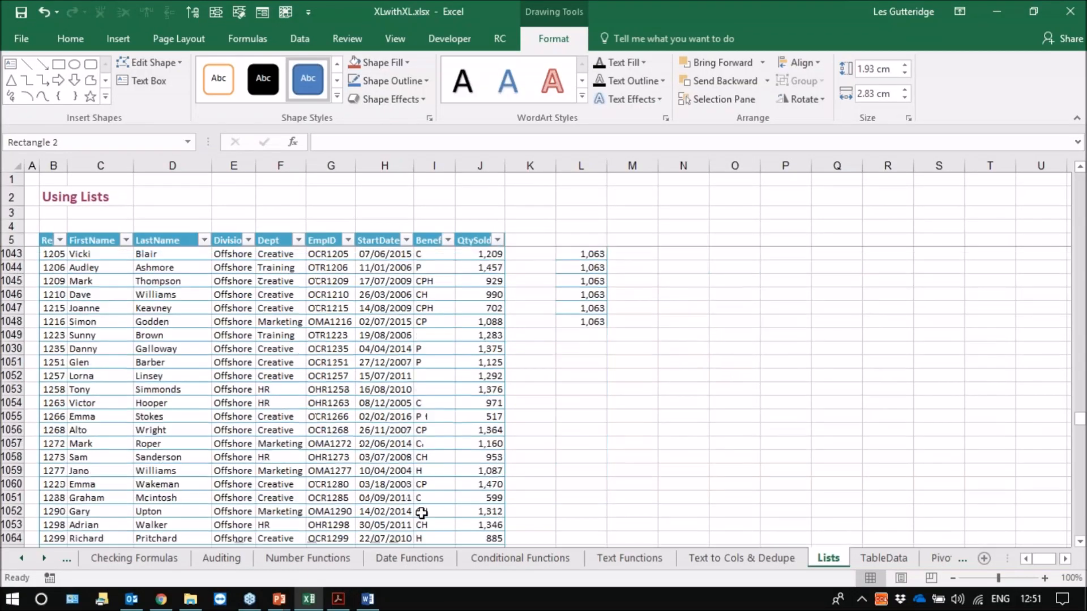
pyautogui.scroll(2, 420, 512)
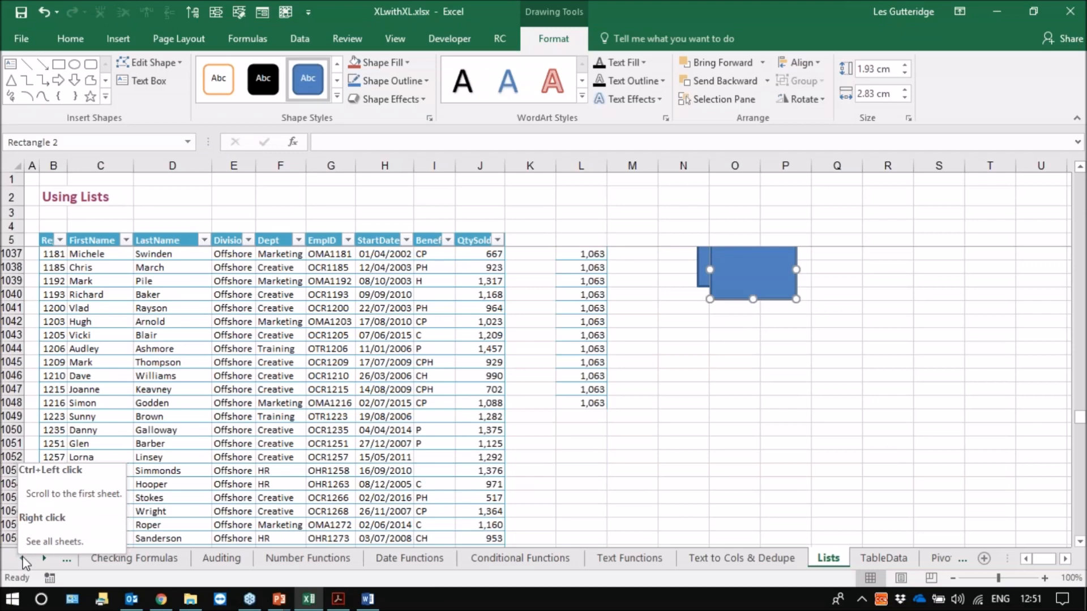
pyautogui.click(331, 559)
pyautogui.moveTo(313, 254); pyautogui.dragTo(315, 348)
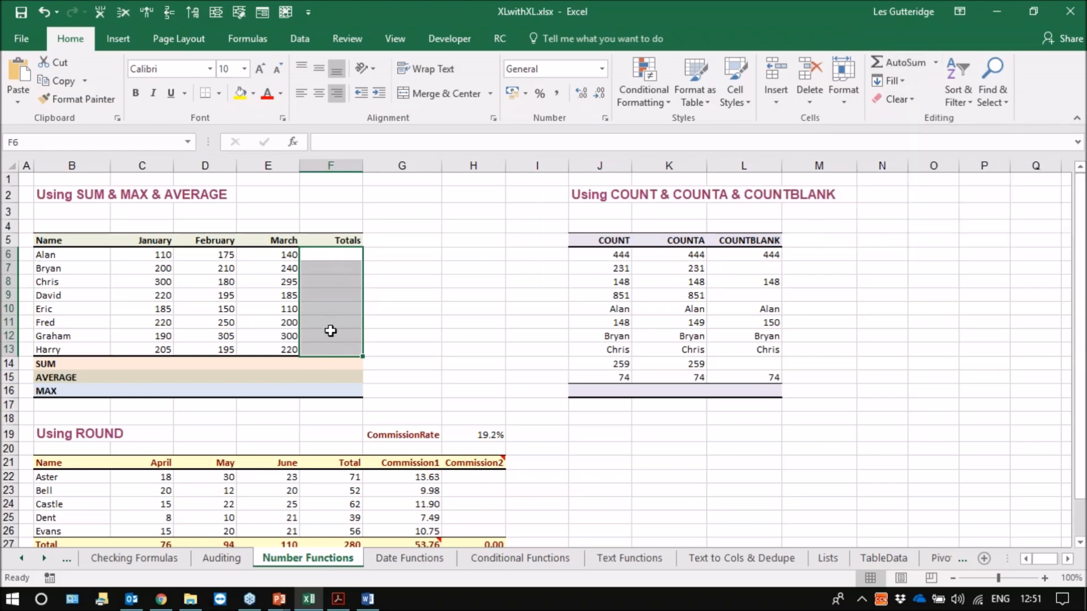
pyautogui.press('alt')
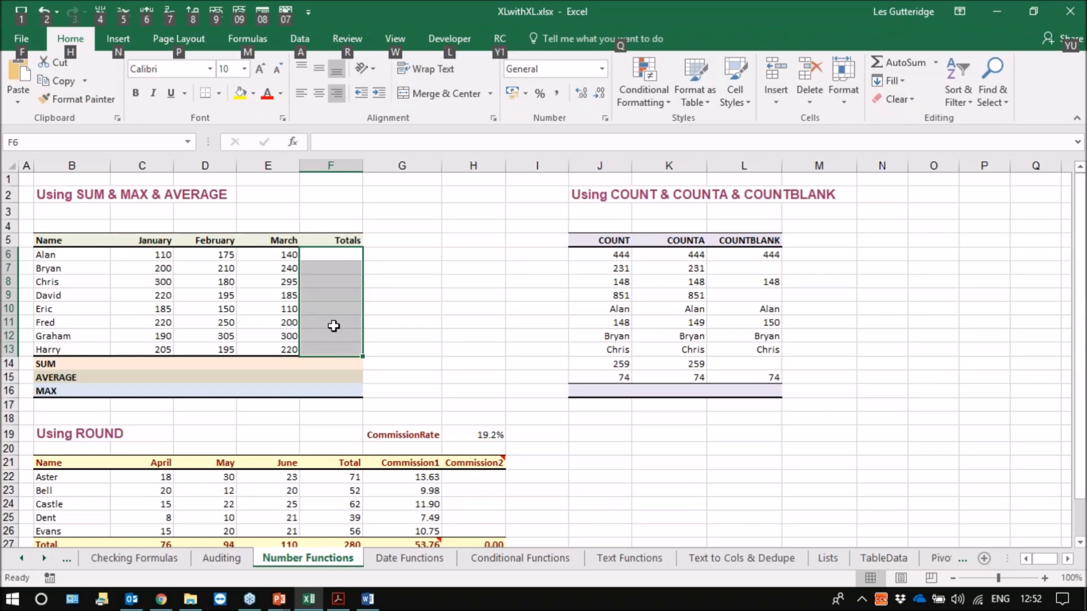
pyautogui.press('alt')
pyautogui.hotkey('alt', '=')
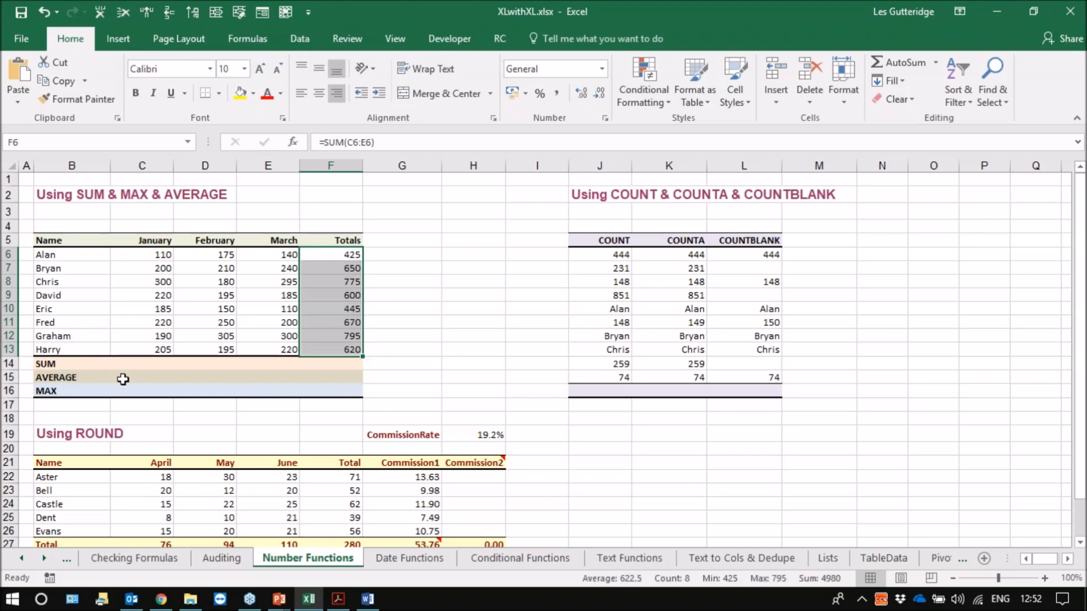
# Add AutoSum formulas to the SUM row, C14:F14, for each month and the Totals column
pyautogui.moveTo(131, 368); pyautogui.dragTo(320, 366)
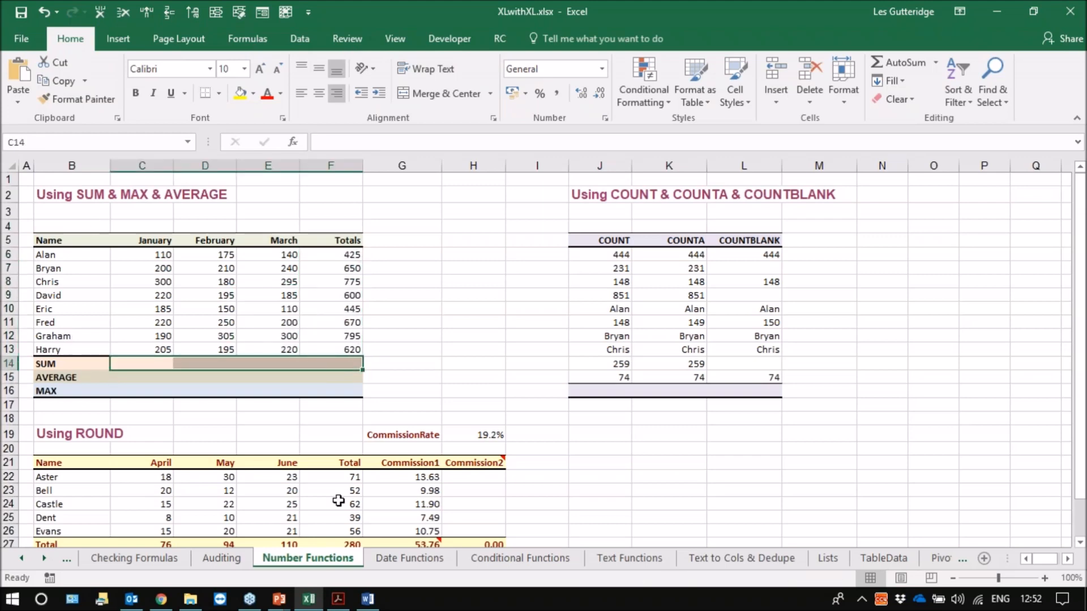
pyautogui.press('alt')
pyautogui.hotkey('alt', '=')
pyautogui.hotkey('alt', '=')
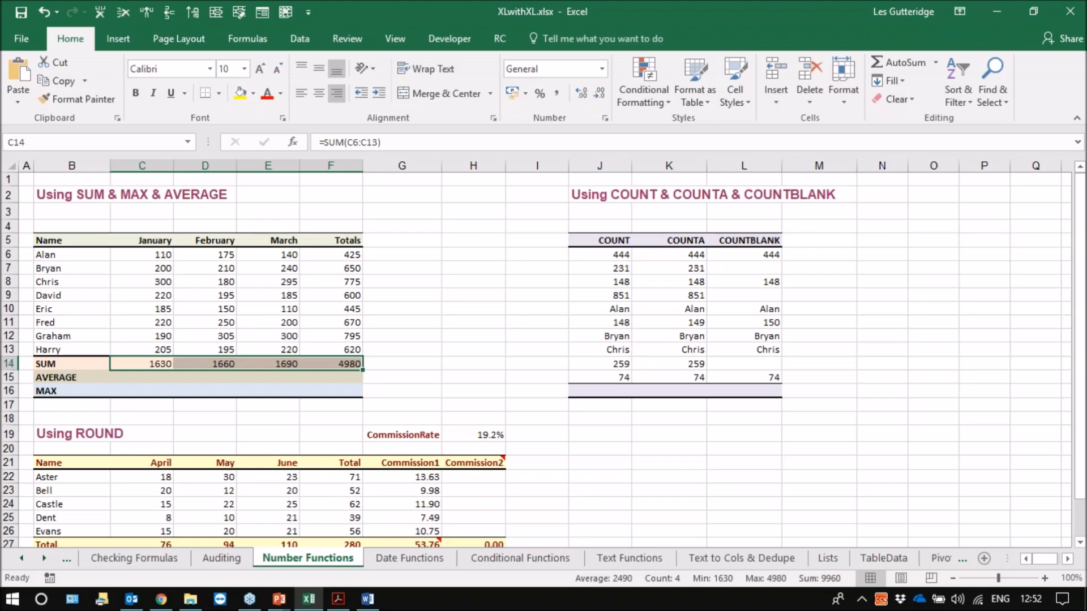
# Advance the PowerPoint slide show to the Absolute Refs slide, reveal its example of cycling reference types, and return to Excel
pyautogui.click(280, 600)
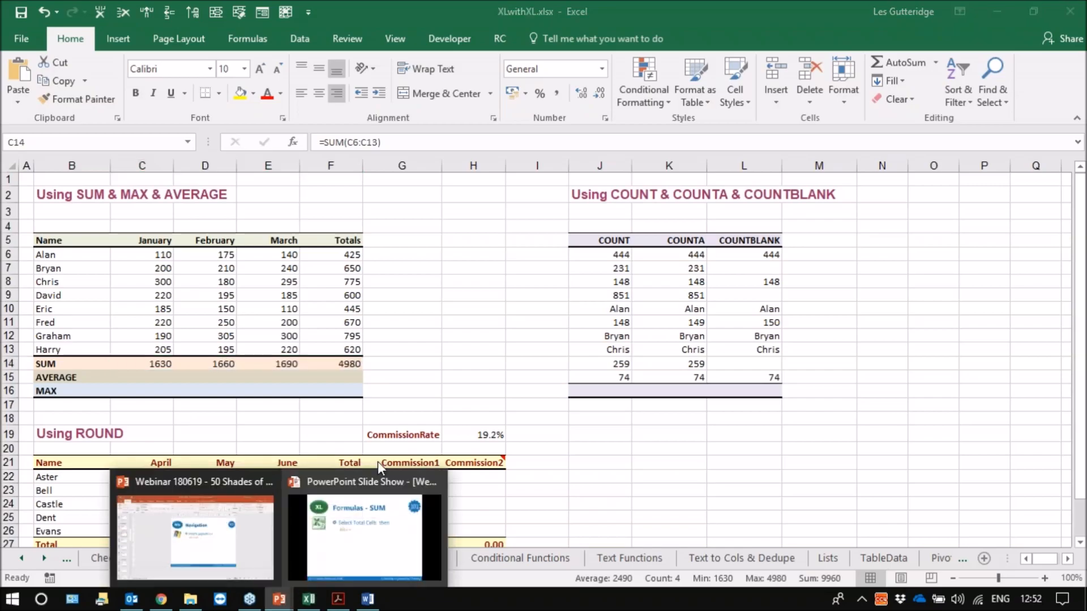
pyautogui.click(334, 546)
pyautogui.click(379, 334)
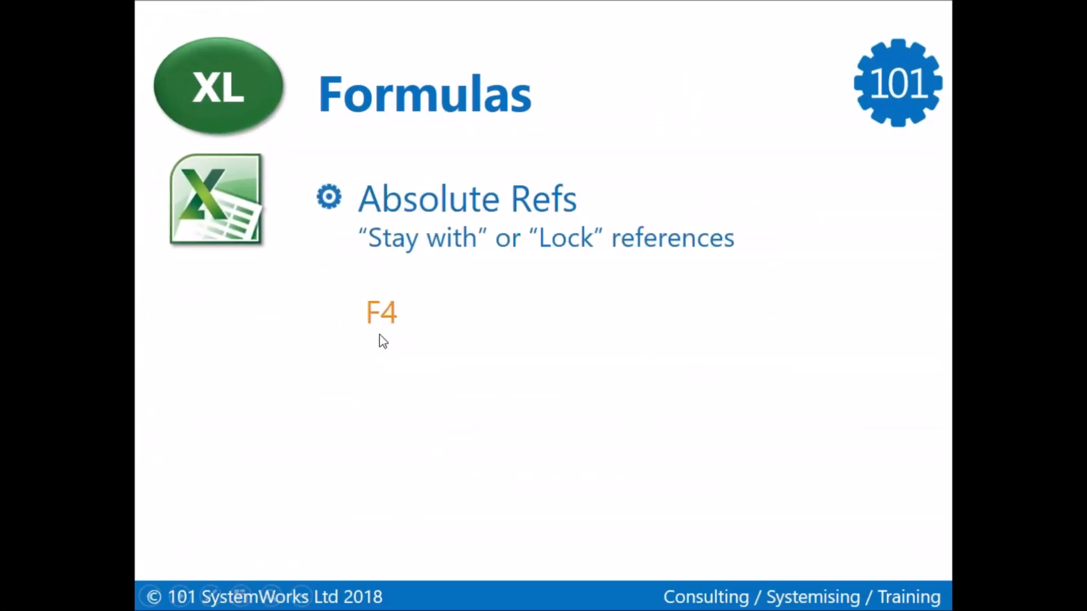
pyautogui.click(388, 386)
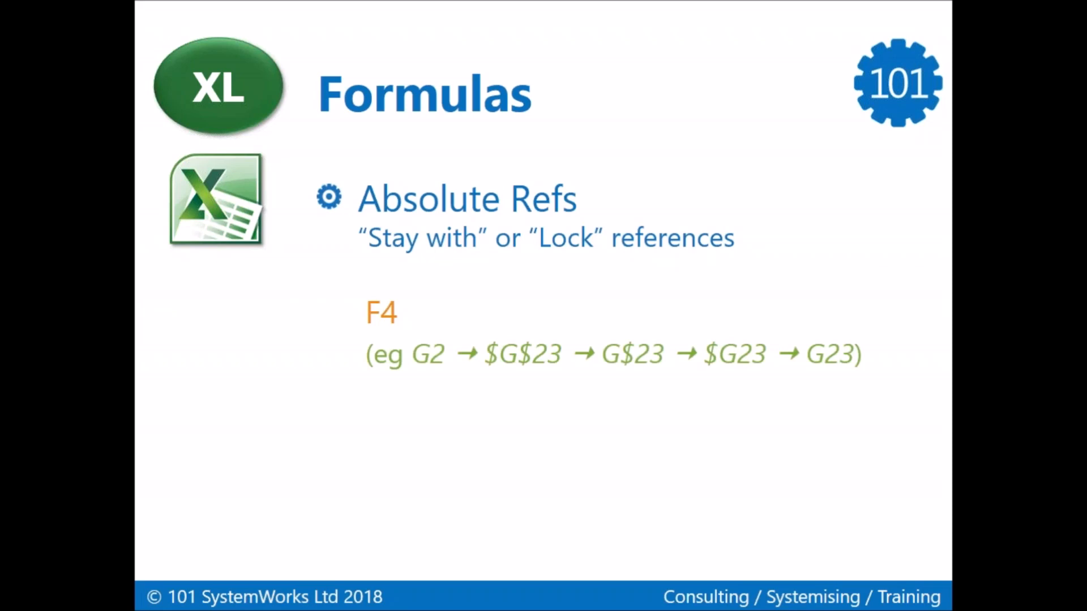
pyautogui.hotkey('alt', 'Tab')
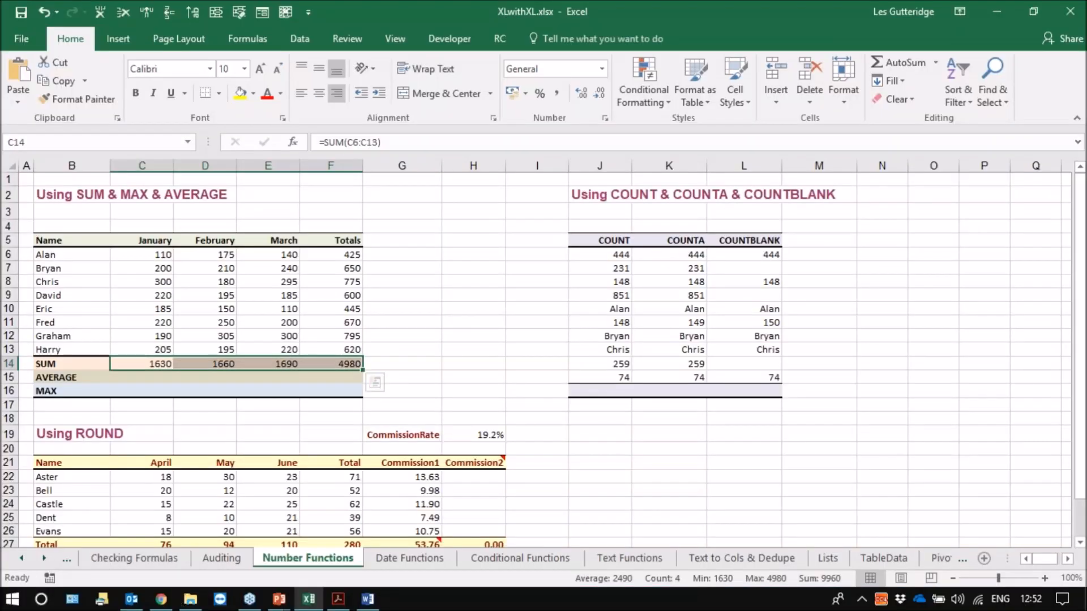
# On the Absolute Refs sheet, enter the VAT formula =C8*$C$5 in D8 with the VAT rate reference locked
pyautogui.click(22, 558)
pyautogui.click(22, 558)
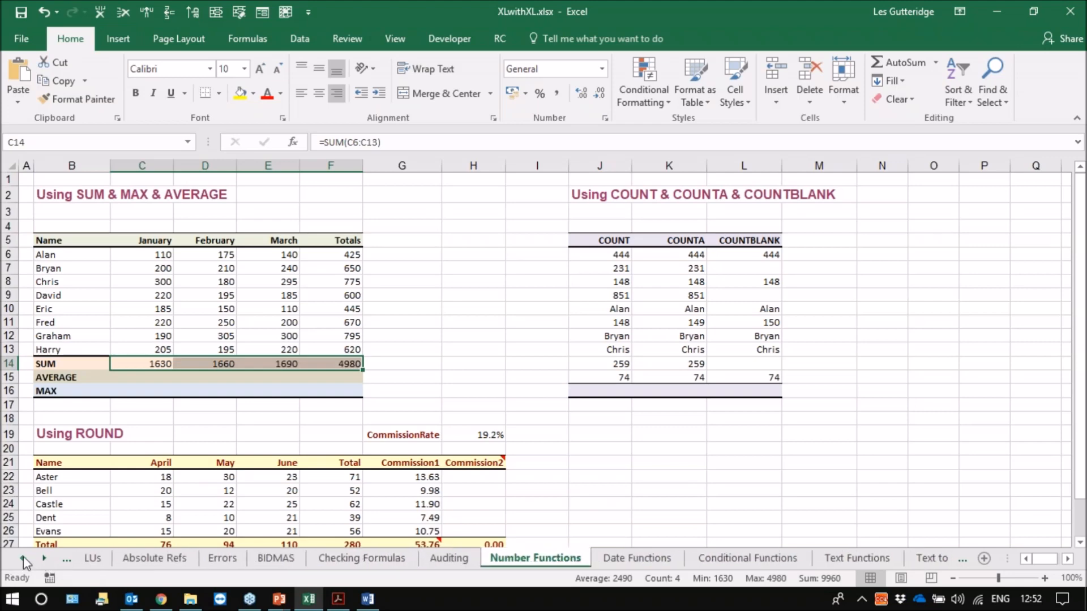
pyautogui.click(142, 559)
pyautogui.click(204, 283)
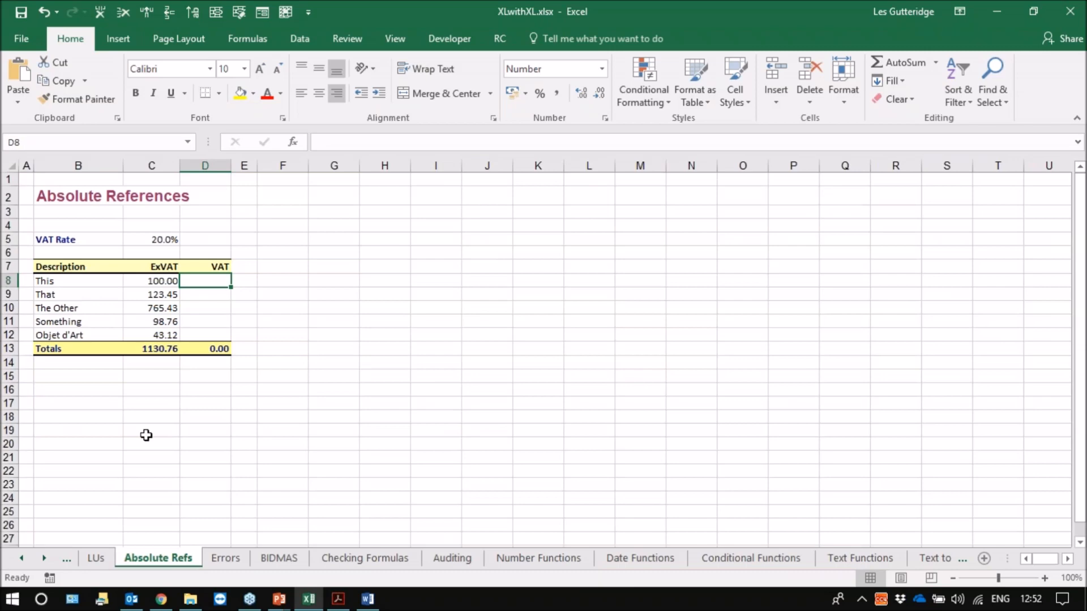
pyautogui.write('=')
pyautogui.click(151, 281)
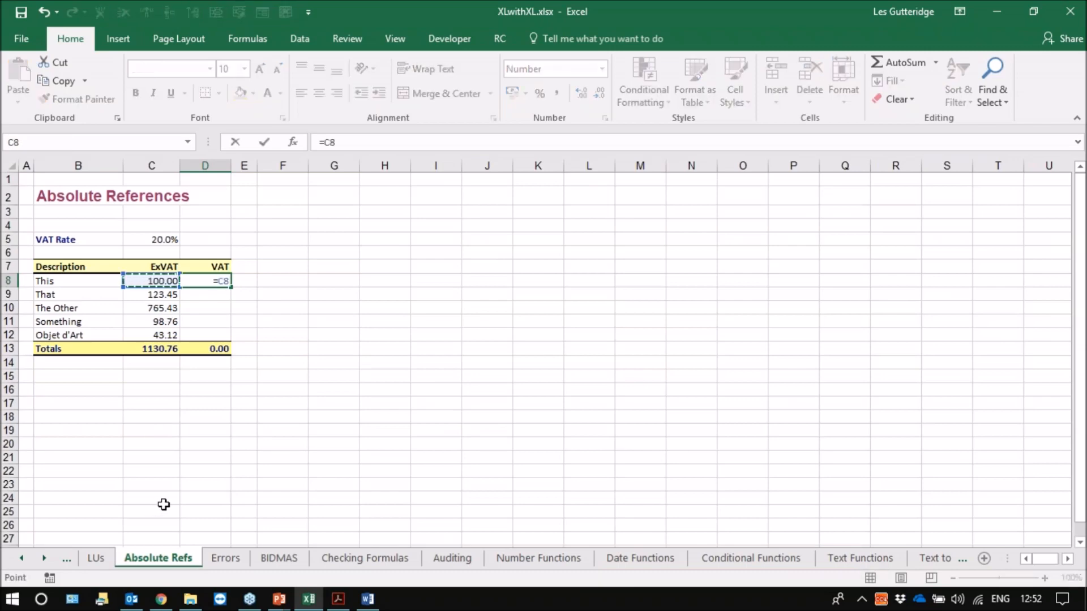
pyautogui.write('*')
pyautogui.click(152, 238)
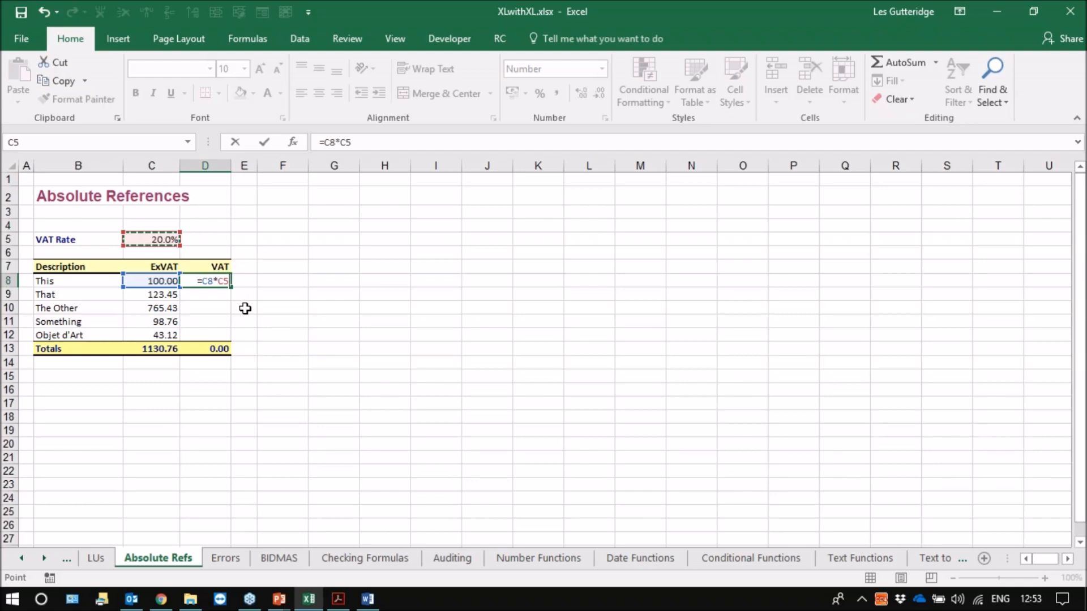
pyautogui.press('F4')
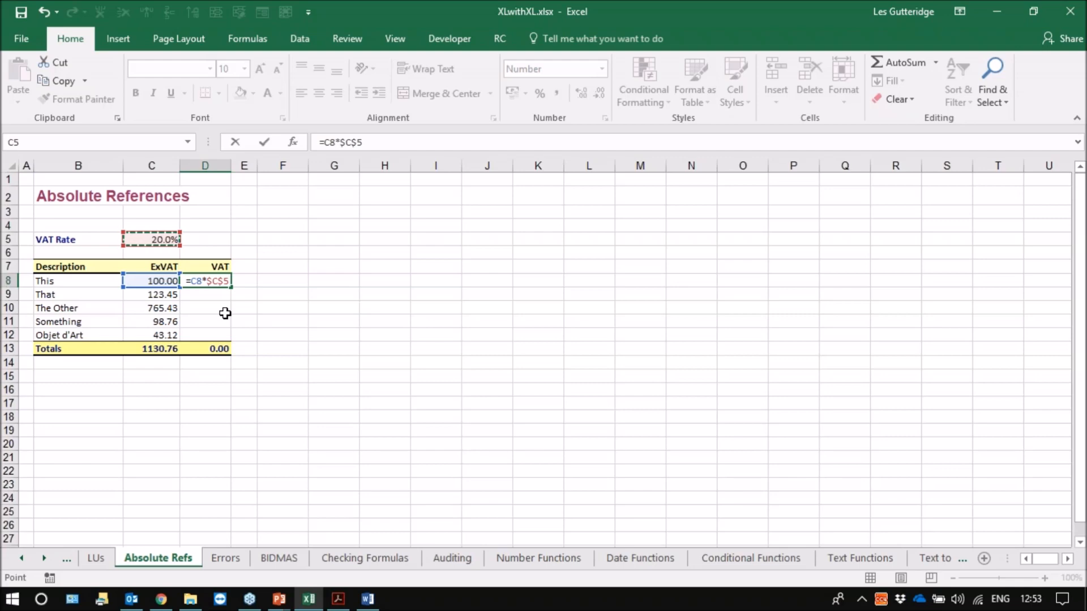
pyautogui.hotkey('ctrl', 'Return')
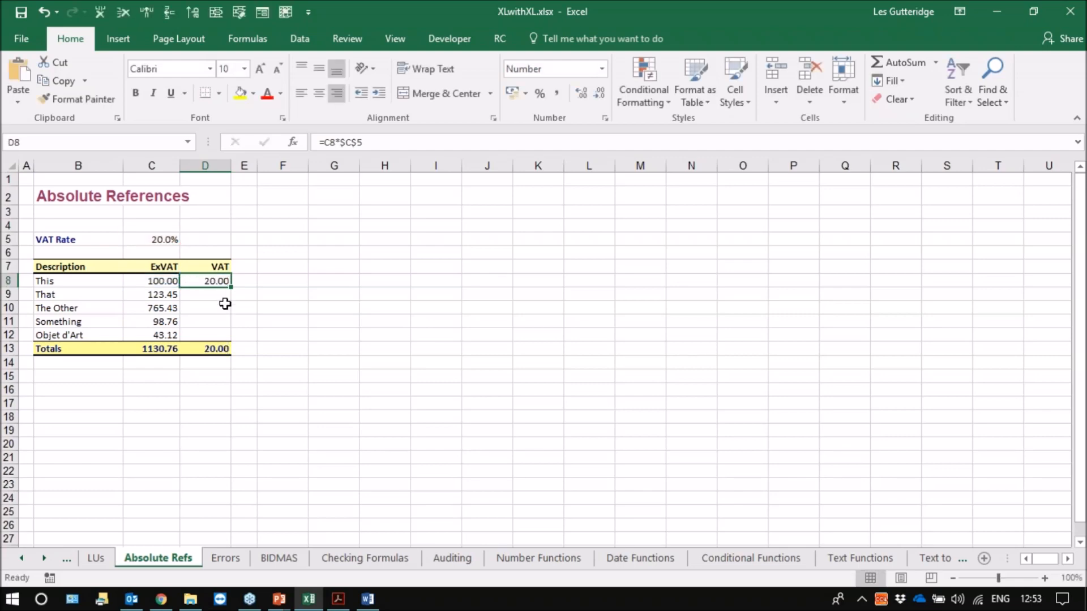
# Fill the VAT formula in D8 down to D12, undo the fill, and fill it down to D12 again
pyautogui.moveTo(233, 288); pyautogui.dragTo(232, 339)
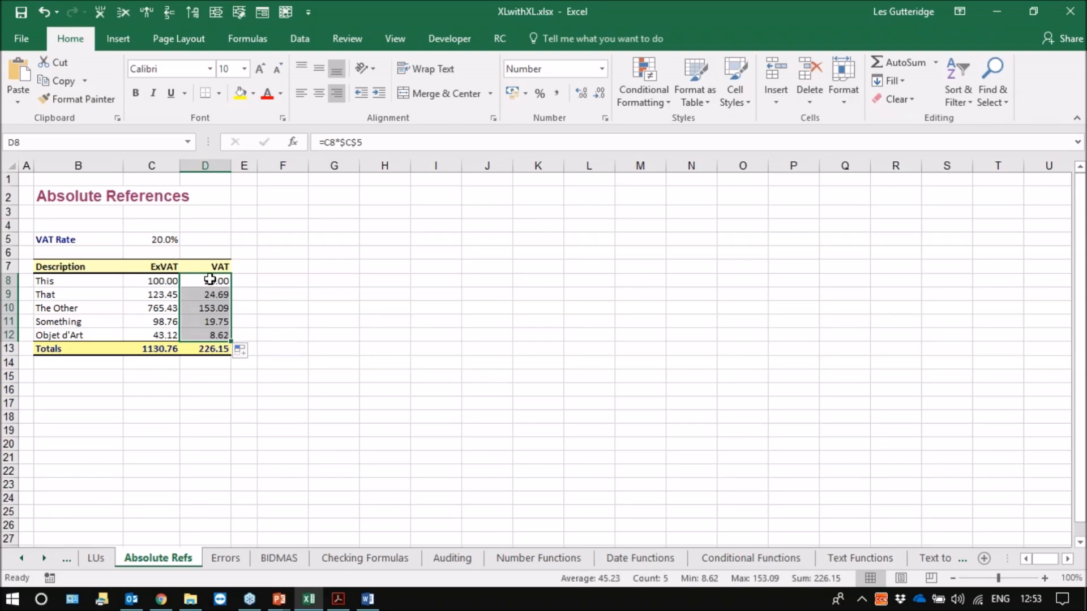
pyautogui.hotkey('ctrl', 'z')
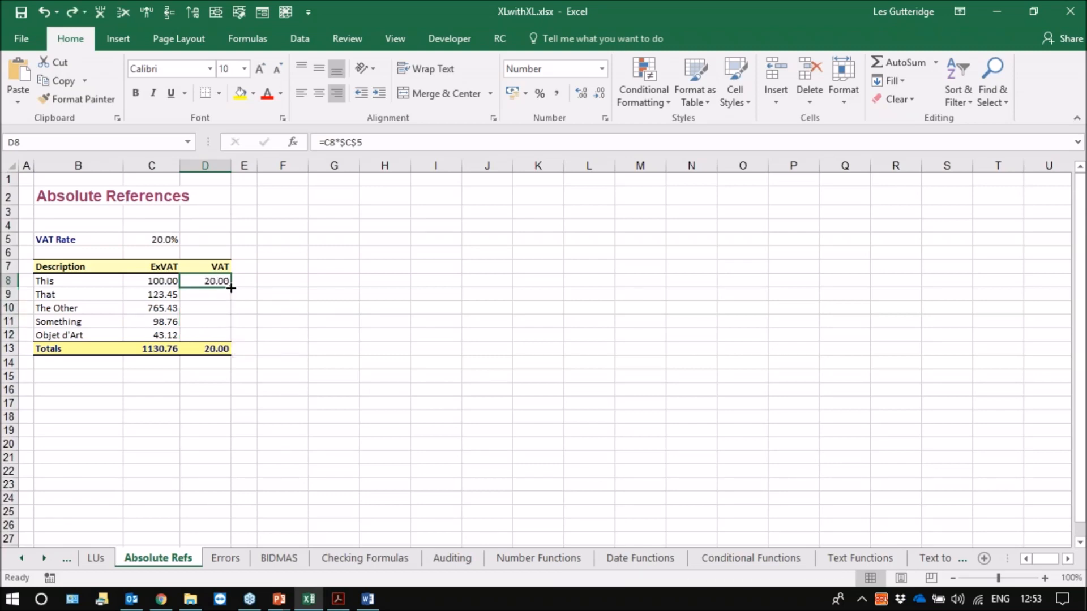
pyautogui.moveTo(231, 288); pyautogui.dragTo(231, 340)
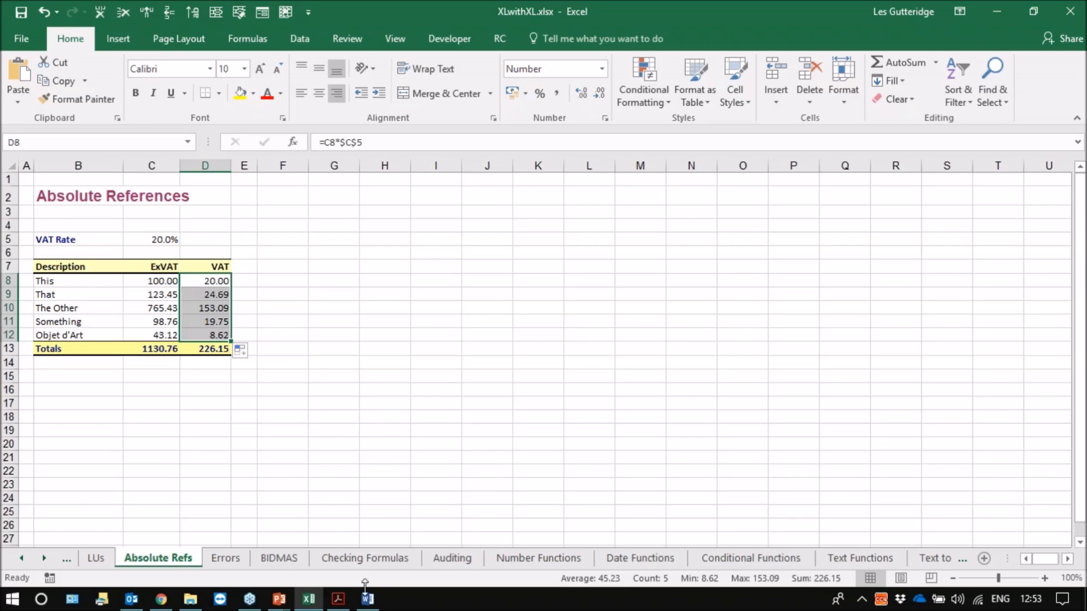
# Switch to Keyboard.pdf in Acrobat Reader to examine the key below Esc, and return to the Absolute Refs sheet in Excel
pyautogui.moveTo(308, 599)
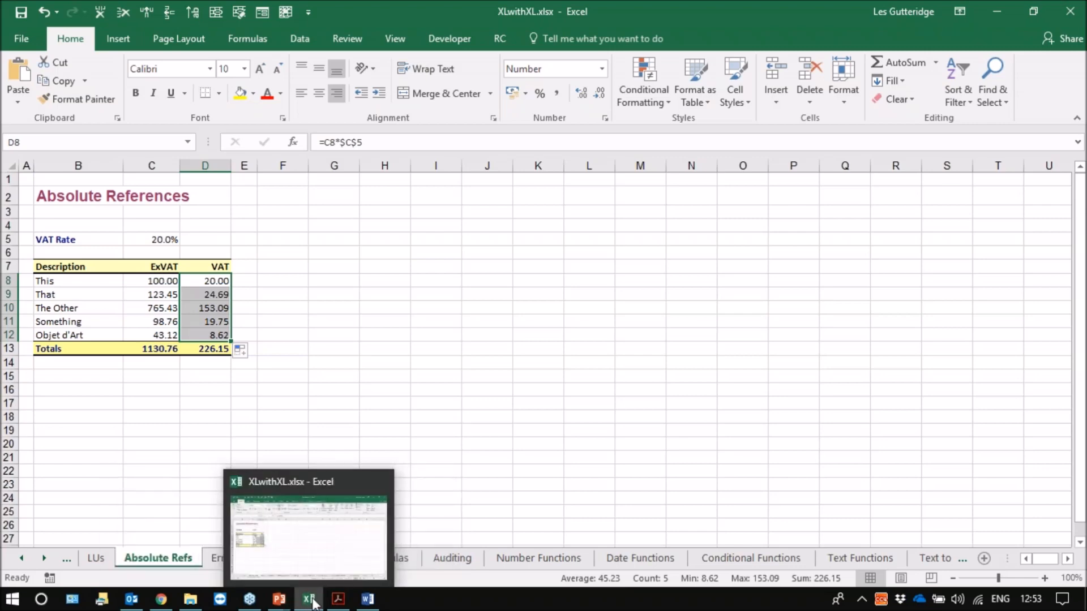
pyautogui.click(338, 599)
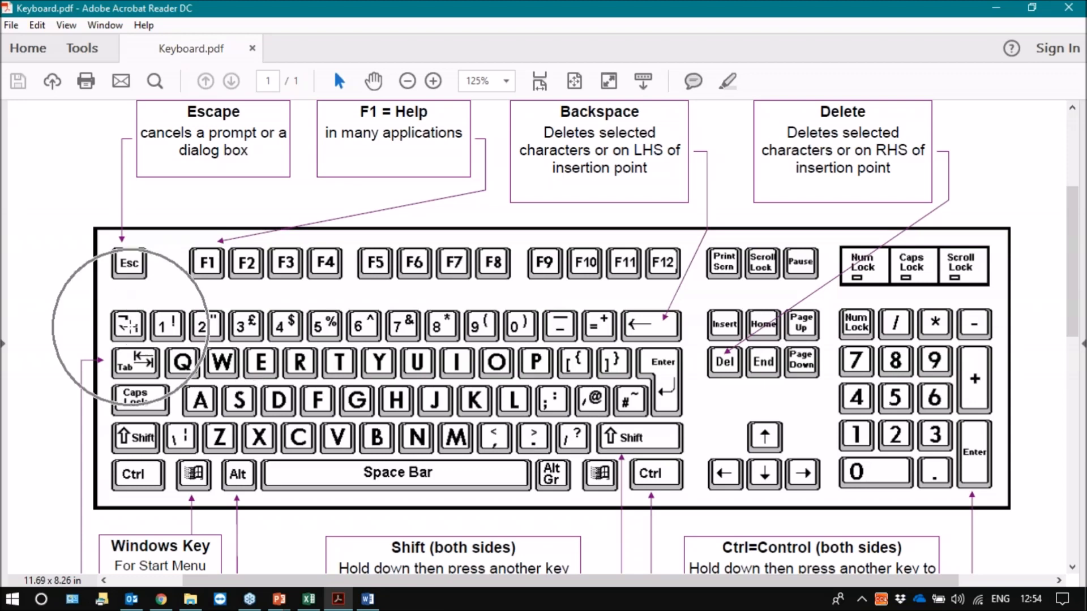
pyautogui.click(308, 599)
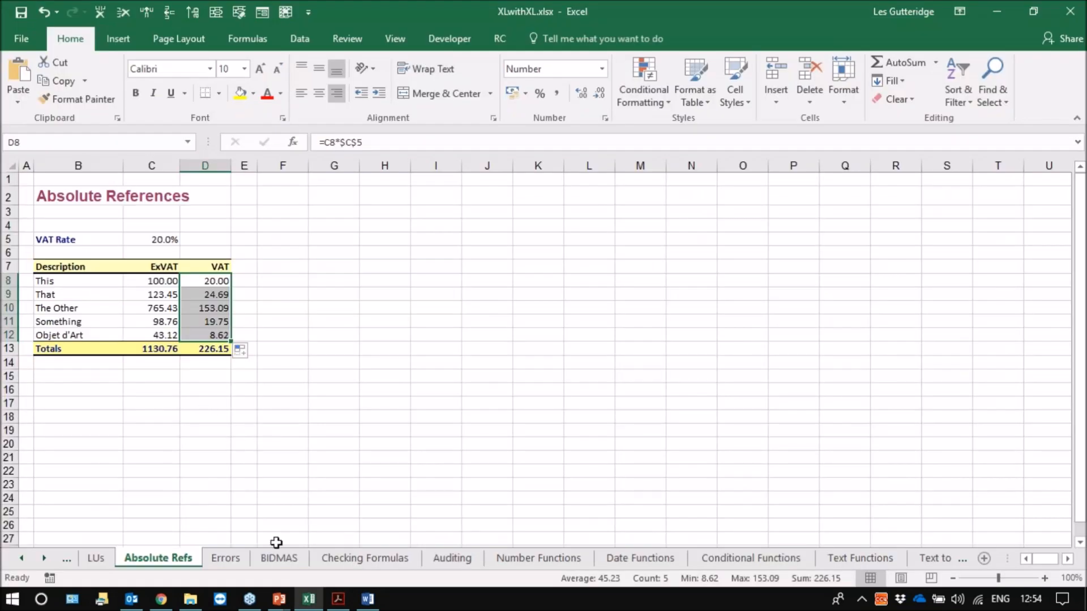
pyautogui.click(131, 308)
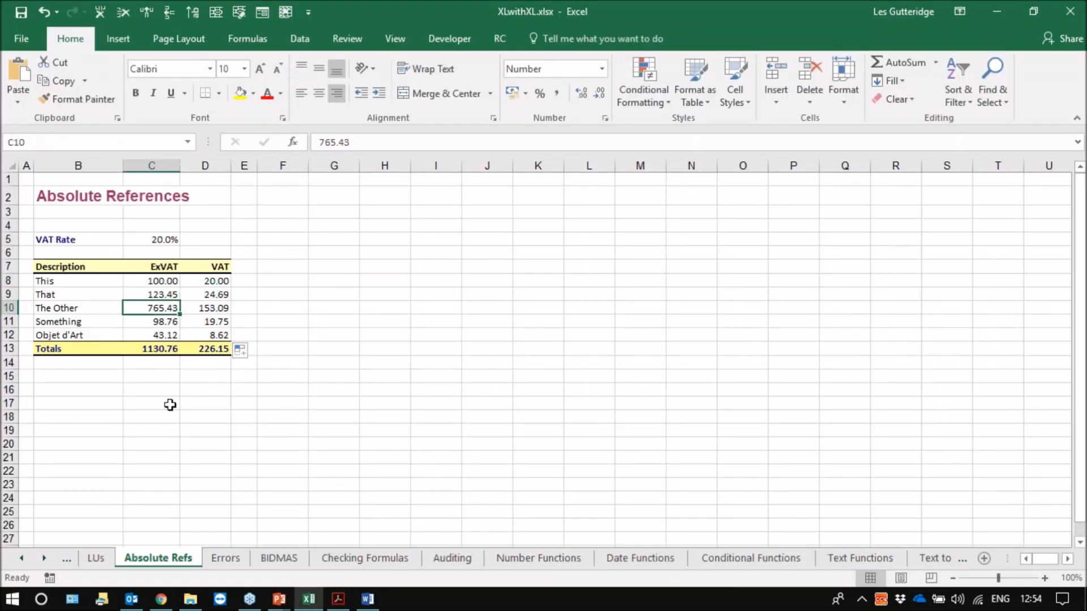
pyautogui.hotkey('alt', 'Tab')
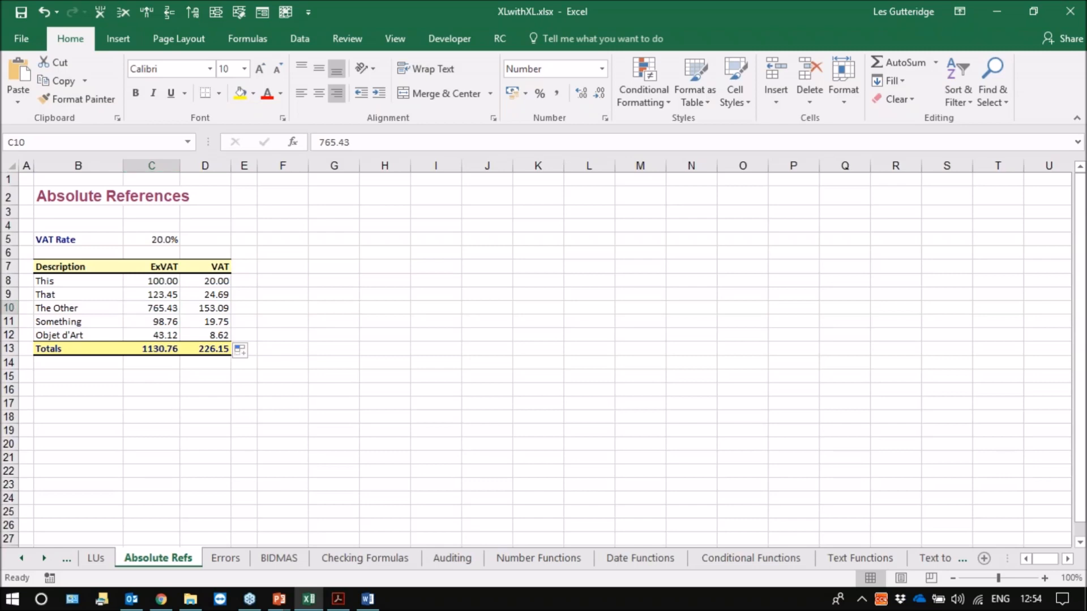
# Display the formulas on the Absolute Refs sheet to check them, and switch back to showing values
pyautogui.hotkey('ctrl', '`')
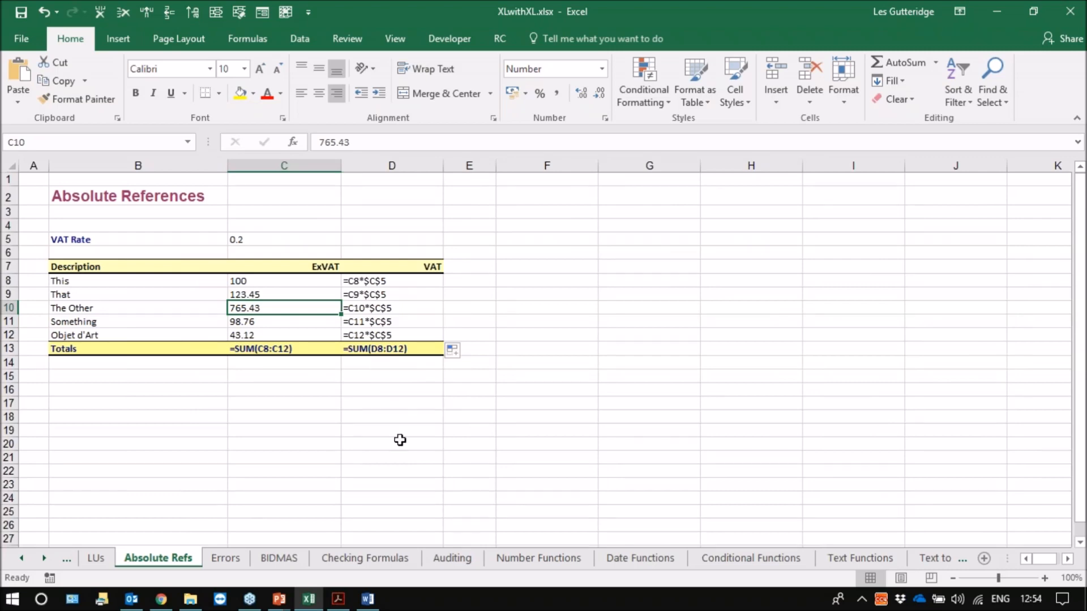
pyautogui.hotkey('ctrl', '`')
pyautogui.hotkey('ctrl', '`')
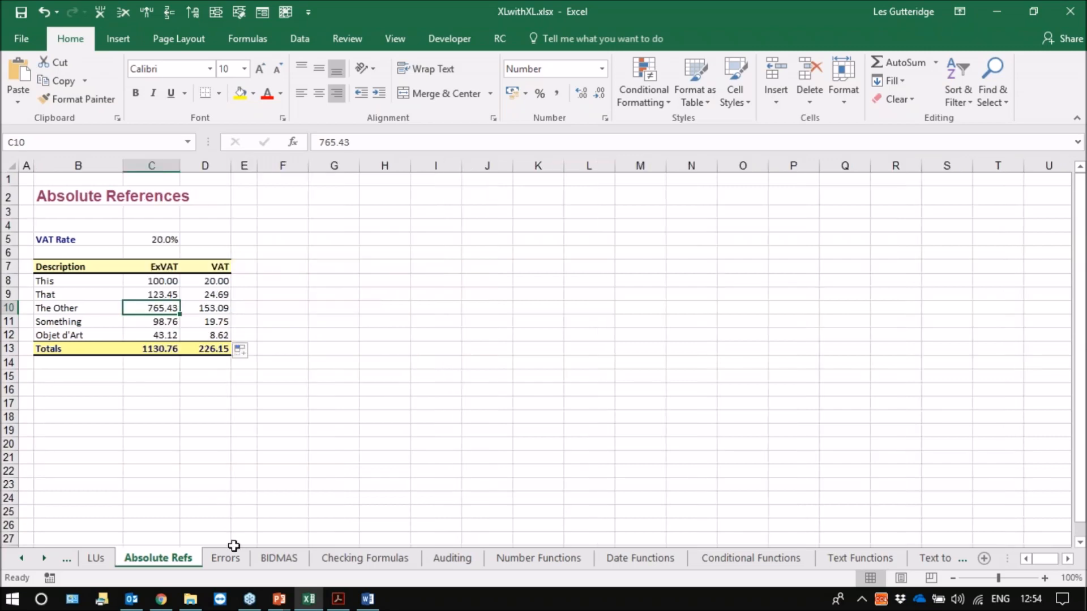
# Display the formulas on the Drag & Drop sheet to check them, and switch back to showing values
pyautogui.keyDown('ctrl'); pyautogui.click(21, 559); pyautogui.keyUp('ctrl')
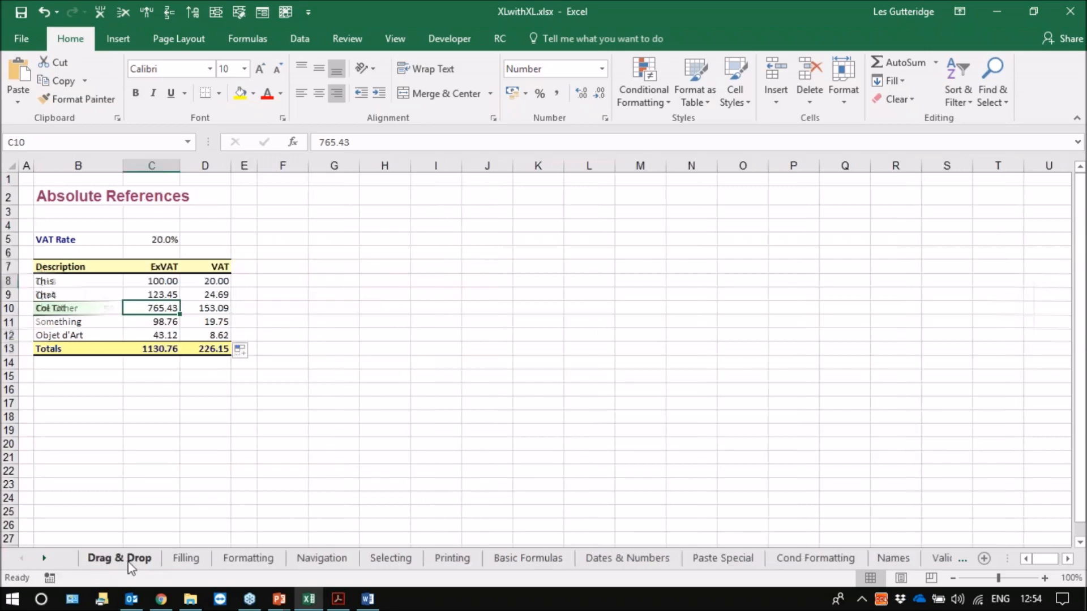
pyautogui.click(122, 559)
pyautogui.hotkey('ctrl', '`')
pyautogui.hotkey('ctrl', '`')
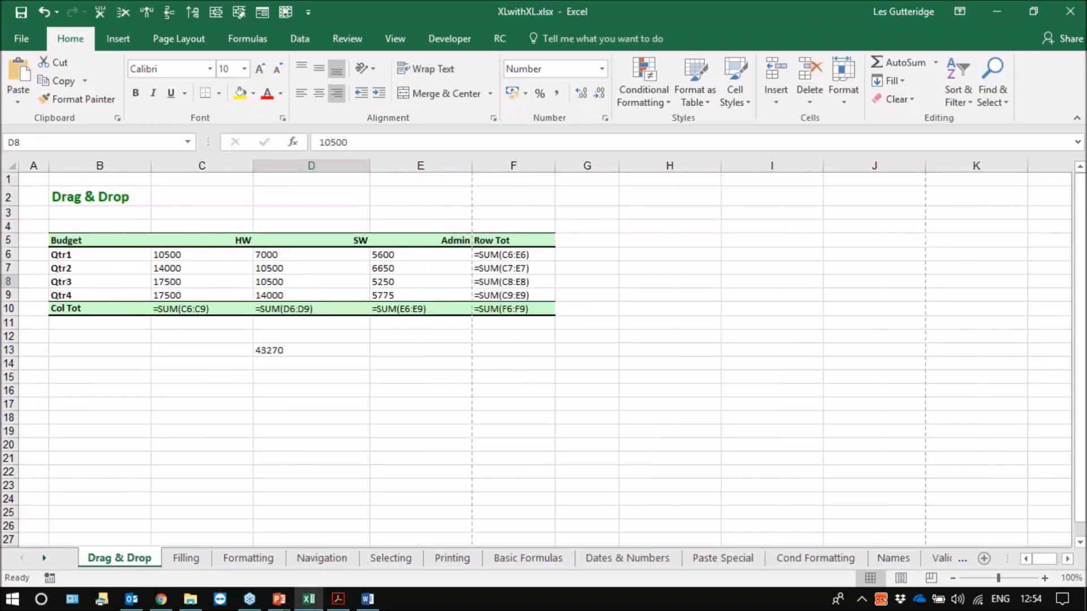
pyautogui.hotkey('ctrl', '`')
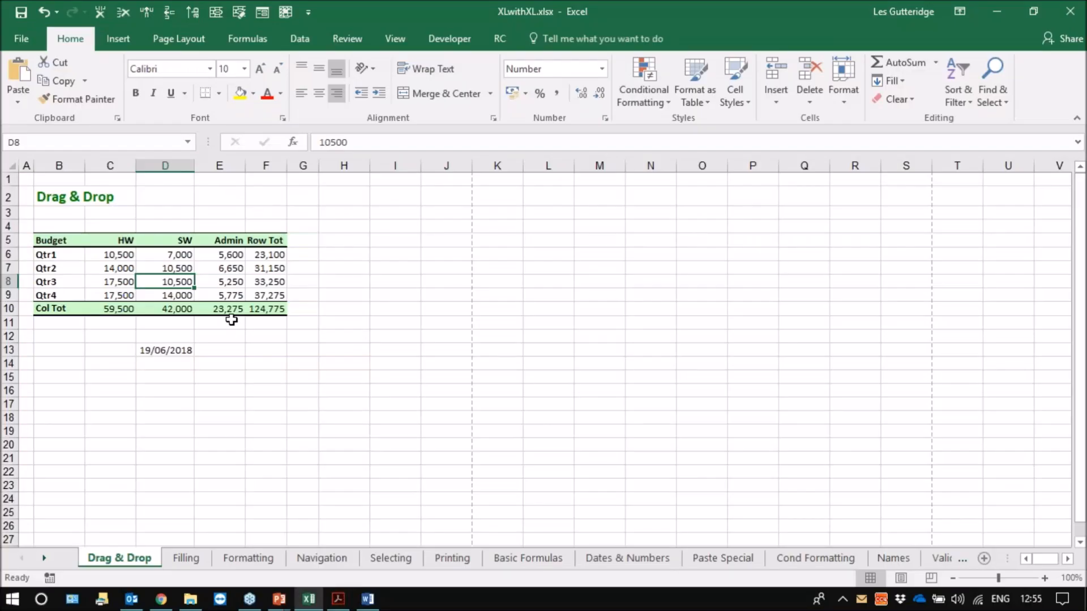
# Look through the workbook's defined names and jump to the NORTH range and the TotalSales range
pyautogui.click(229, 378)
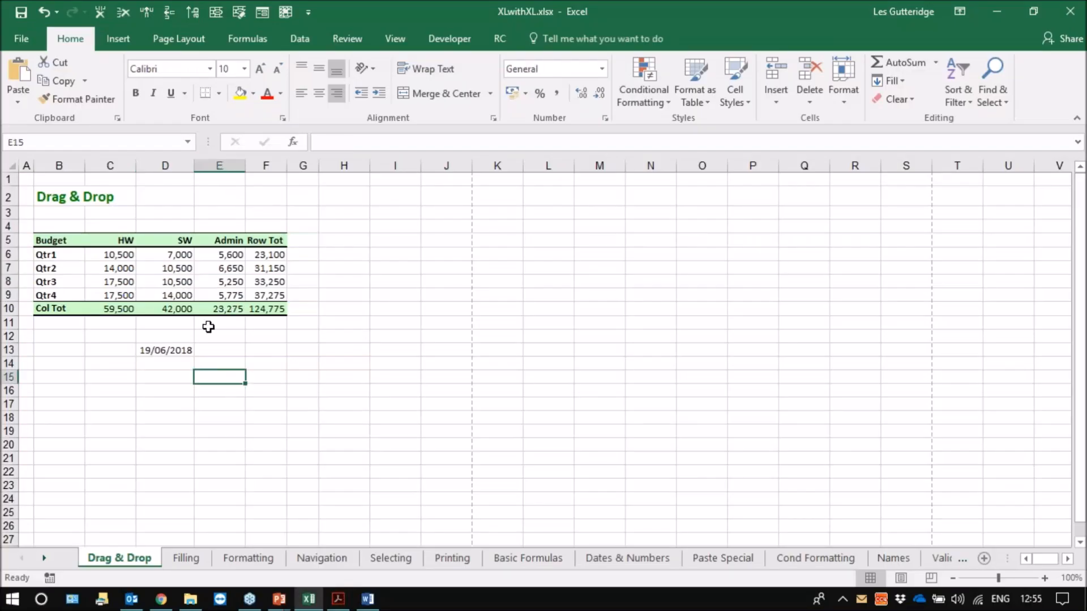
pyautogui.click(189, 141)
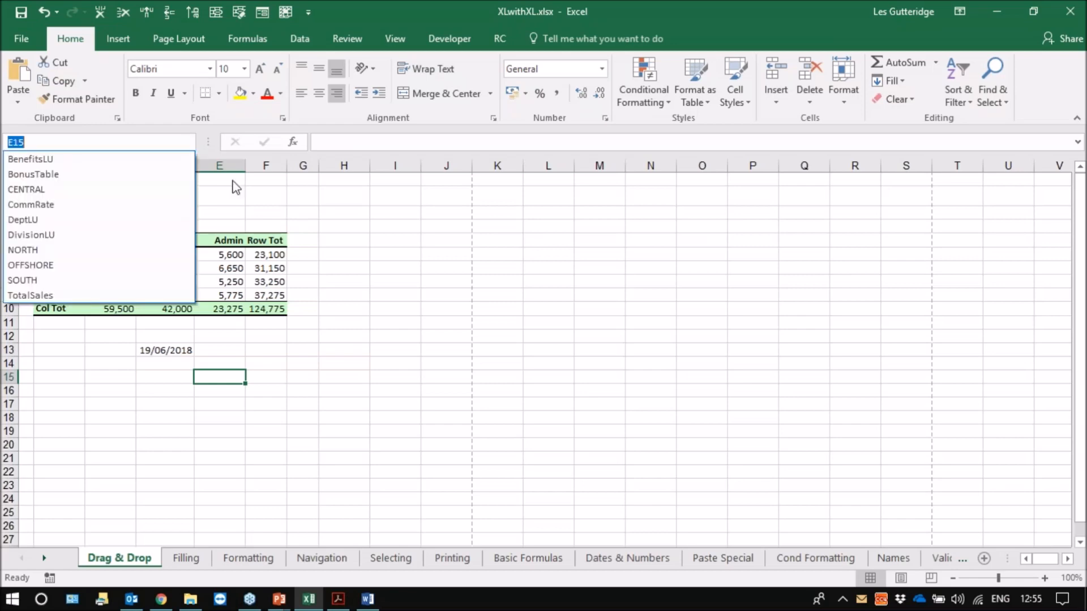
pyautogui.press('Escape')
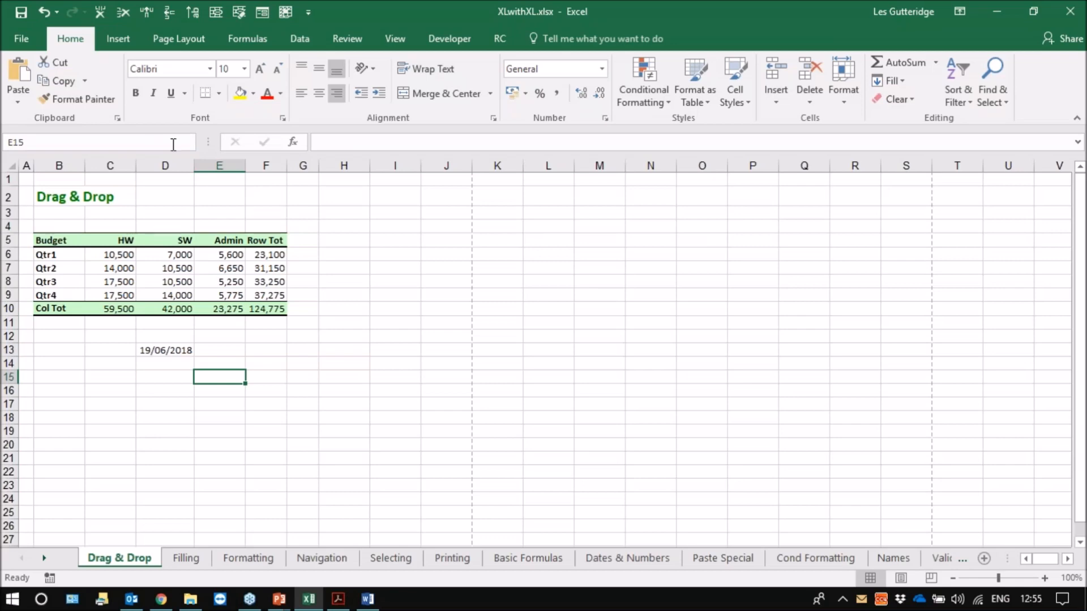
pyautogui.click(504, 349)
pyautogui.click(187, 142)
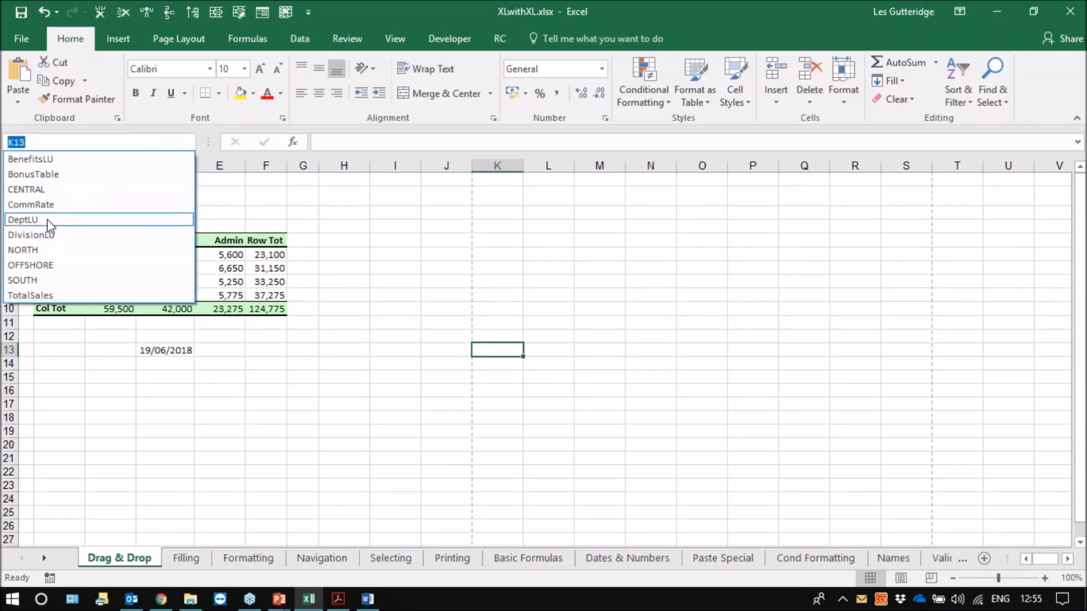
pyautogui.click(35, 251)
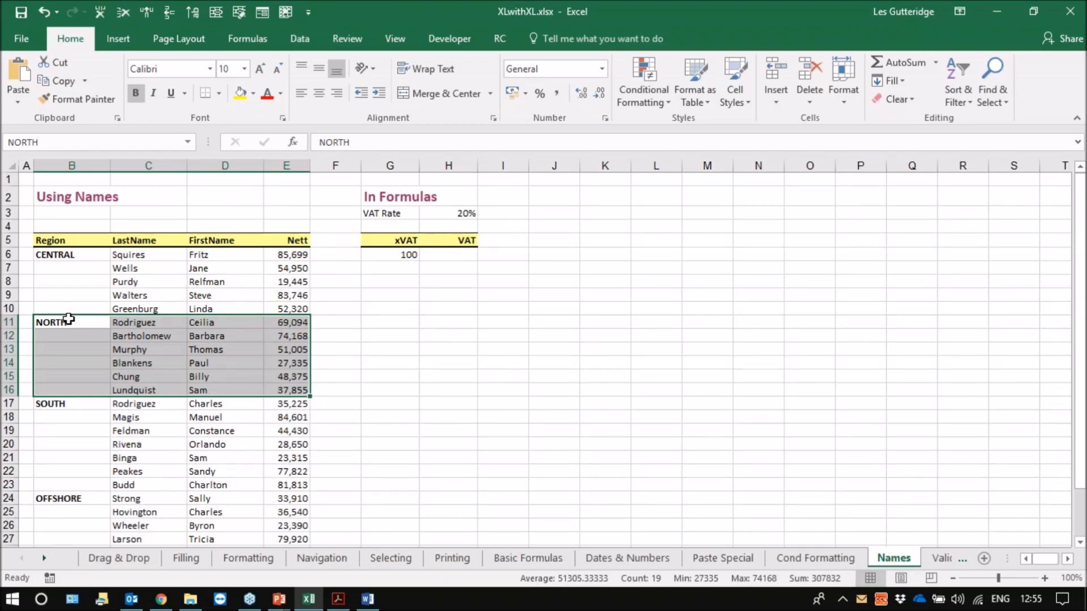
pyautogui.click(187, 142)
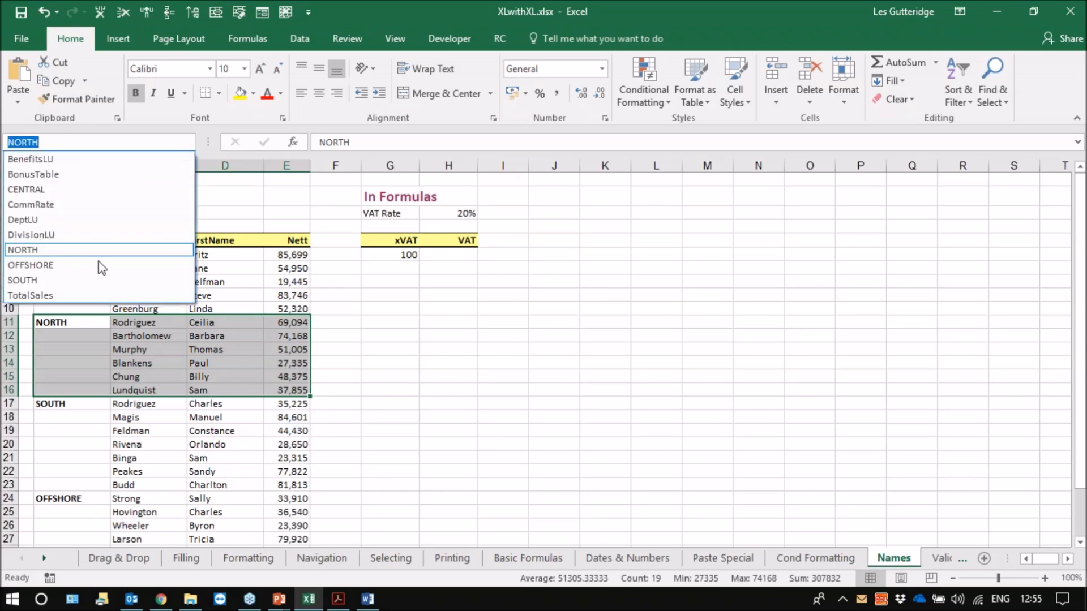
pyautogui.click(62, 296)
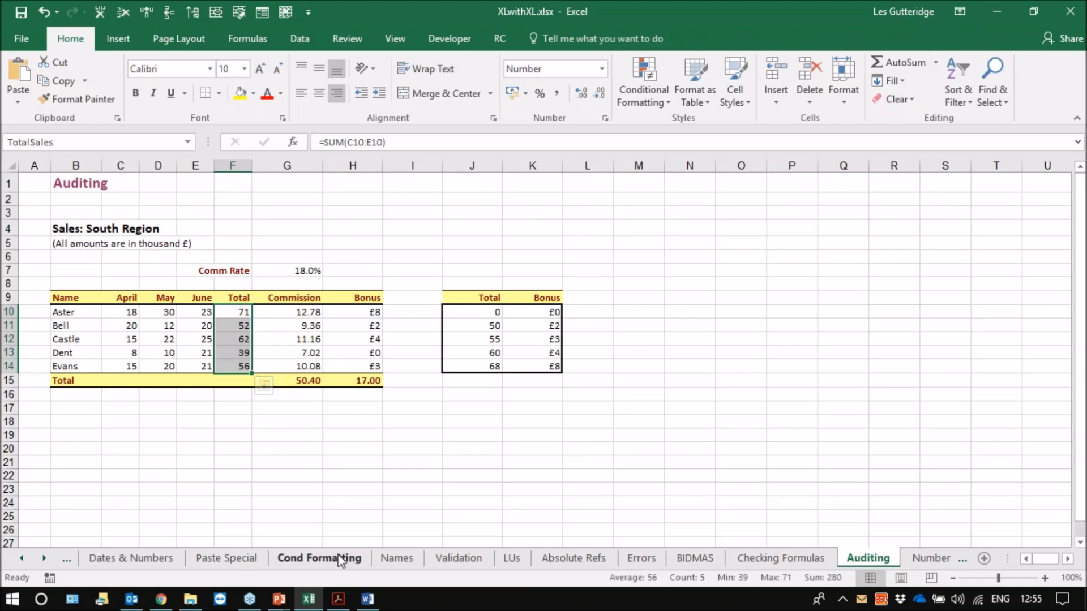
# On the Names sheet, give the VAT Rate cell H3 the defined name VATrate
pyautogui.click(396, 559)
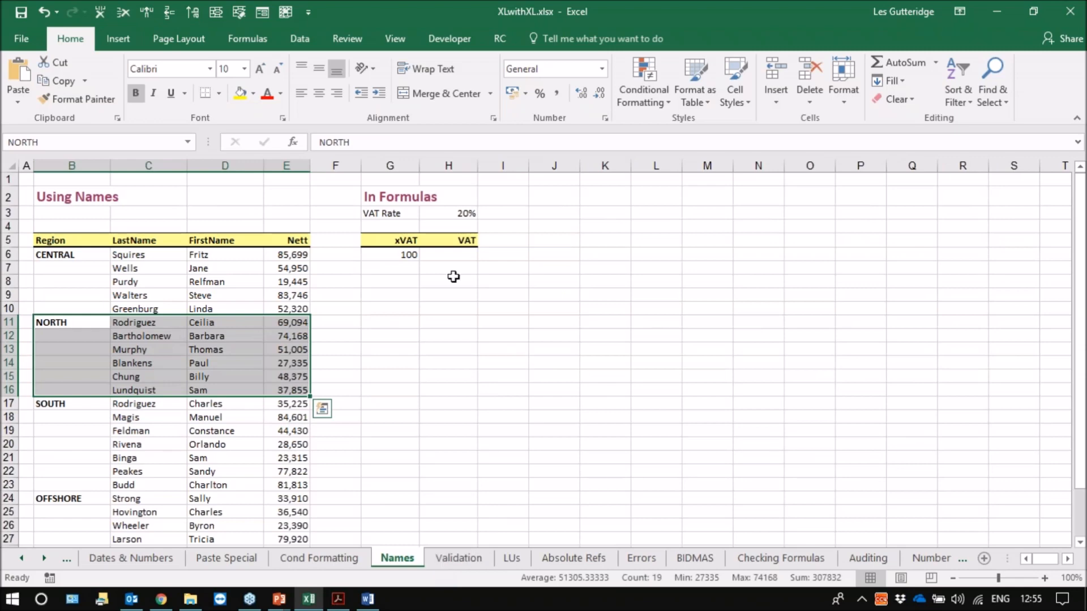
pyautogui.click(443, 213)
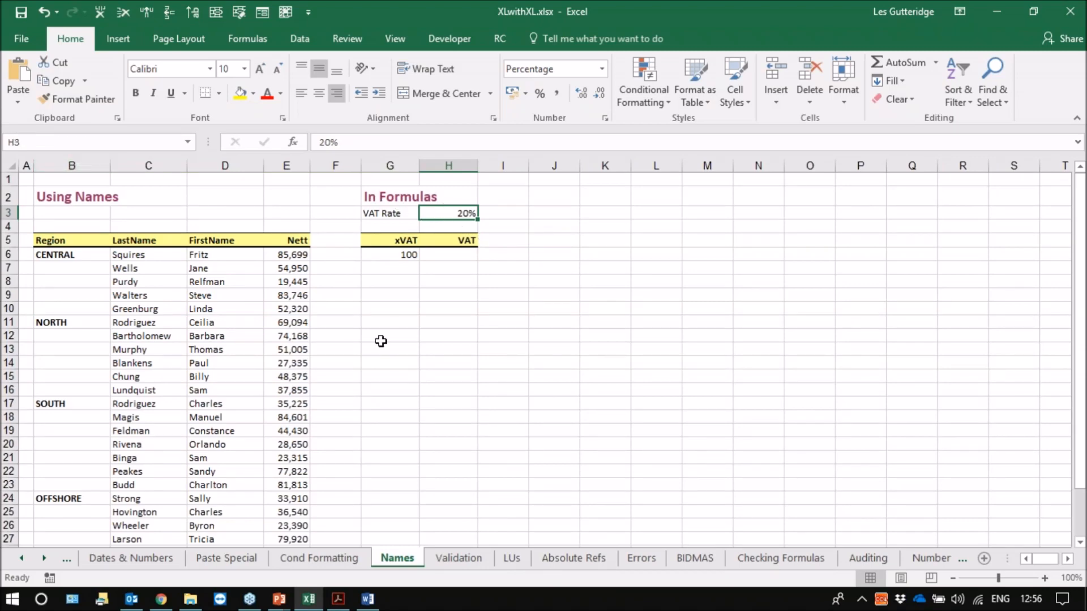
pyautogui.click(31, 142)
pyautogui.press('BackSpace')
pyautogui.write('VATrate')
pyautogui.press('Return')
# From cell E6 on the Dates & Numbers sheet, jump to the named cell VATrate
pyautogui.click(130, 558)
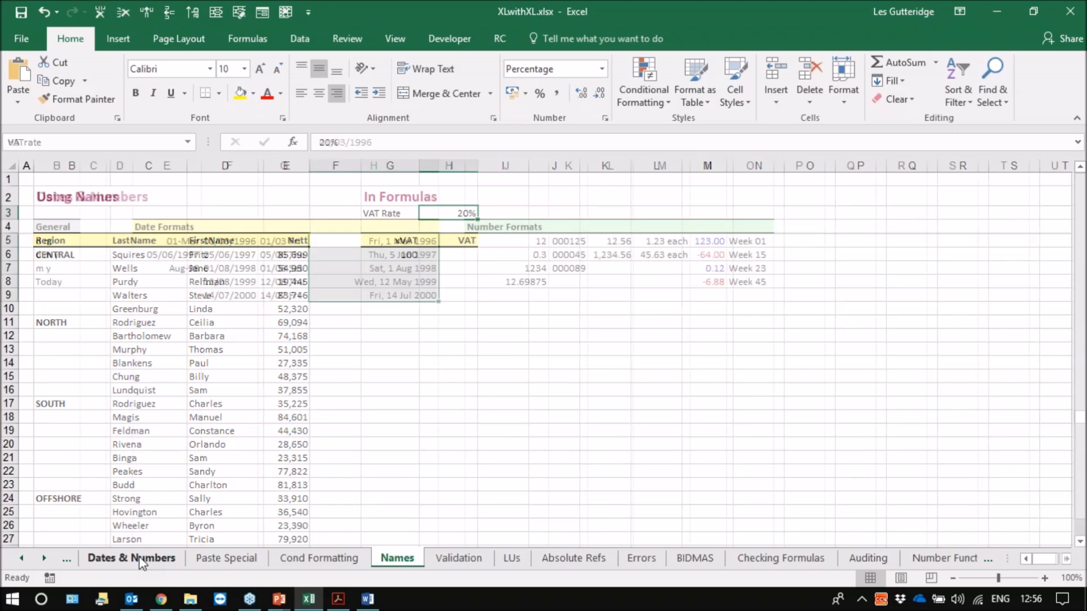
pyautogui.click(174, 252)
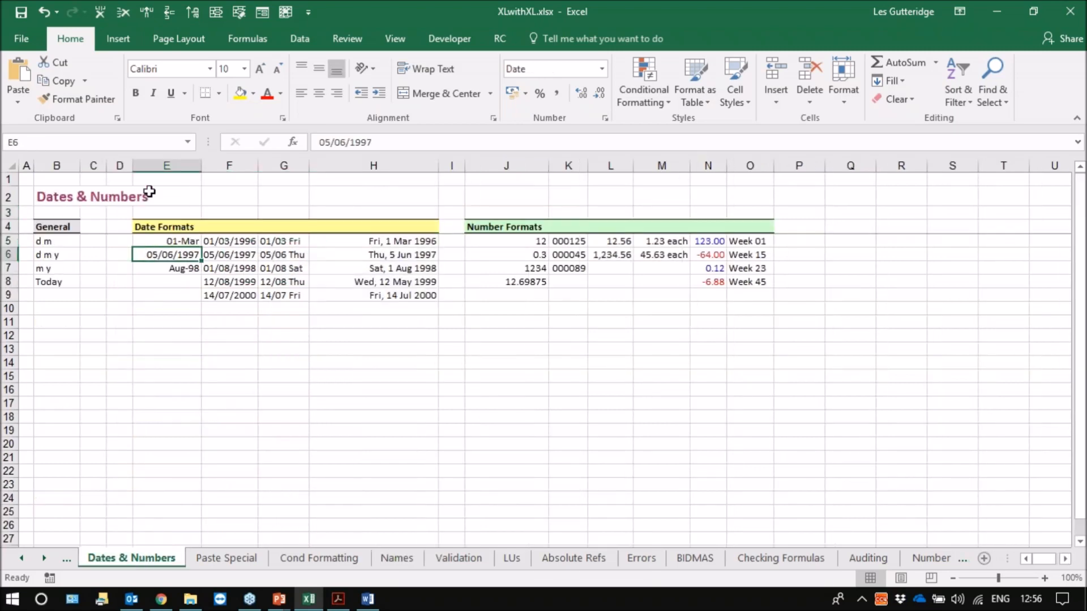
pyautogui.click(189, 145)
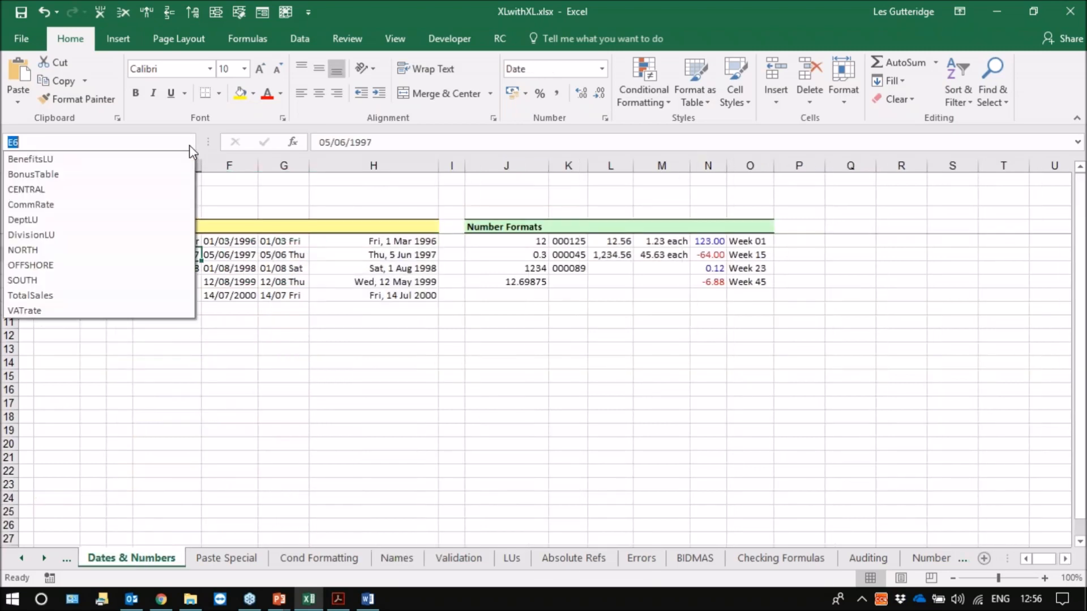
pyautogui.click(25, 311)
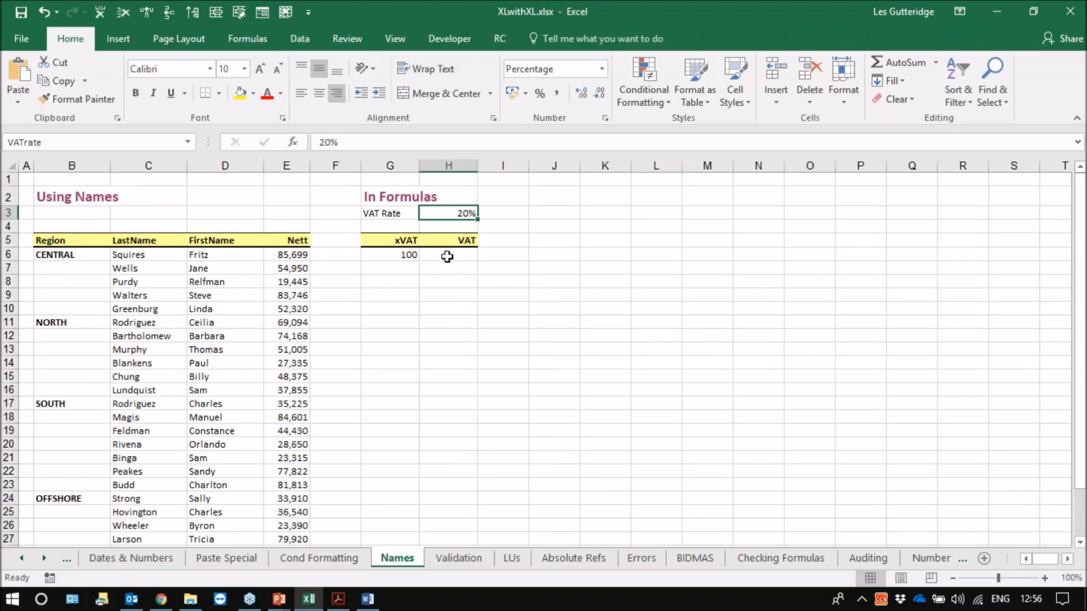
# Insert a new column before column F on the Names sheet, beside the Nett column
pyautogui.click(333, 264)
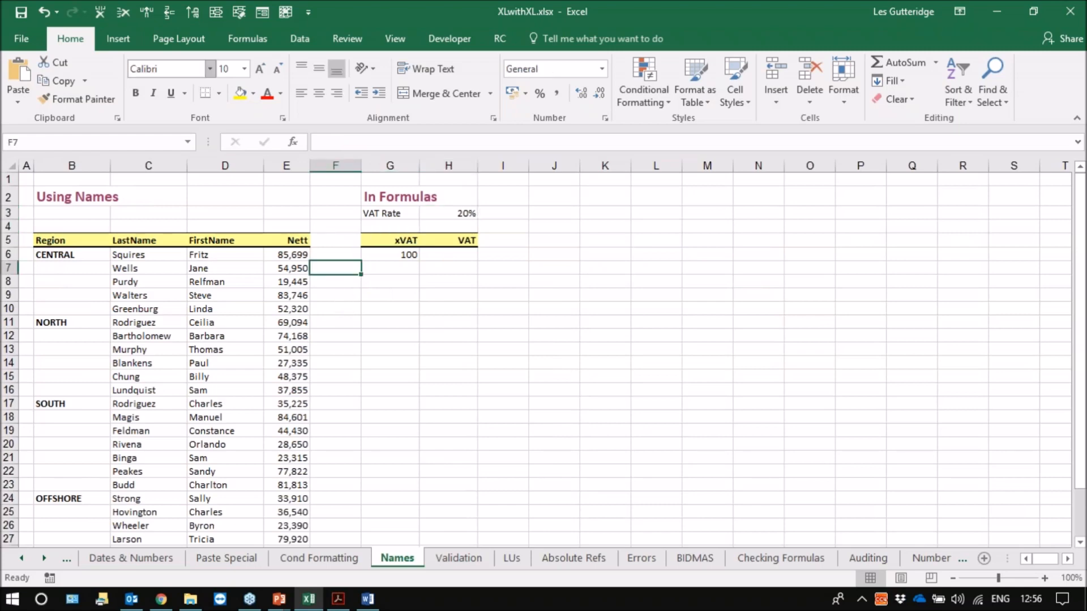
pyautogui.click(337, 165)
pyautogui.rightClick(338, 169)
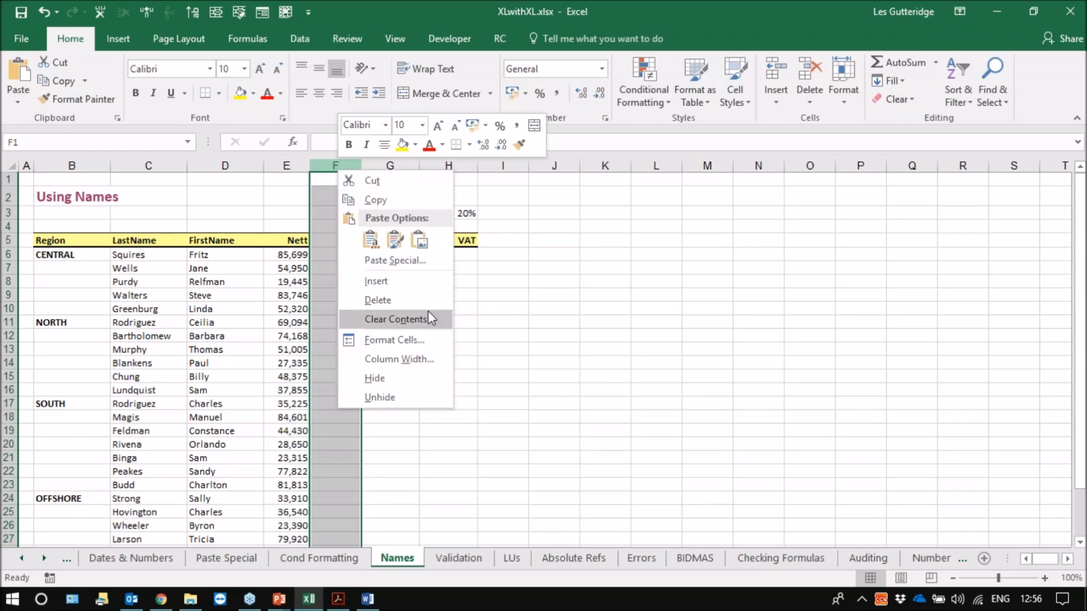
pyautogui.click(383, 281)
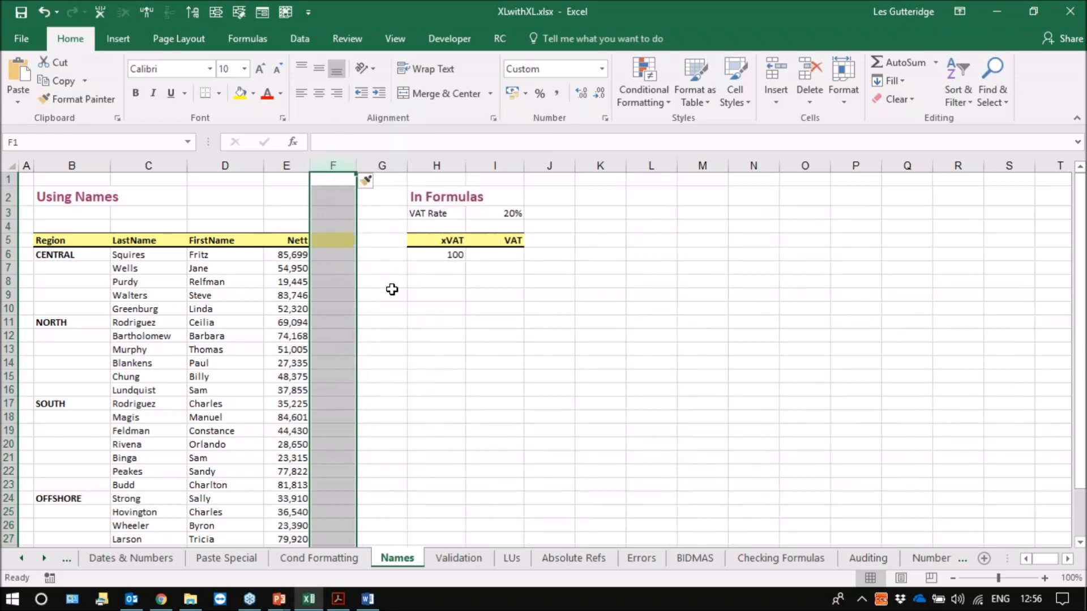
# Enter the formula =E6*VATrate in cell F6, using the defined name for the VAT rate
pyautogui.click(334, 254)
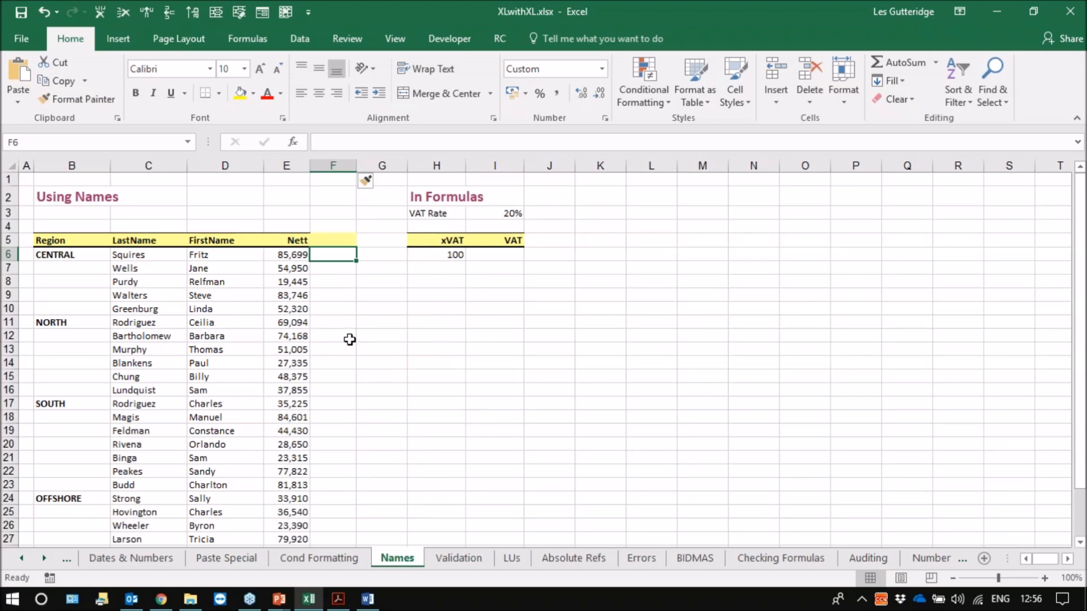
pyautogui.write('=')
pyautogui.click(288, 255)
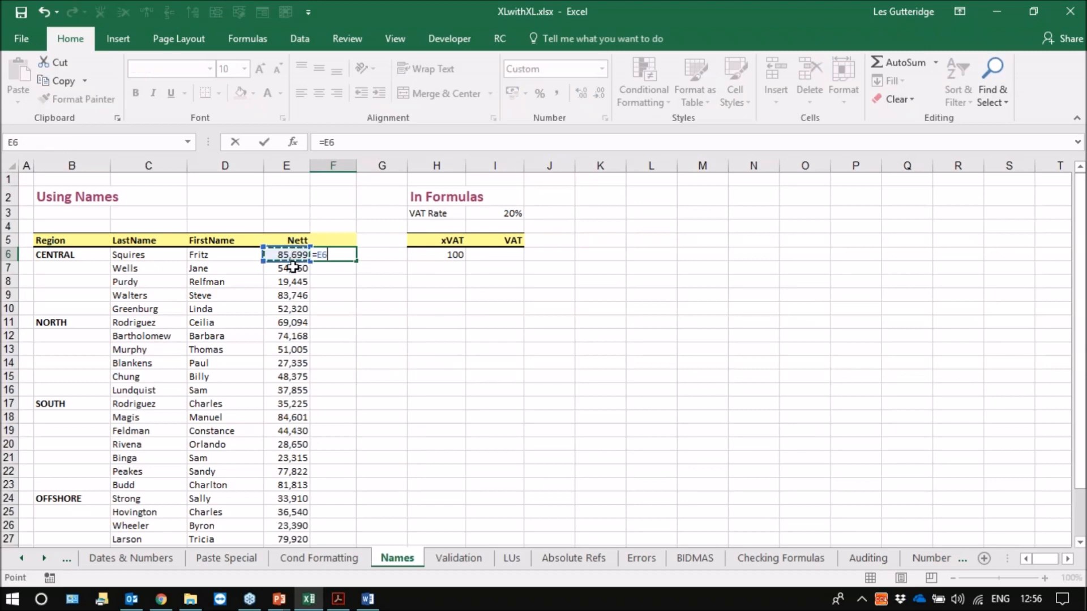
pyautogui.write('*')
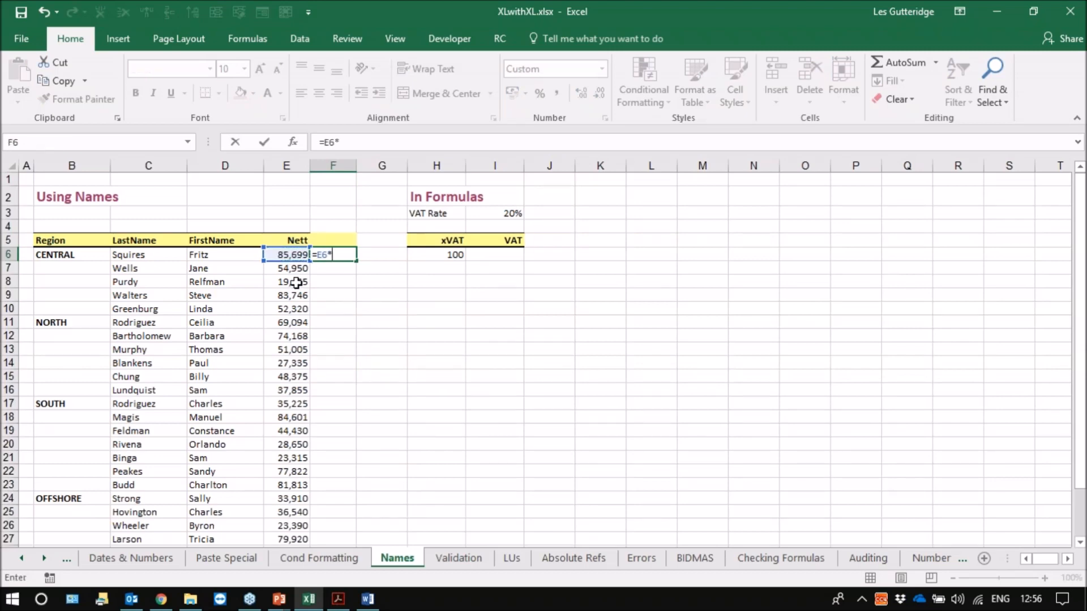
pyautogui.write('v')
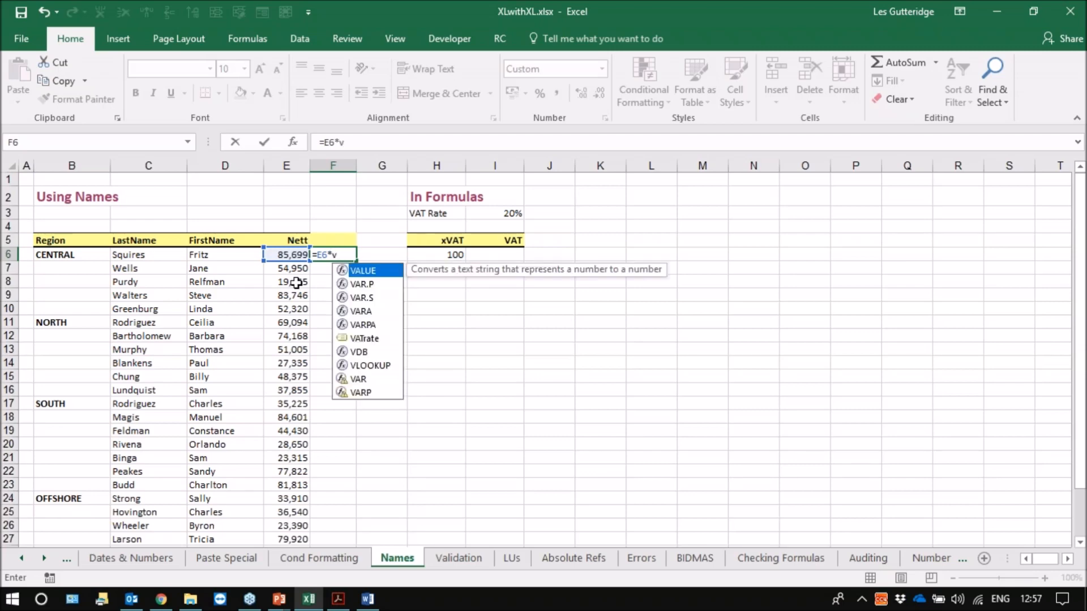
pyautogui.write('at')
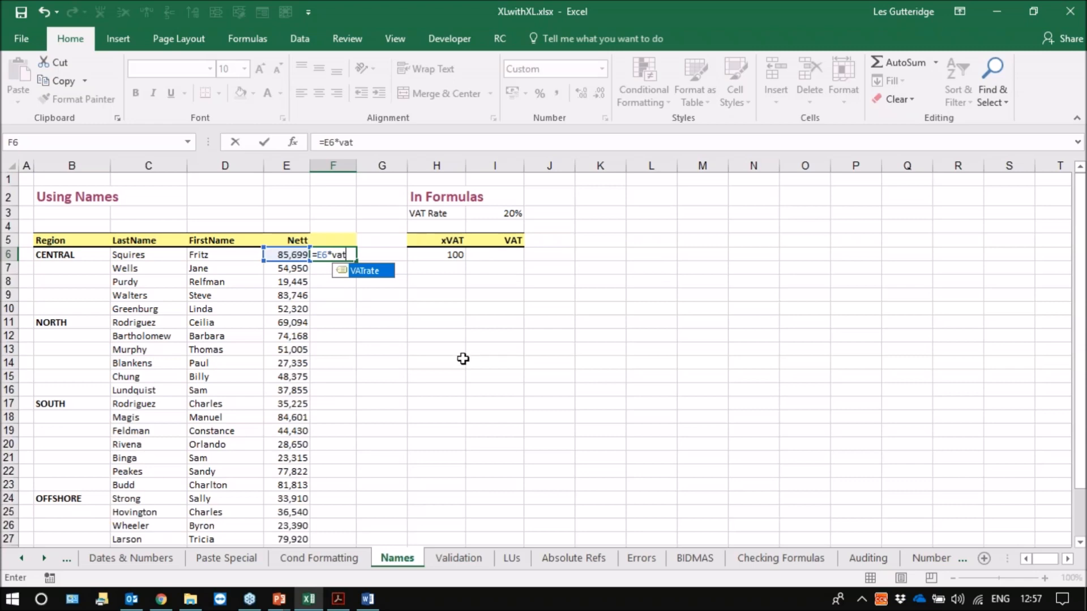
pyautogui.press('Tab')
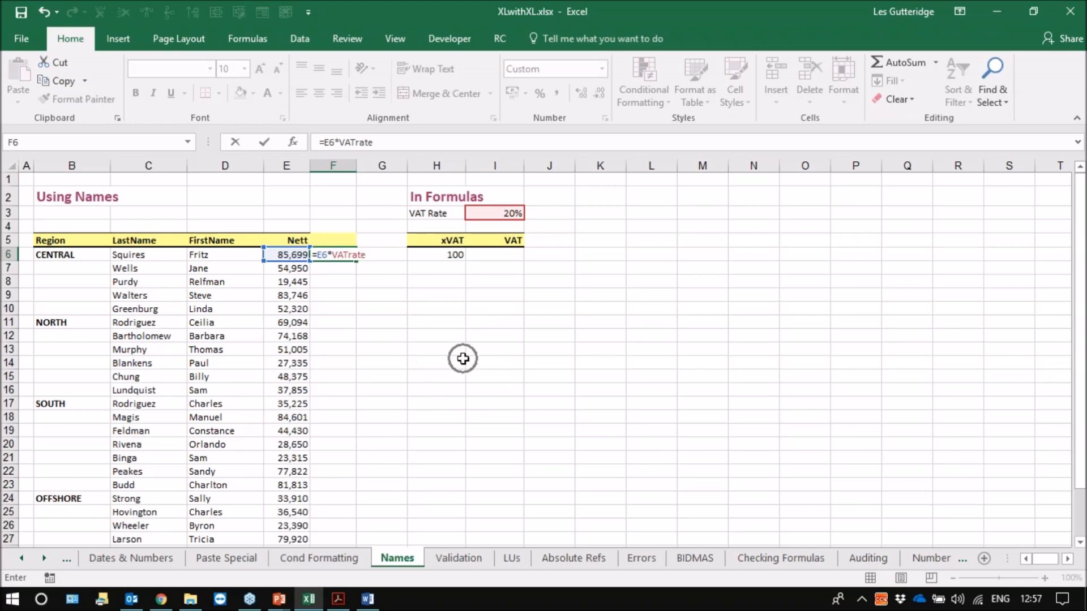
pyautogui.press('Return')
# Fill the VAT formula in F6 down the column alongside the Nett values
pyautogui.click(340, 256)
pyautogui.moveTo(356, 261); pyautogui.dragTo(357, 261)
pyautogui.doubleClick(356, 261)
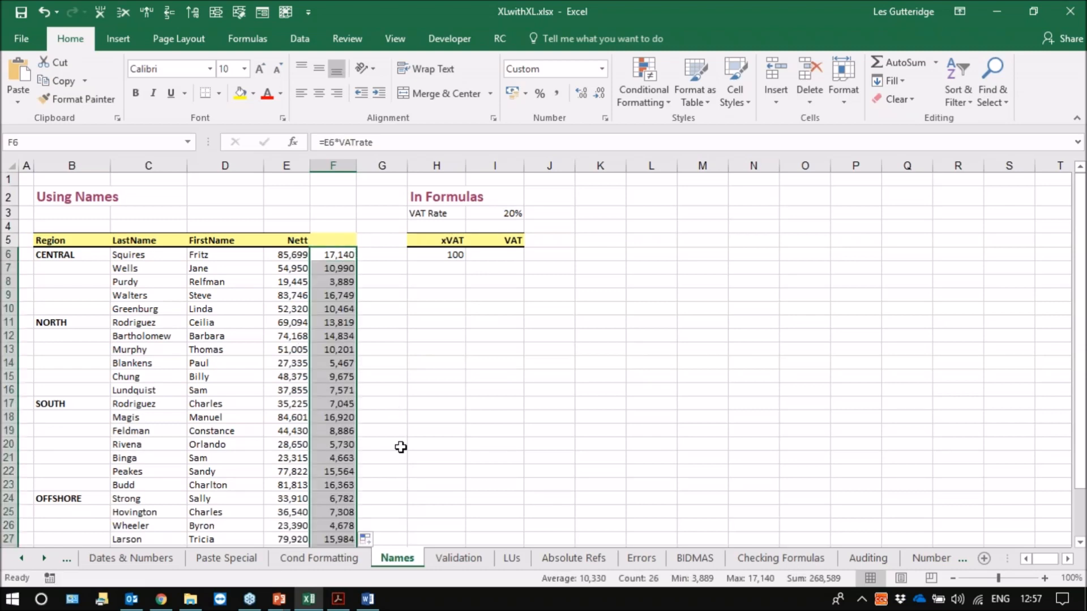
# Display the formulas on the Names sheet twice to check the VATrate references, returning to values each time
pyautogui.hotkey('ctrl', '`')
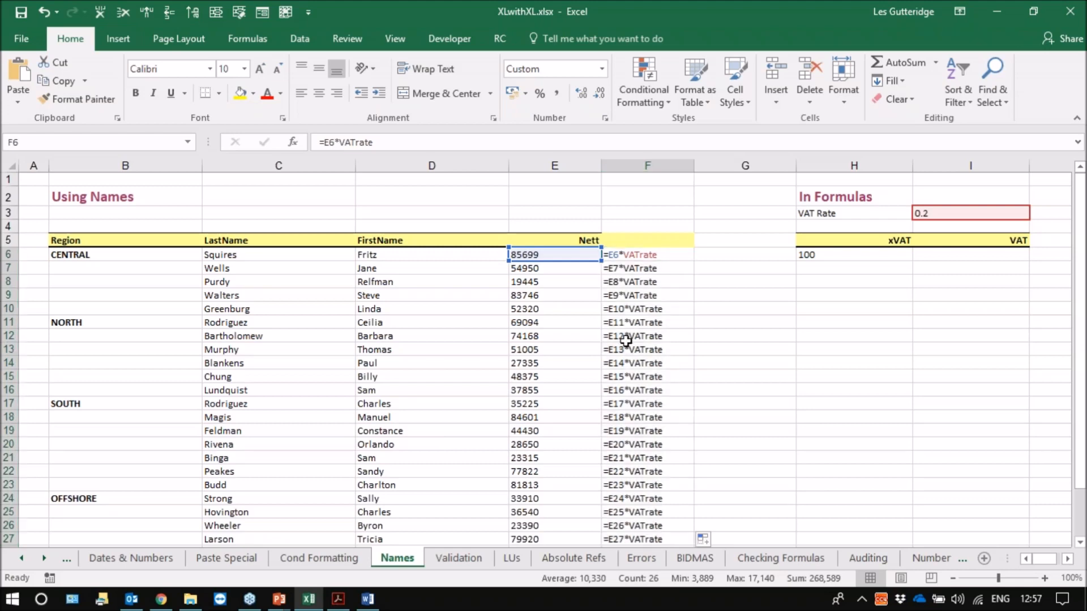
pyautogui.hotkey('ctrl', '`')
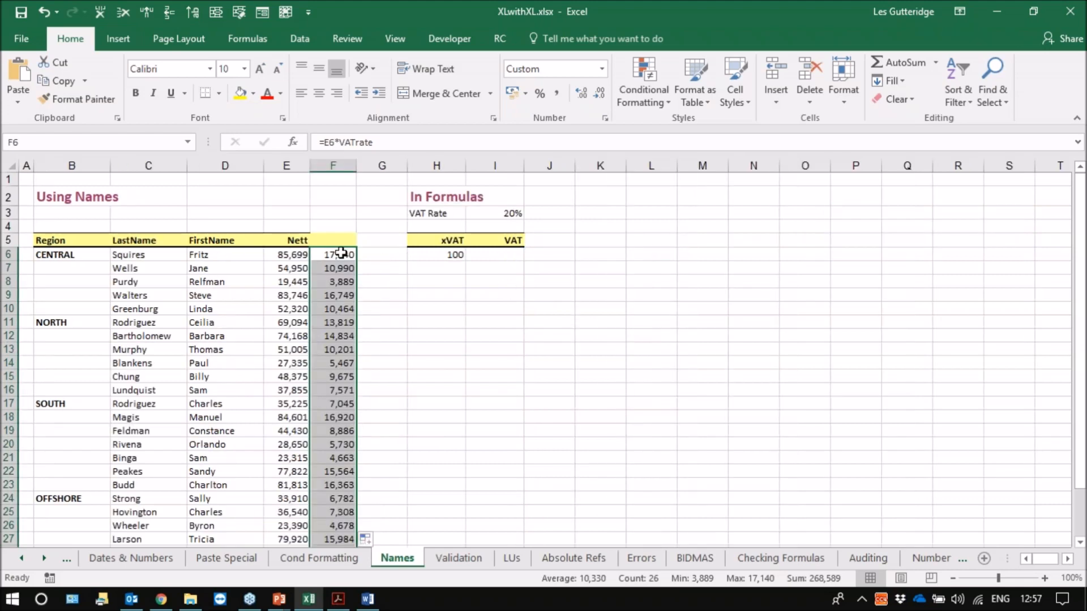
pyautogui.hotkey('ctrl', '`')
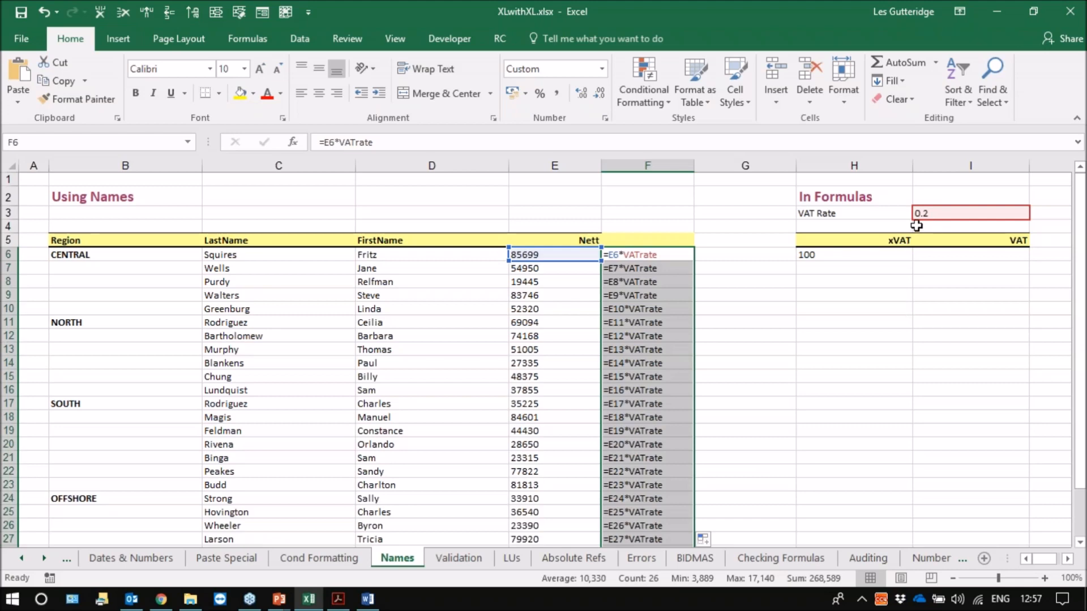
pyautogui.hotkey('ctrl', '`')
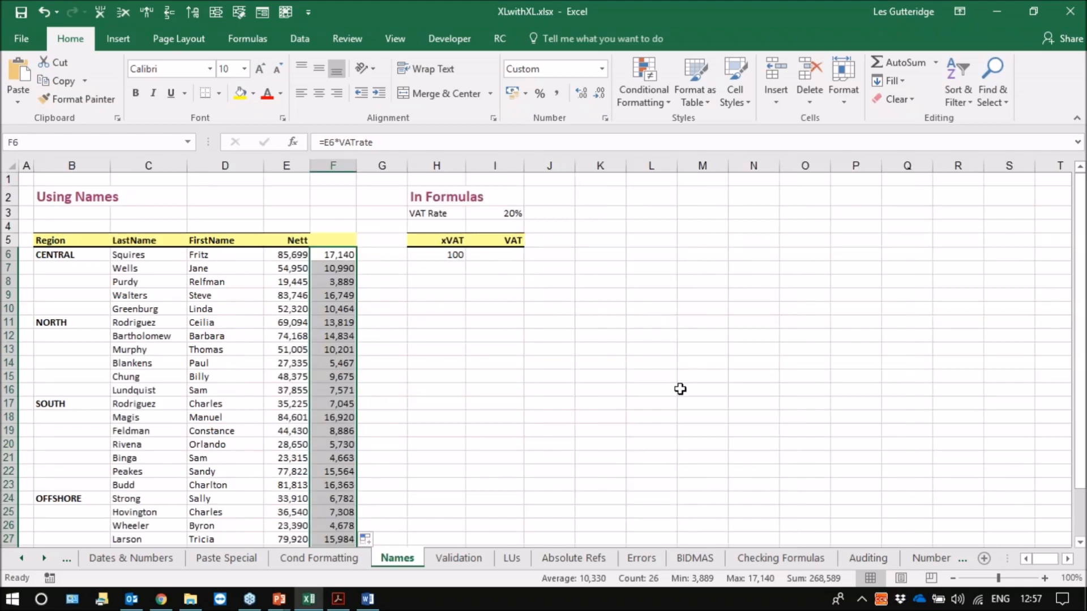
# Set the VAT rate in I3 to 22.5% and display it with one decimal place
pyautogui.click(498, 213)
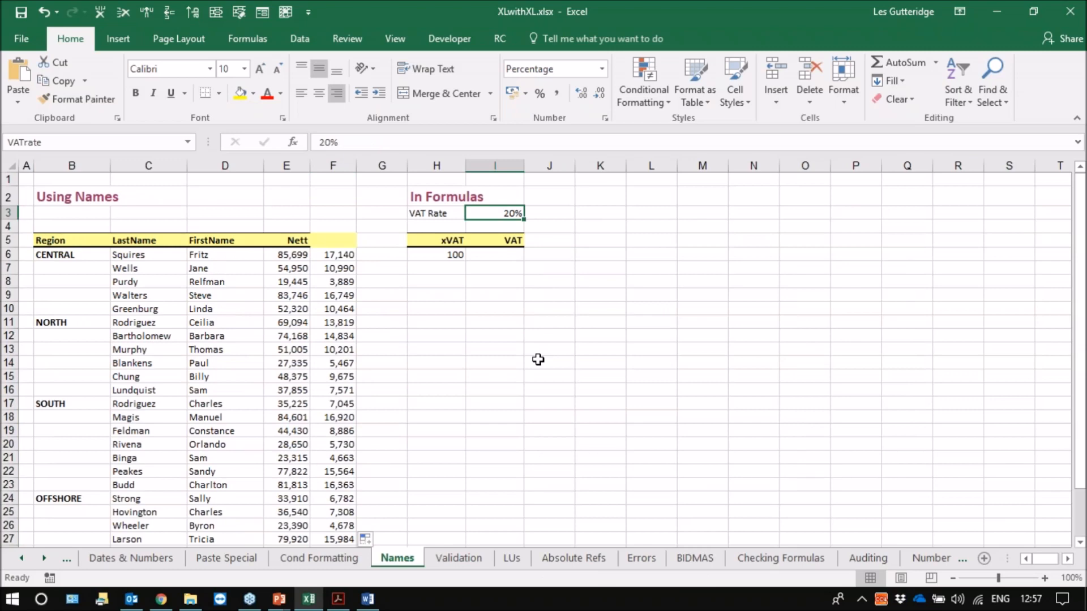
pyautogui.write('22.5')
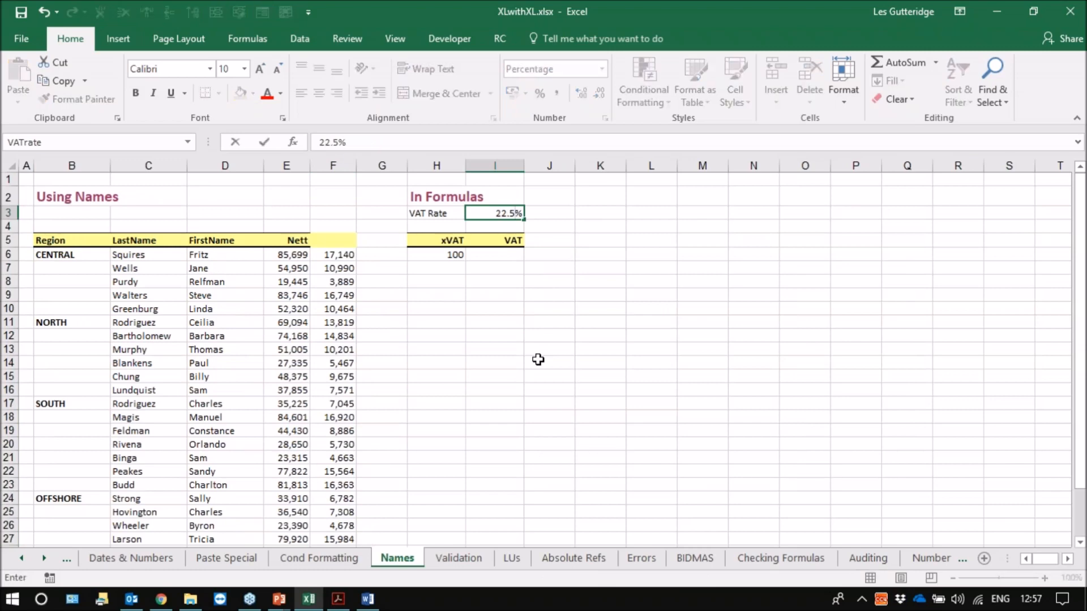
pyautogui.press('Return')
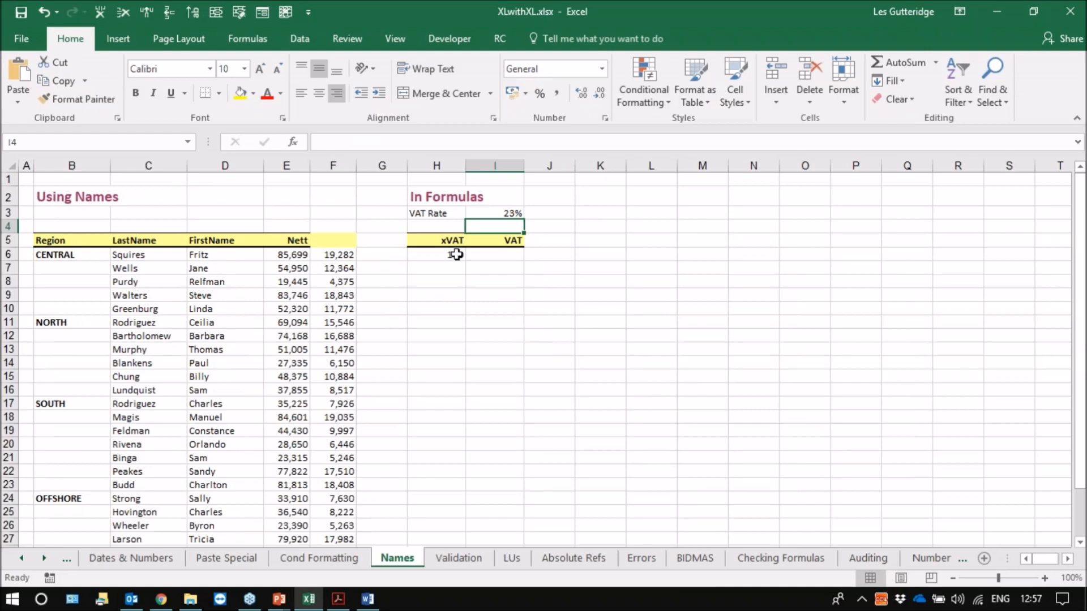
pyautogui.click(497, 214)
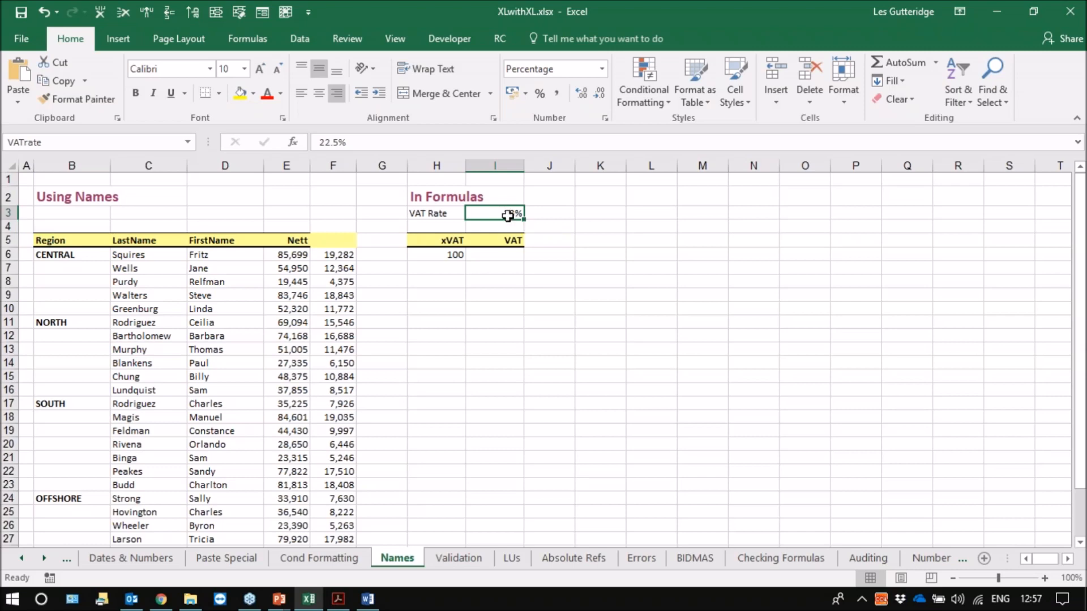
pyautogui.click(581, 93)
# Select F6, display the formulas to see its link to the VAT rate cell, and switch back to values
pyautogui.click(333, 256)
pyautogui.hotkey('ctrl', '`')
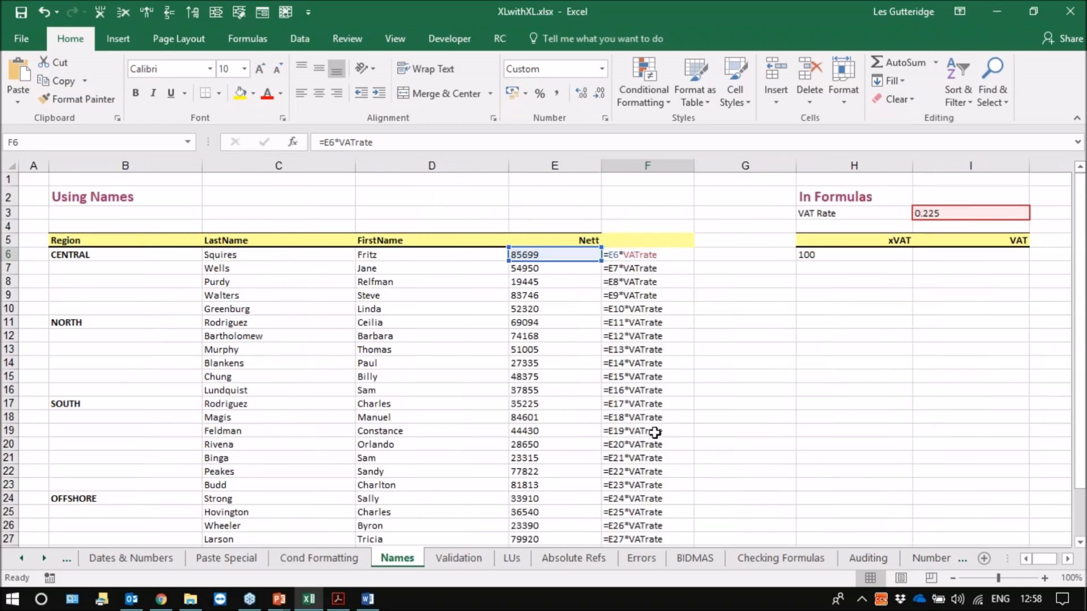
pyautogui.hotkey('ctrl', '`')
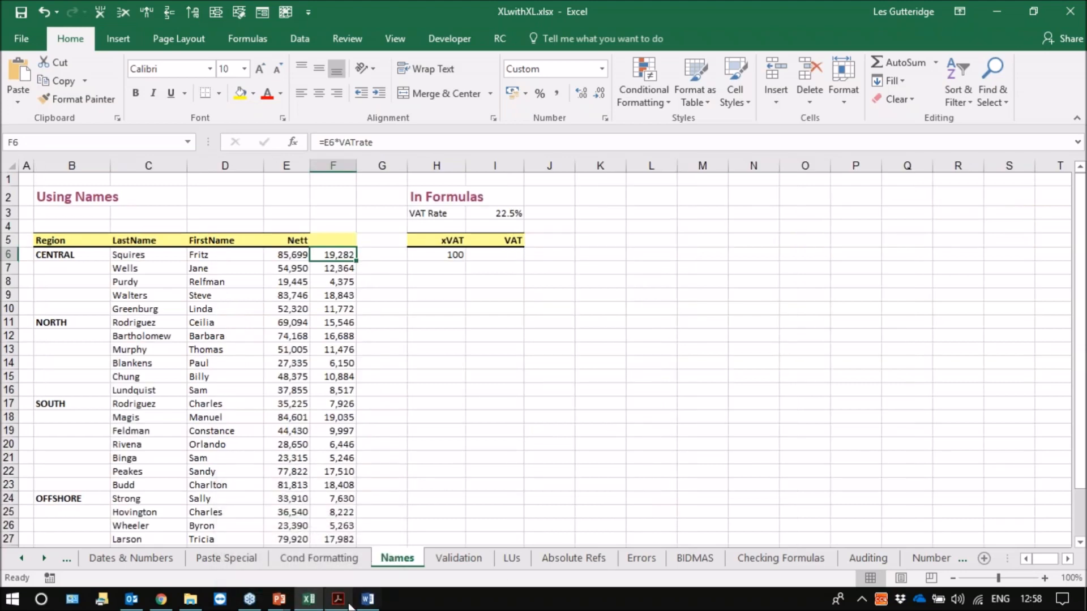
# Switch to the PowerPoint slide show and reveal the 3 Golden Rules bullet on the Data Lists/Tables slide
pyautogui.moveTo(279, 600)
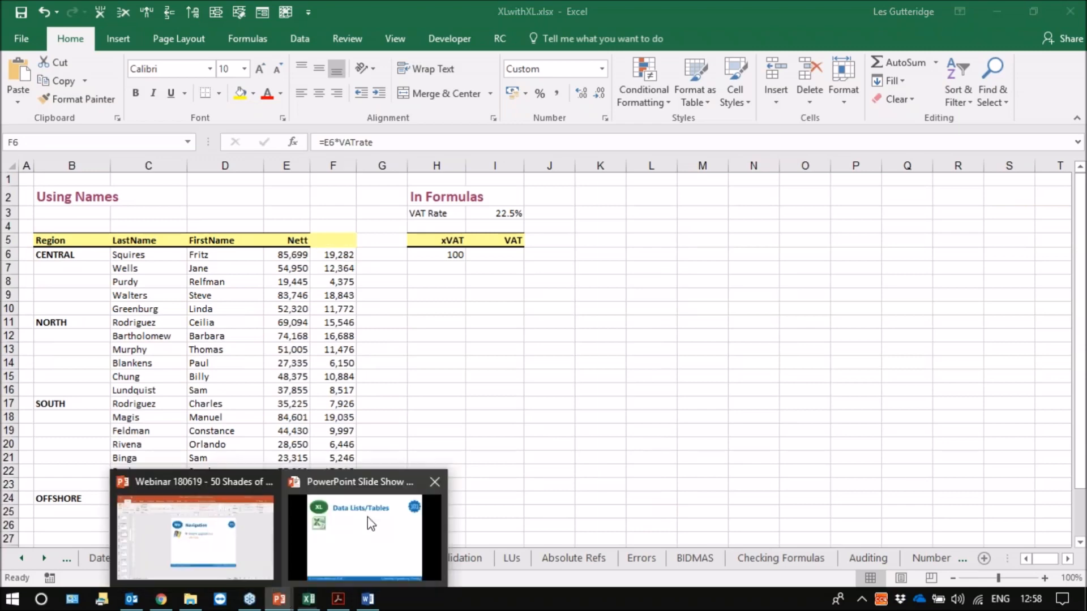
pyautogui.click(352, 555)
pyautogui.click(433, 333)
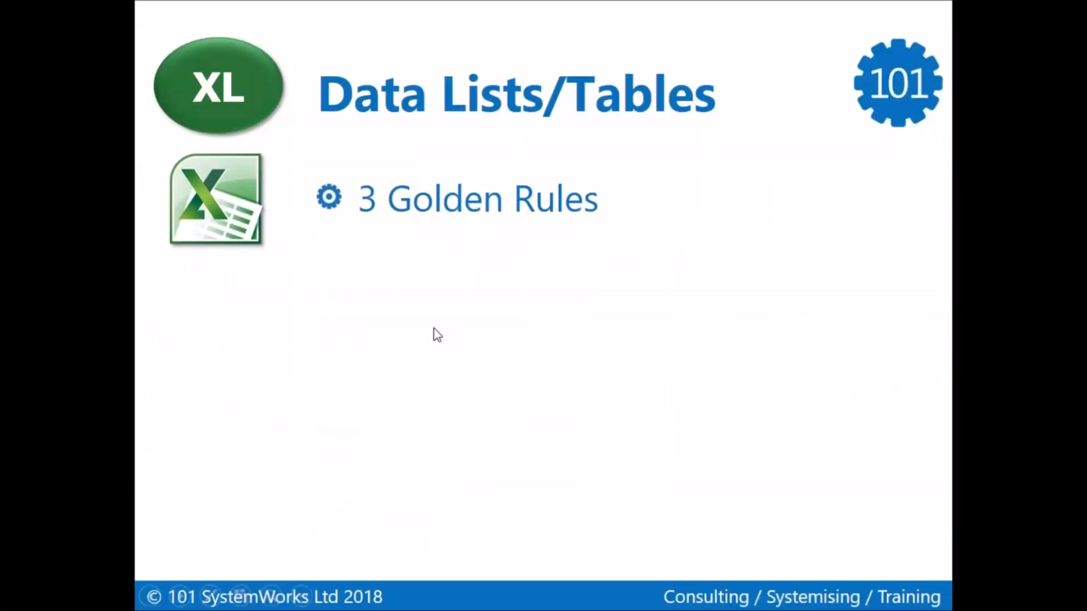